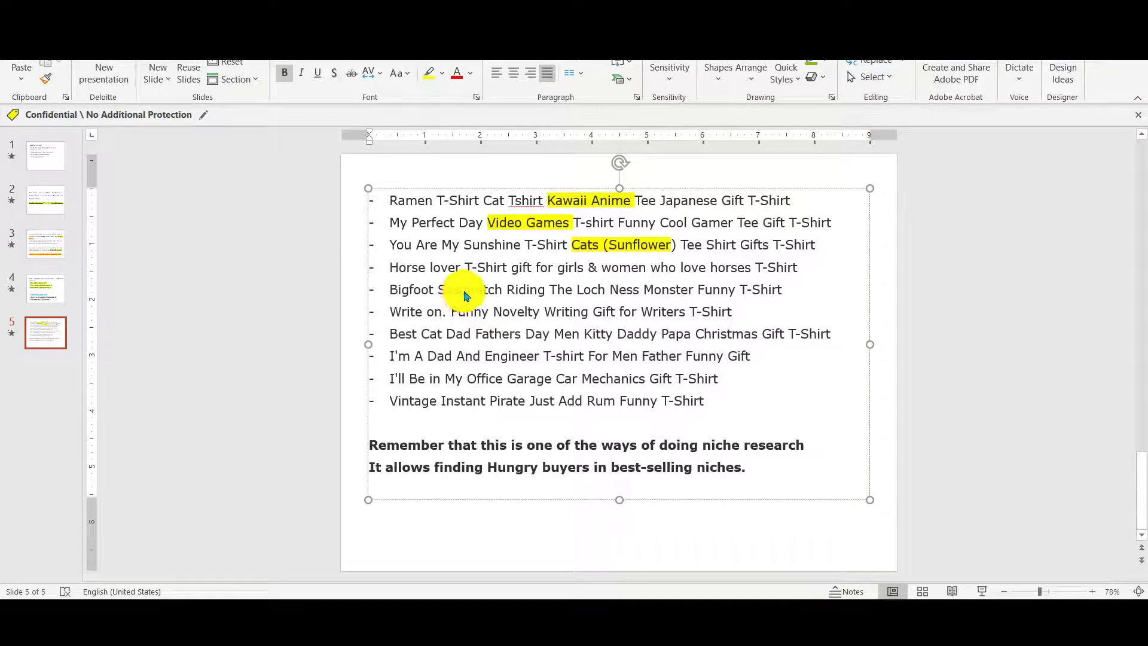
Highlight "Horse" and "Bigfoot Sasquatch" in yellow in the T-shirt title list.
double_click(405, 268)
click(428, 73)
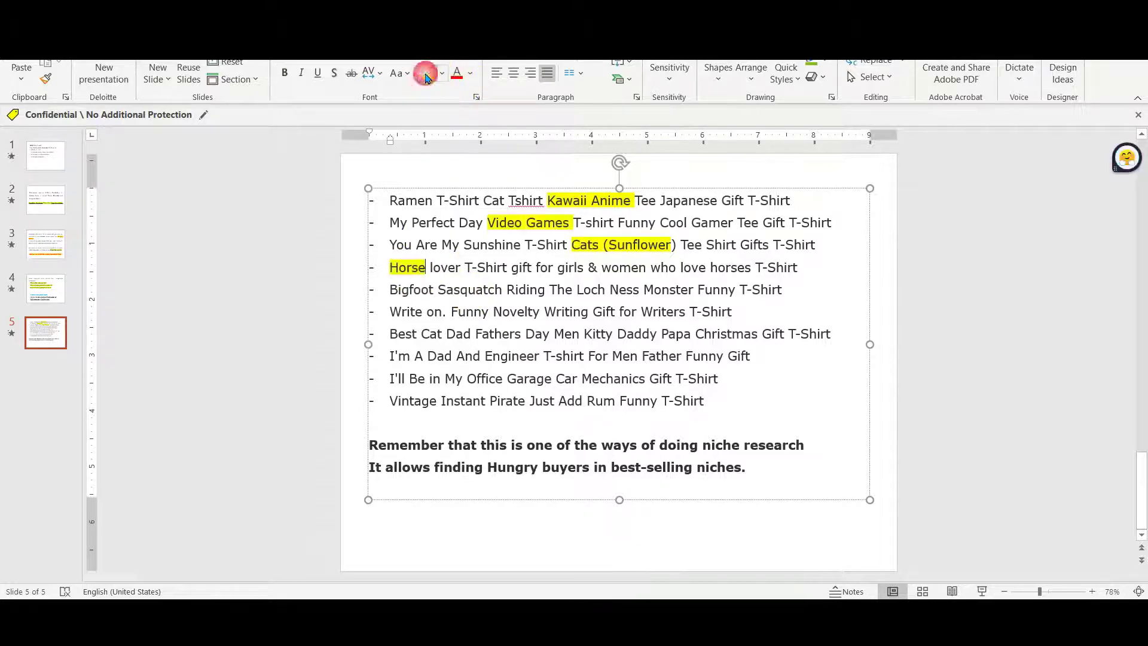
click(410, 291)
double_click(410, 291)
click(402, 306)
drag(391, 289, 484, 289)
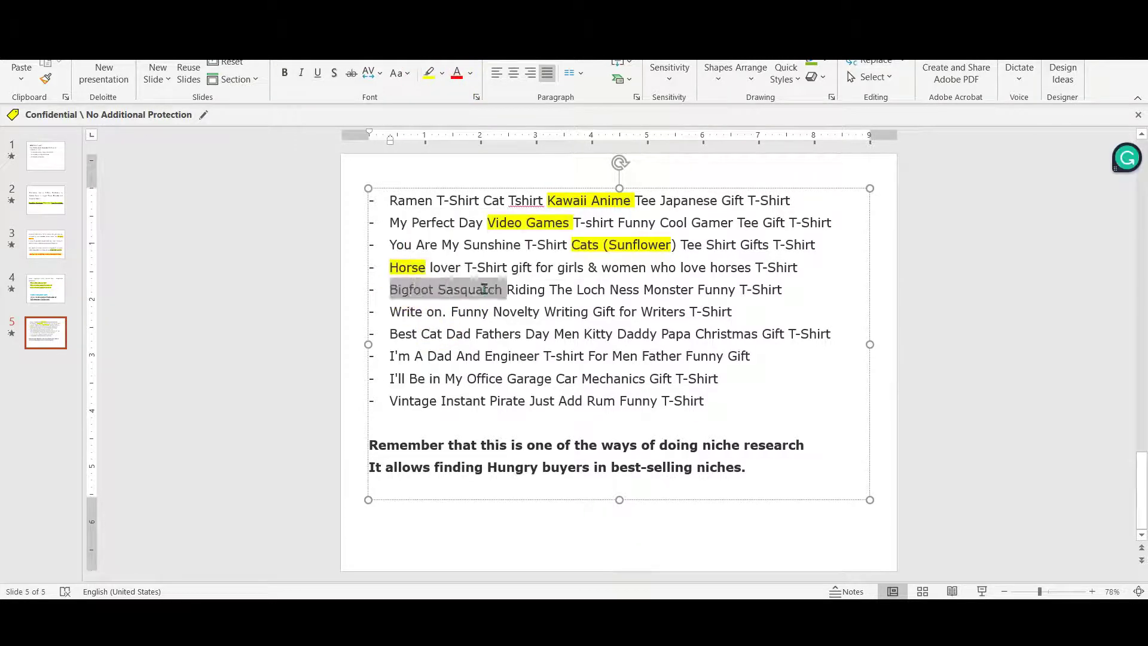
click(428, 73)
Highlight "Writers" in the writing gift title and "Cat Dad" in the Fathers Day title in yellow.
double_click(662, 311)
click(430, 74)
click(423, 334)
drag(437, 337, 461, 331)
click(427, 73)
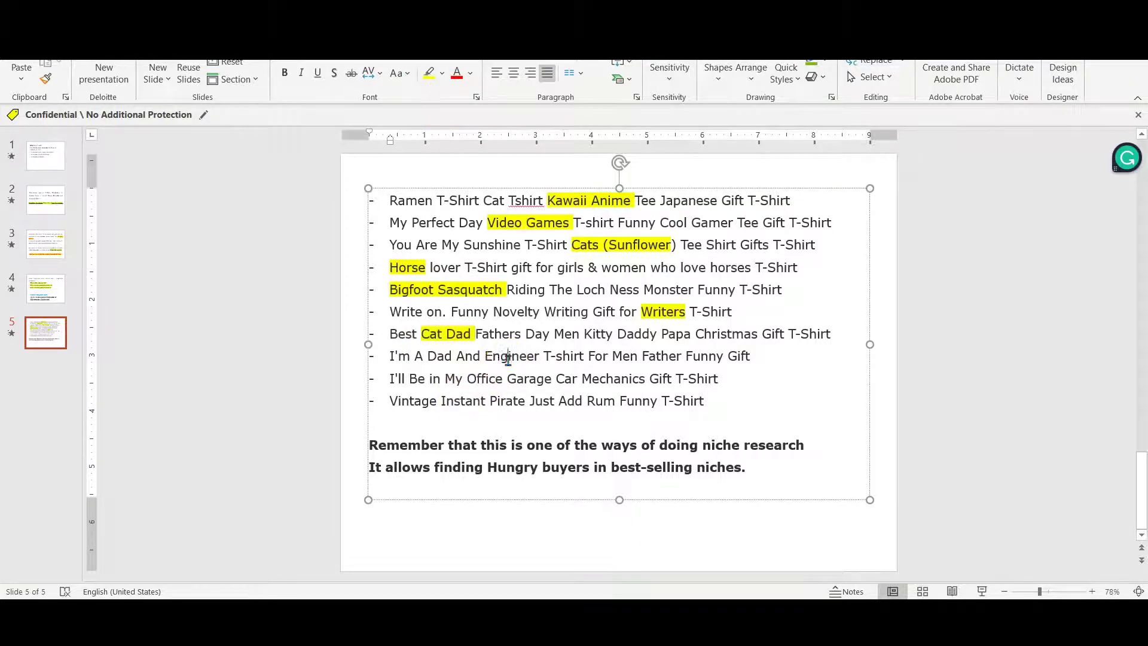
Highlight "Engineer", "Car Mechanics" and "Pirate" in yellow in the last three T-shirt titles.
double_click(511, 357)
click(428, 72)
drag(556, 378, 610, 376)
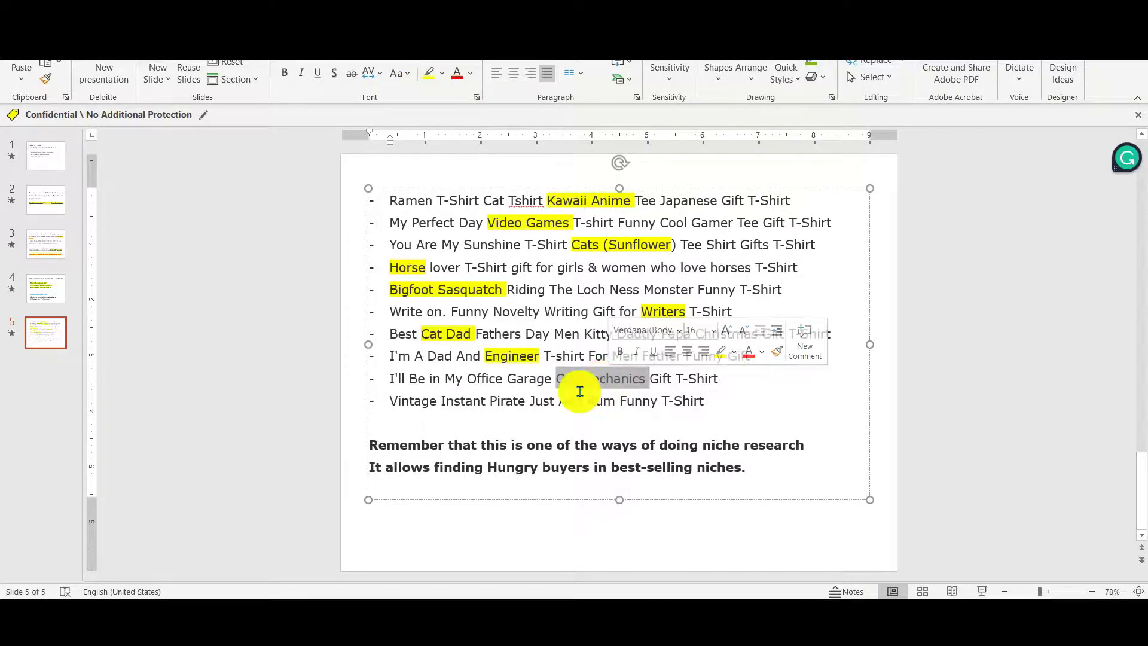
click(429, 73)
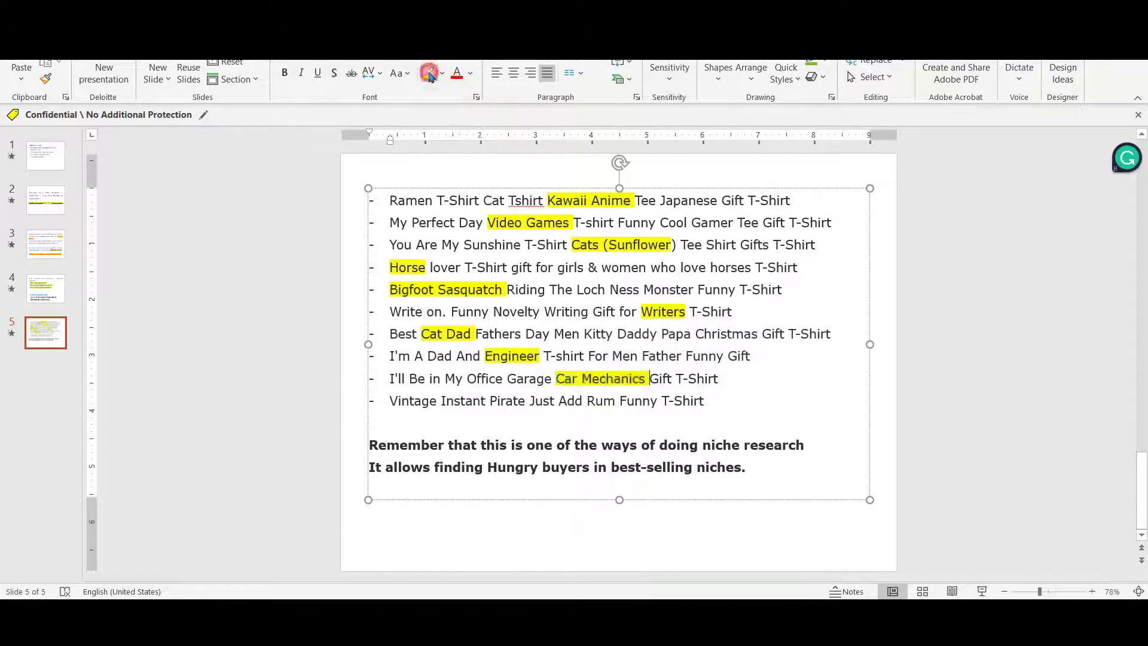
double_click(509, 402)
Switch to the Amazon novelty T-shirt results and examine the listings' designs, sales ranks and estimated sales down the first page.
key(alt+Tab)
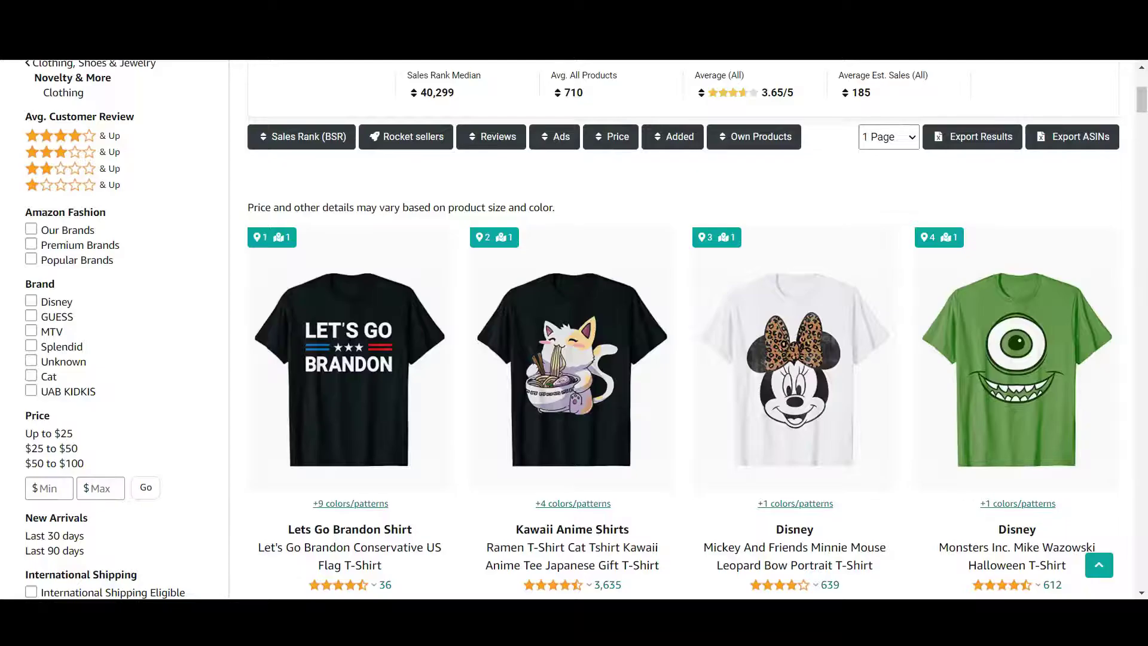
scroll(575, 421, down, 1)
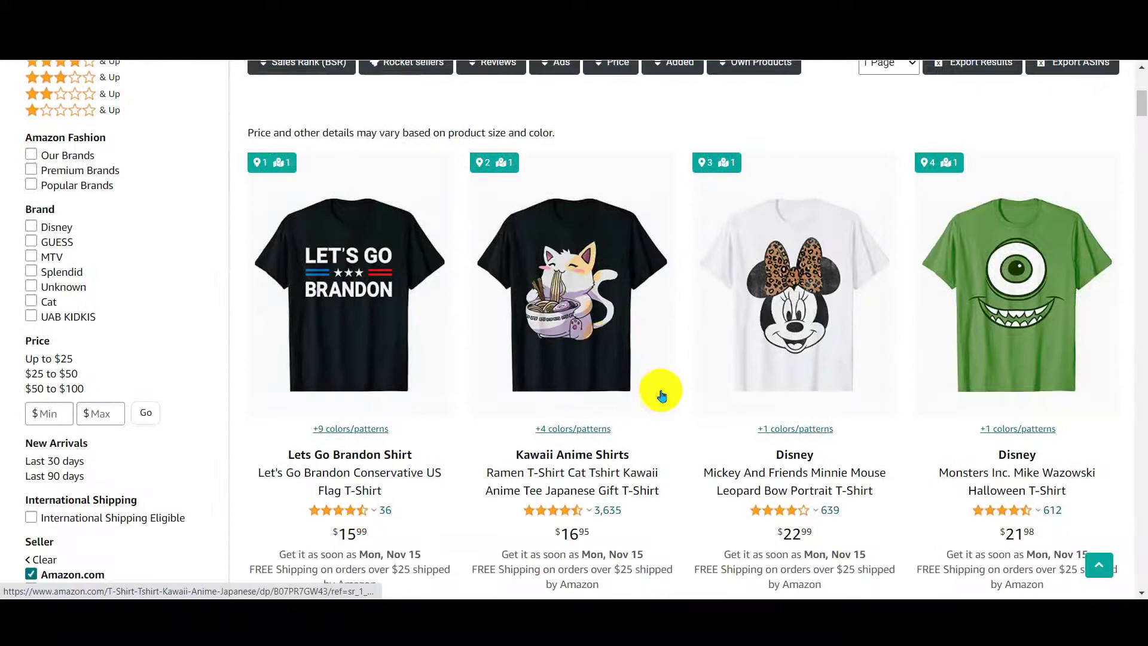
scroll(543, 364, down, 1)
scroll(571, 374, down, 1)
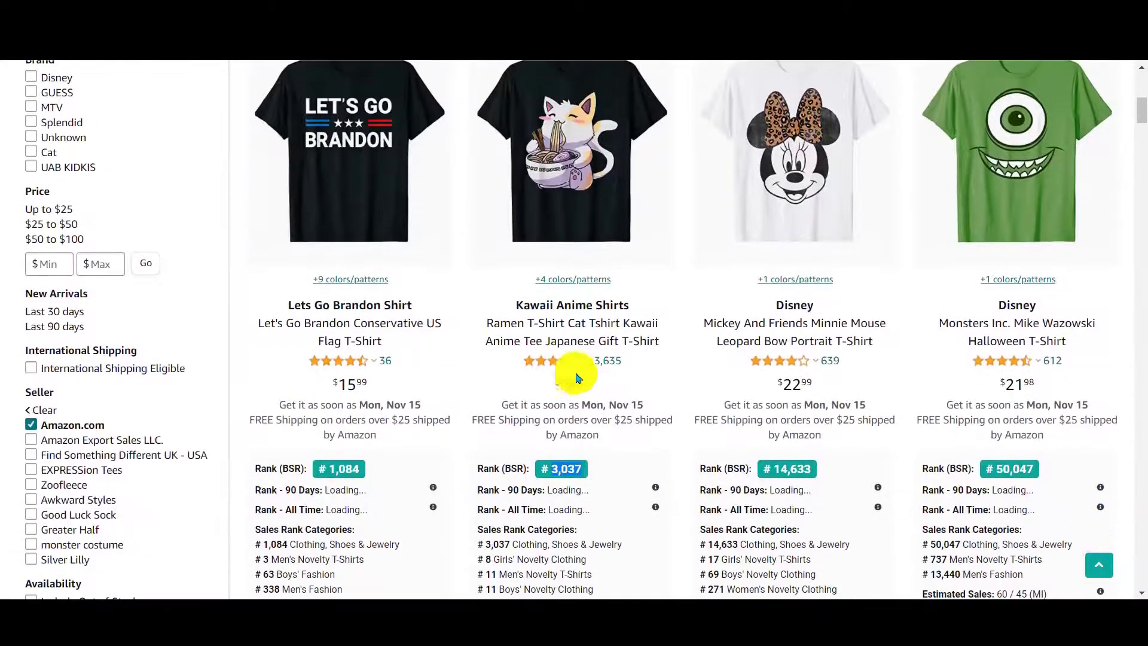
scroll(629, 360, down, 2)
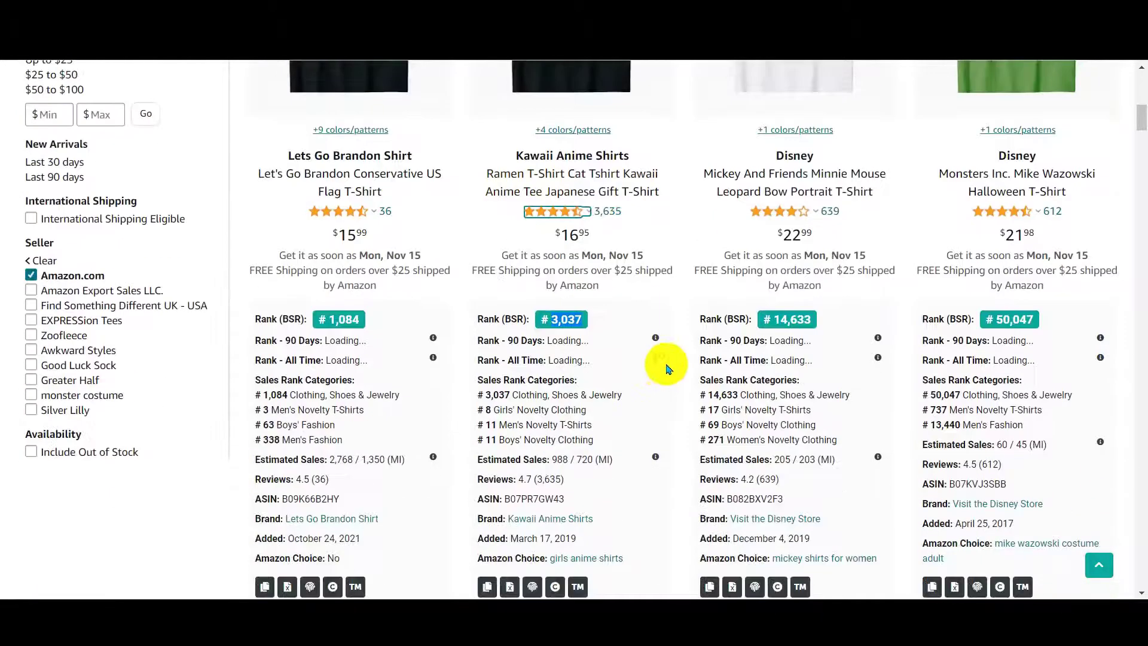
scroll(661, 369, up, 2)
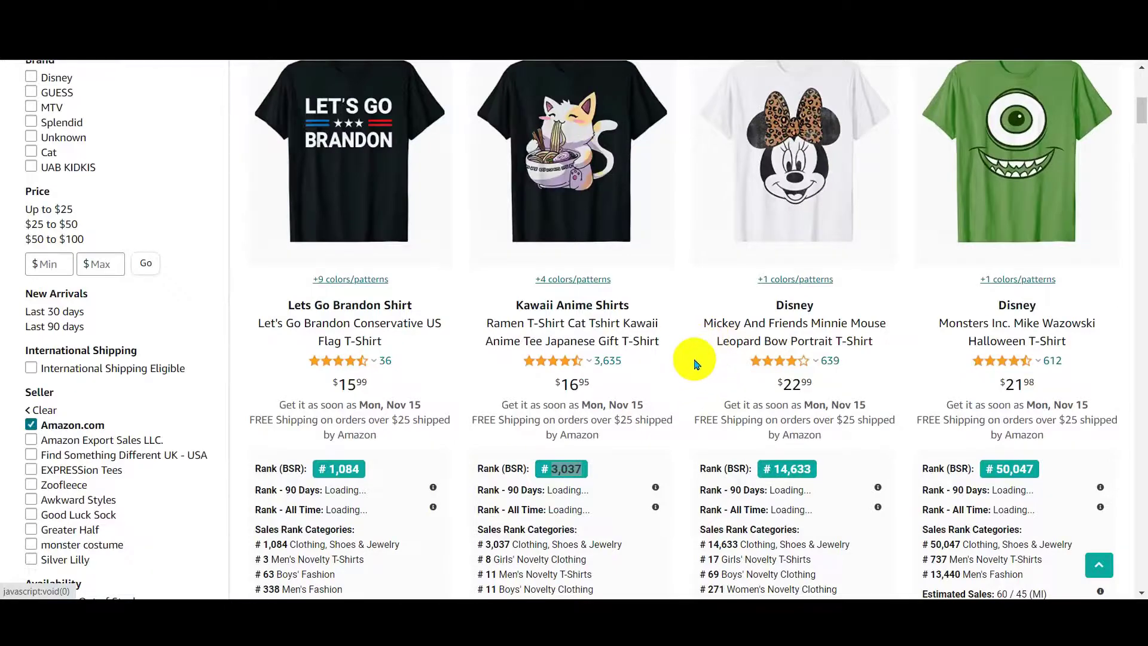
scroll(695, 366, down, 15)
scroll(687, 374, down, 15)
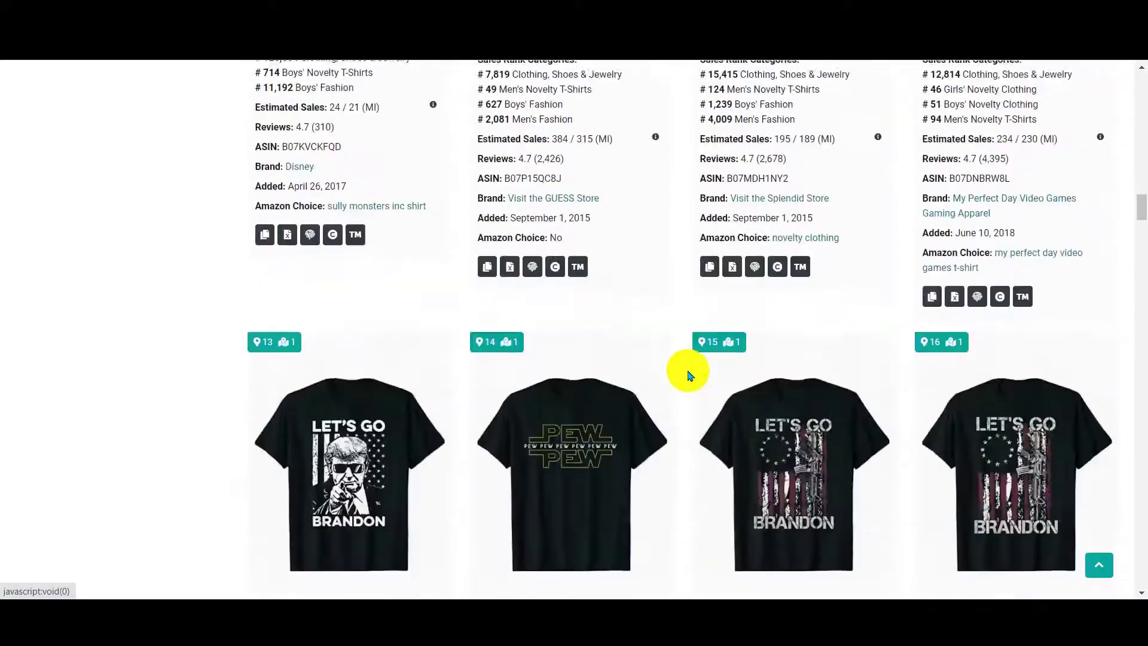
scroll(688, 374, down, 15)
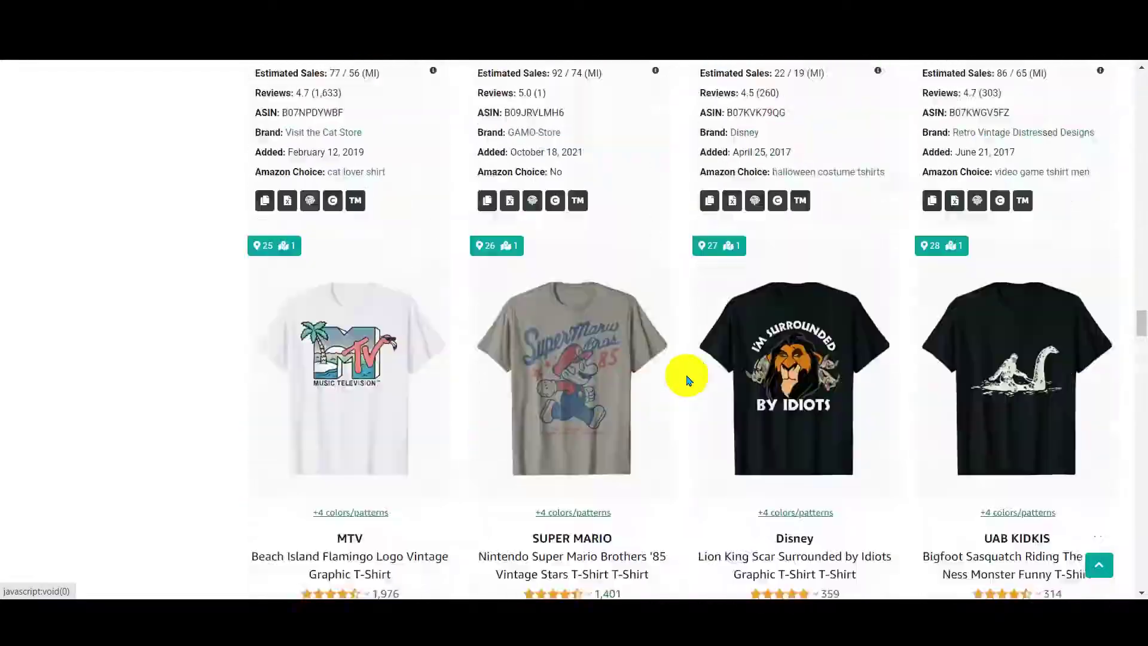
scroll(688, 380, down, 15)
scroll(690, 392, down, 15)
scroll(691, 393, down, 15)
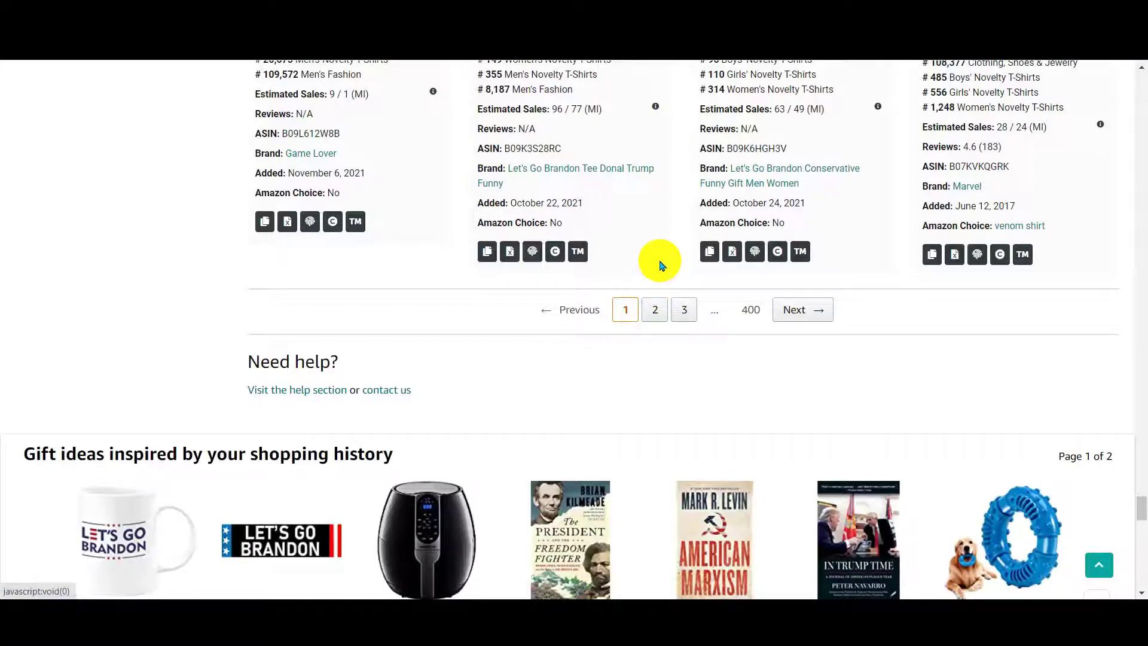
Check the last listings of the first results page, and open results page 2 to browse more T-shirts.
scroll(660, 265, up, 3)
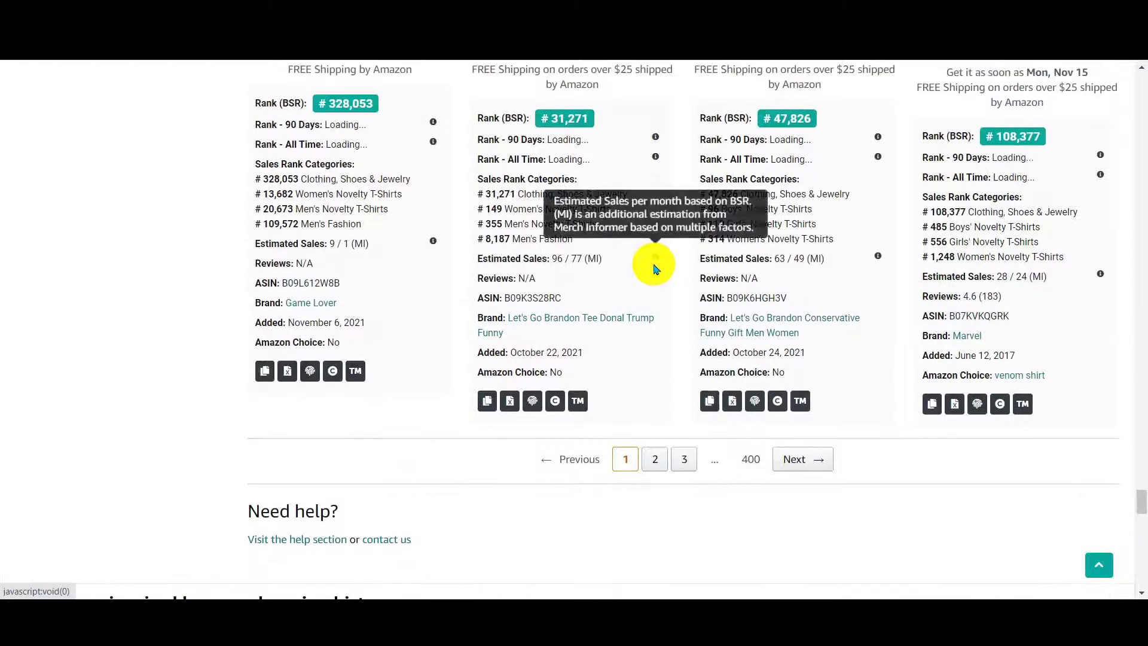
scroll(683, 306, up, 1)
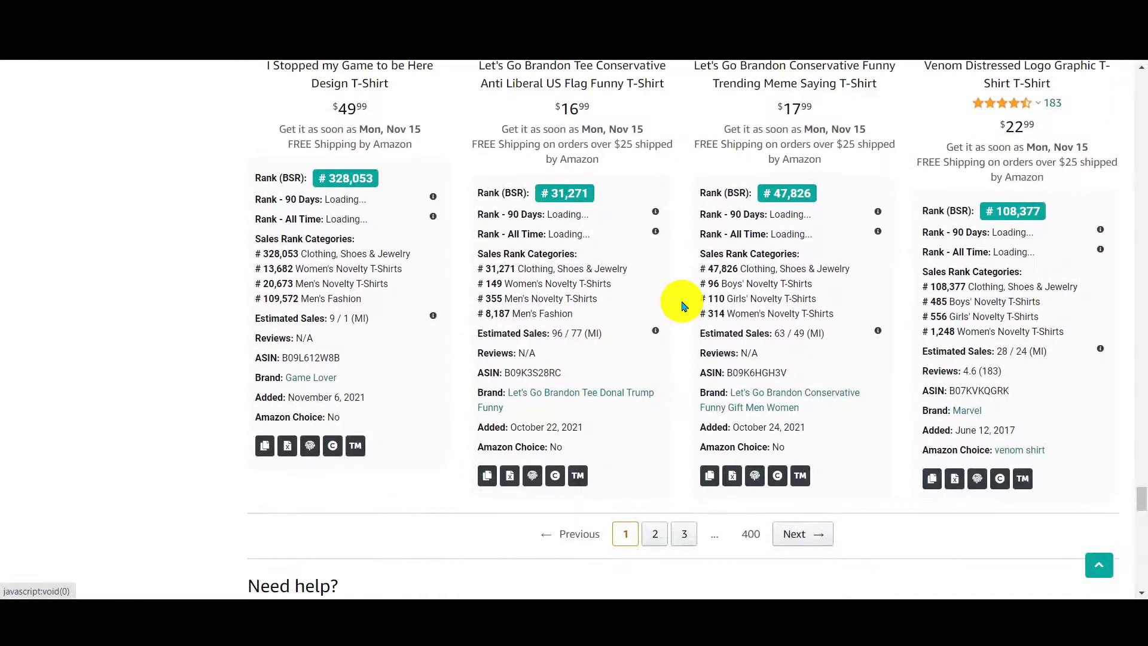
scroll(684, 306, down, 1)
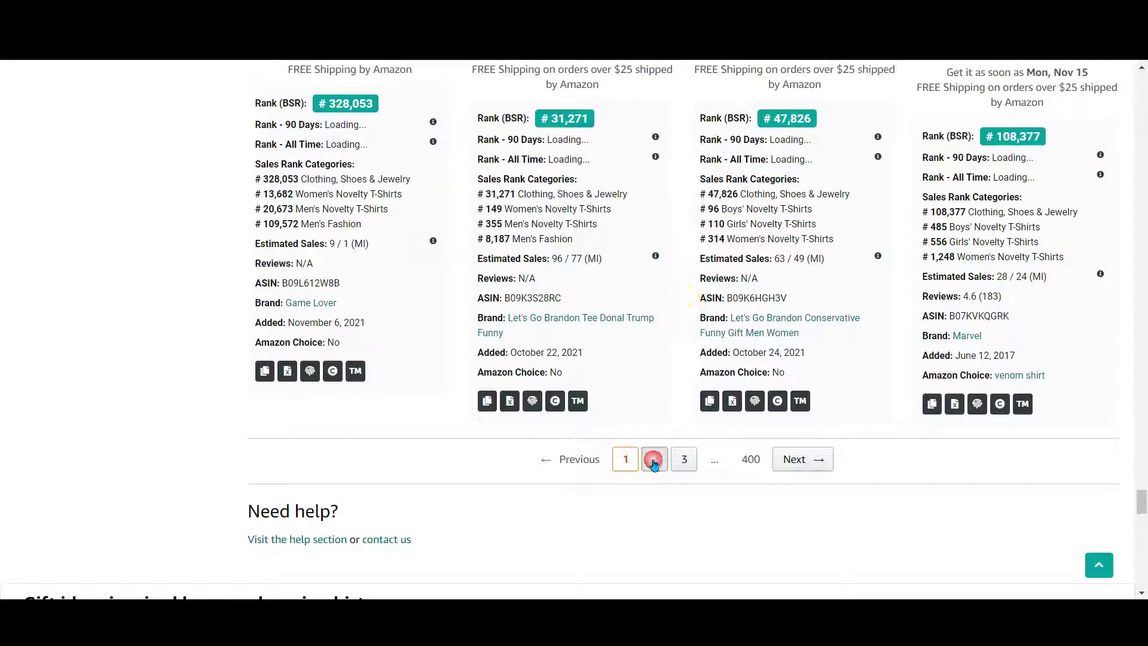
click(686, 462)
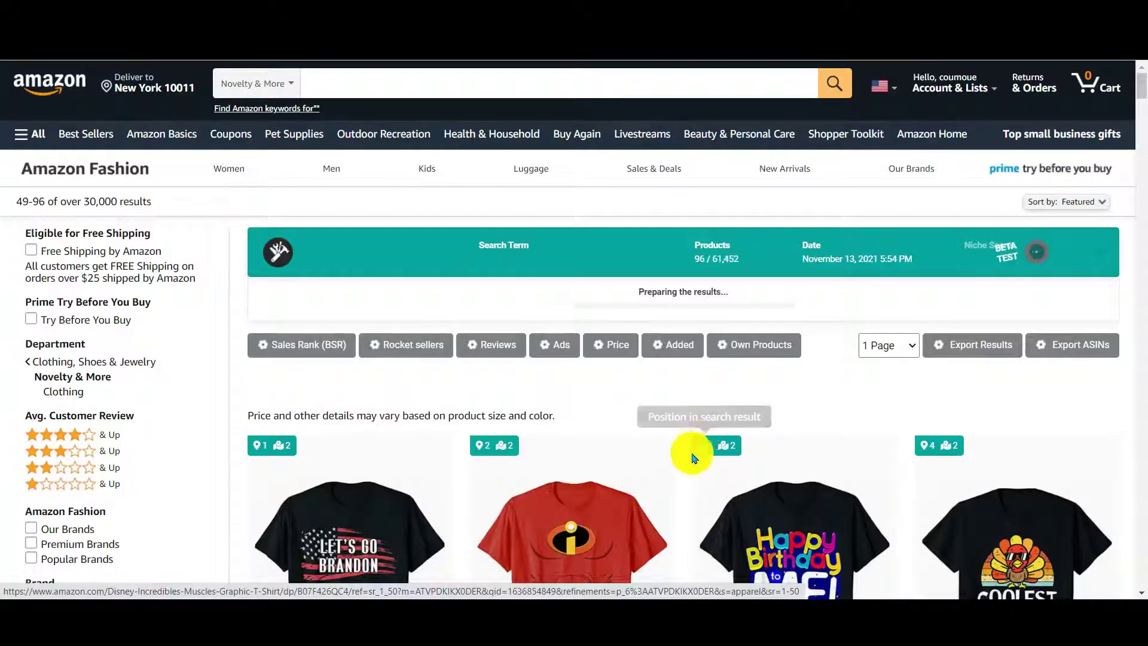
scroll(682, 489, down, 3)
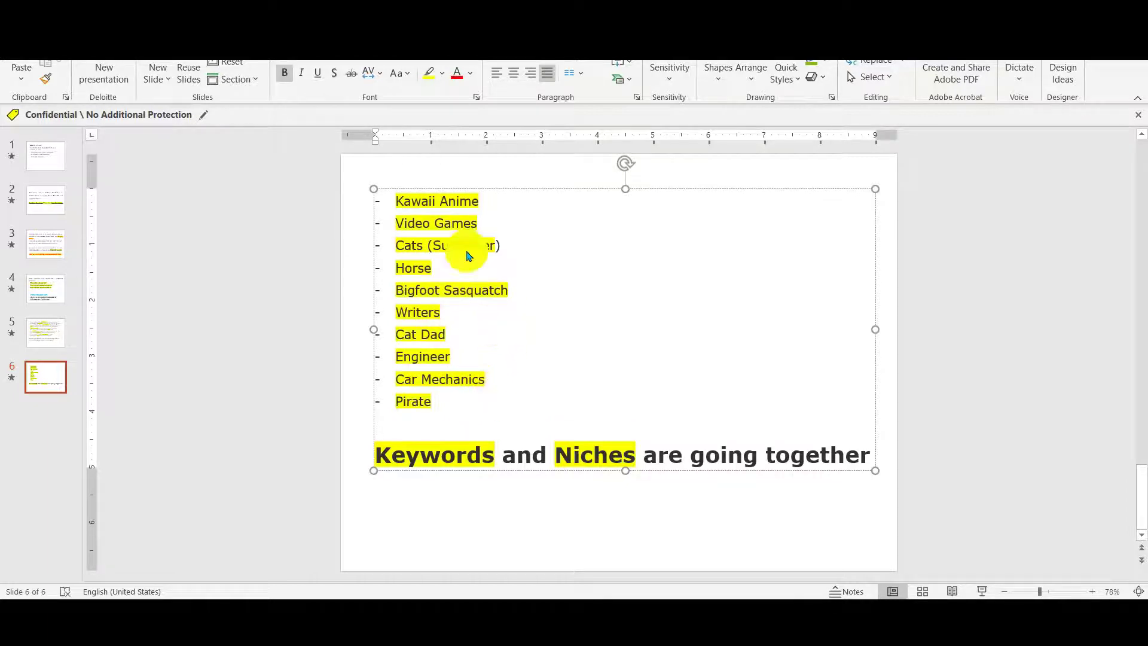
drag(397, 223, 462, 216)
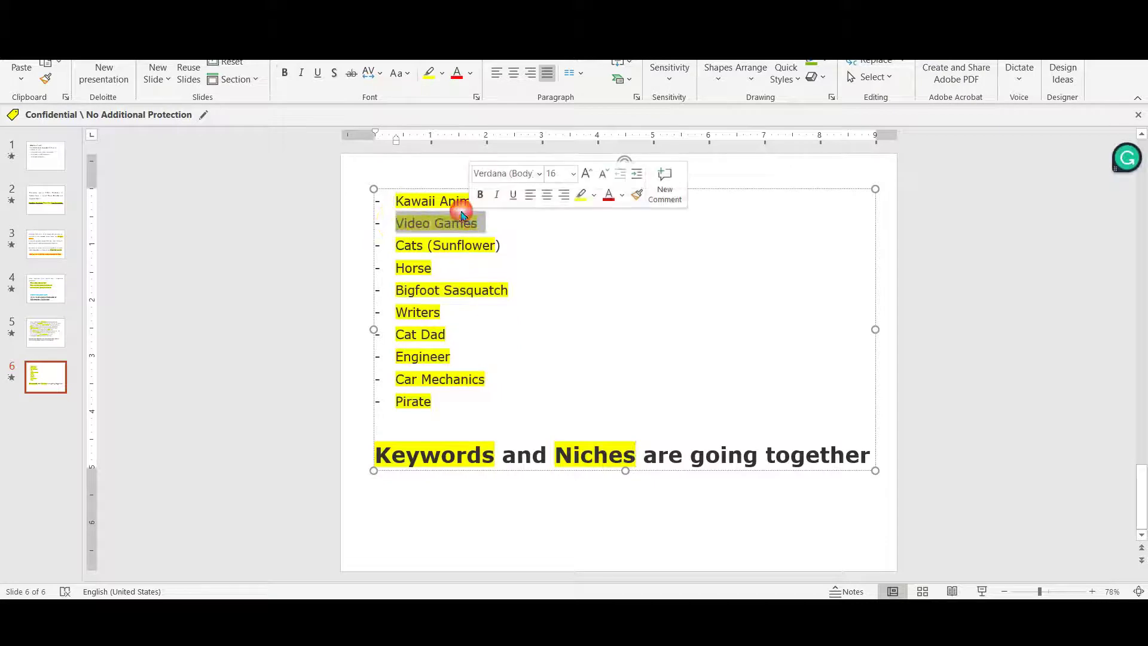
click(518, 224)
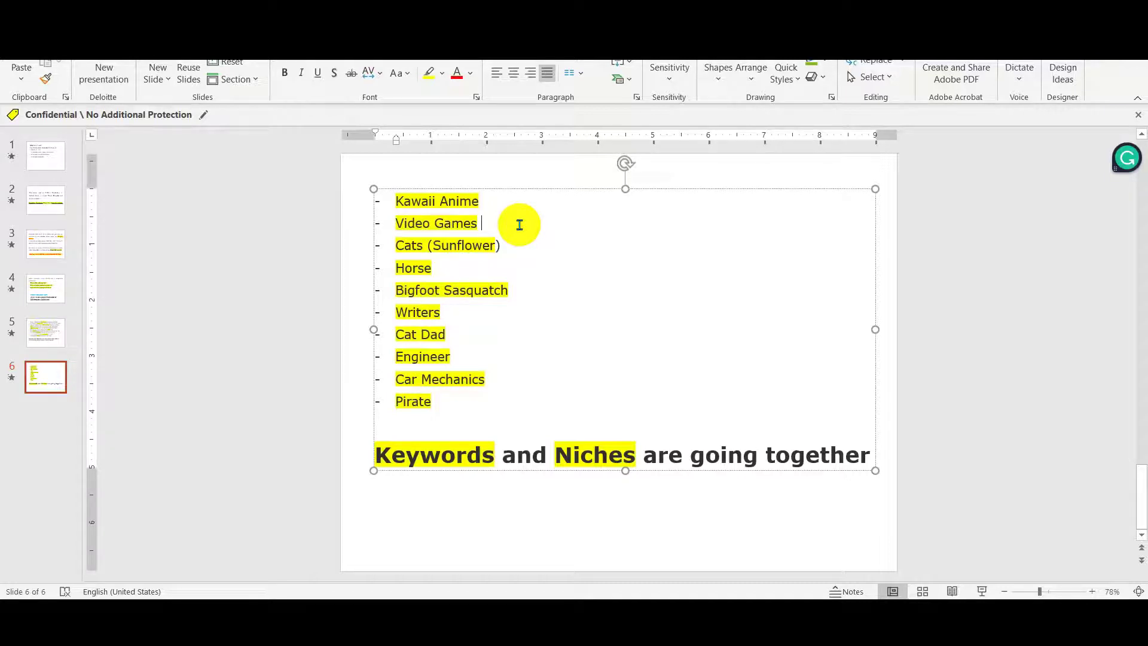
drag(479, 224, 416, 221)
click(502, 269)
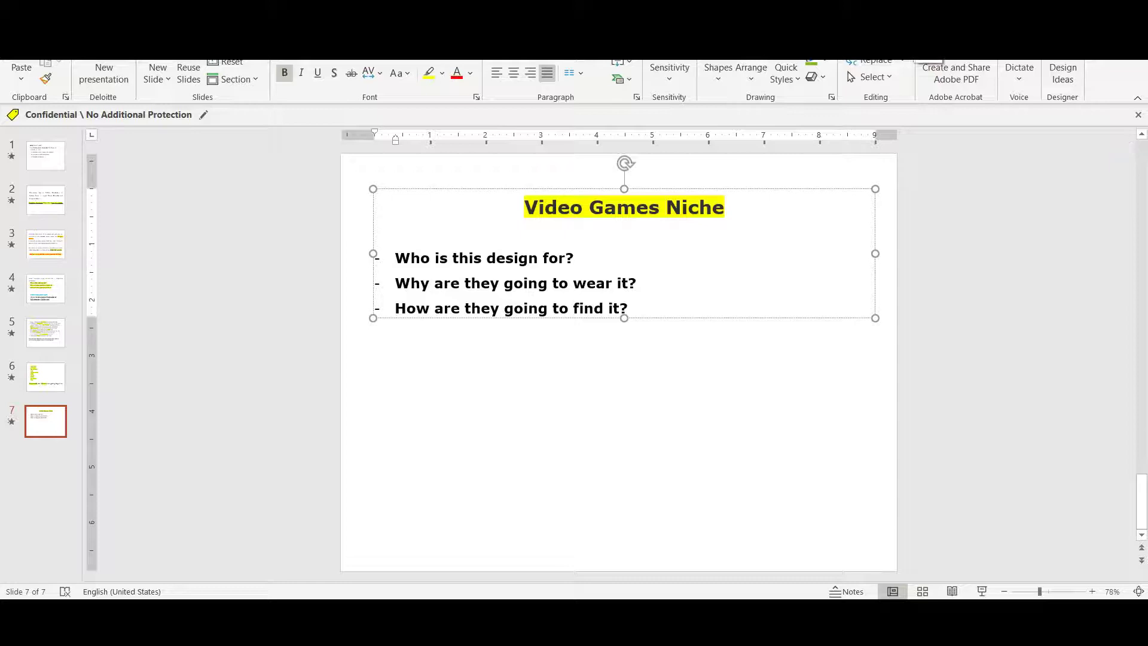
Add the bullet "I Love video games and maybe 3 people." below the three questions, separated by a blank line.
click(635, 306)
key(Return)
key(Return)
text(I Lover)
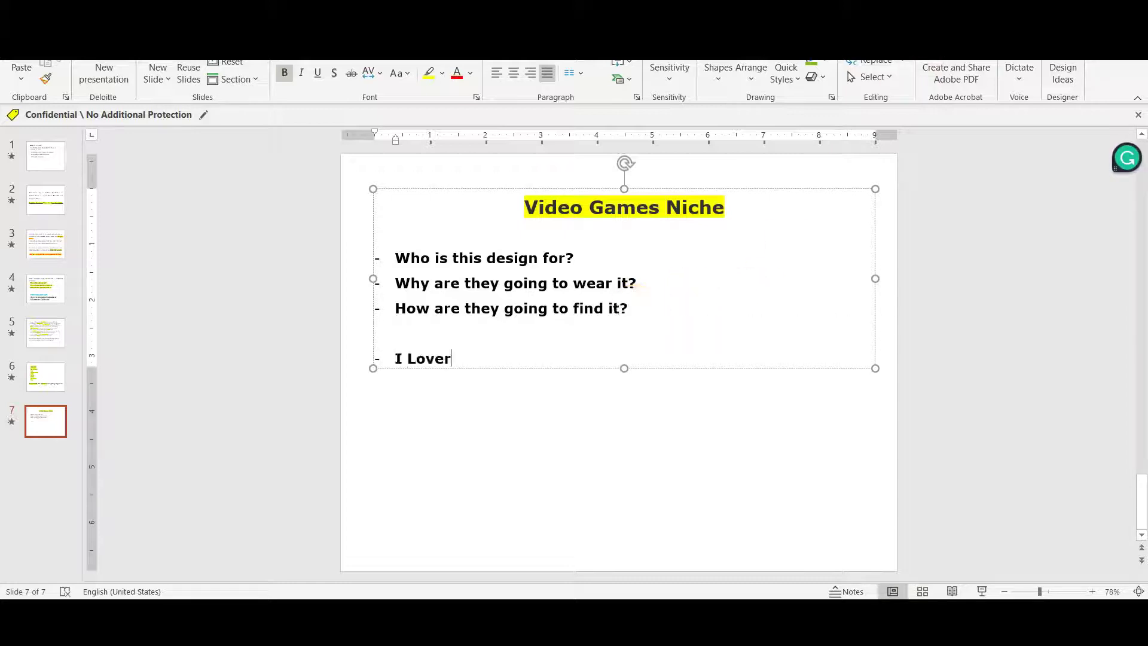
key(BackSpace)
text(video g)
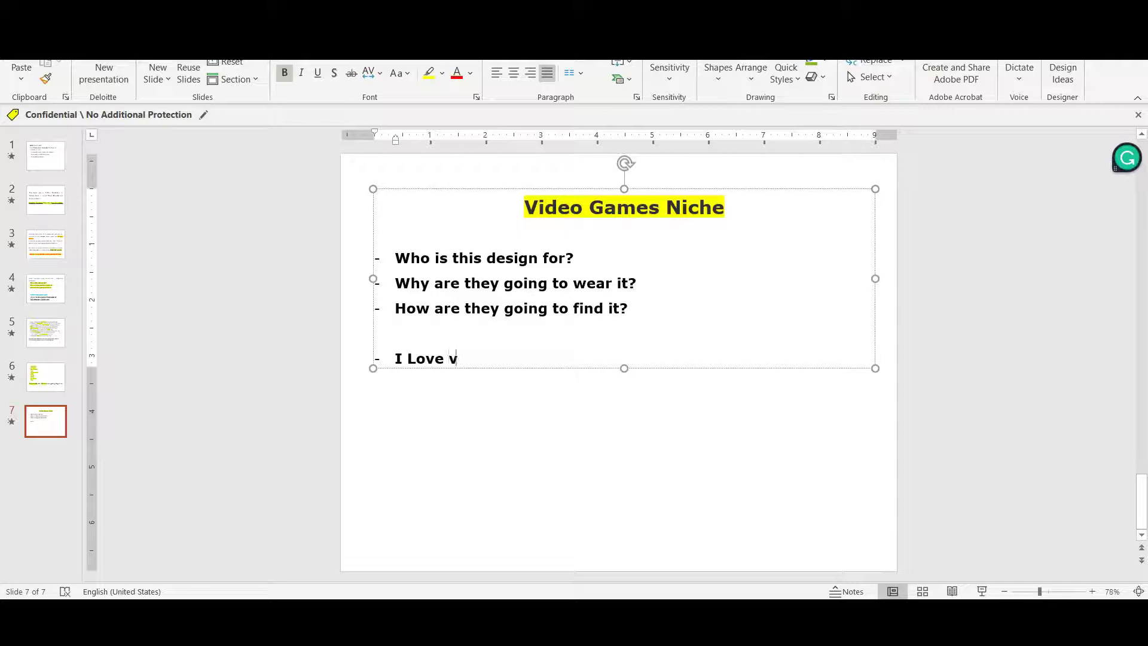
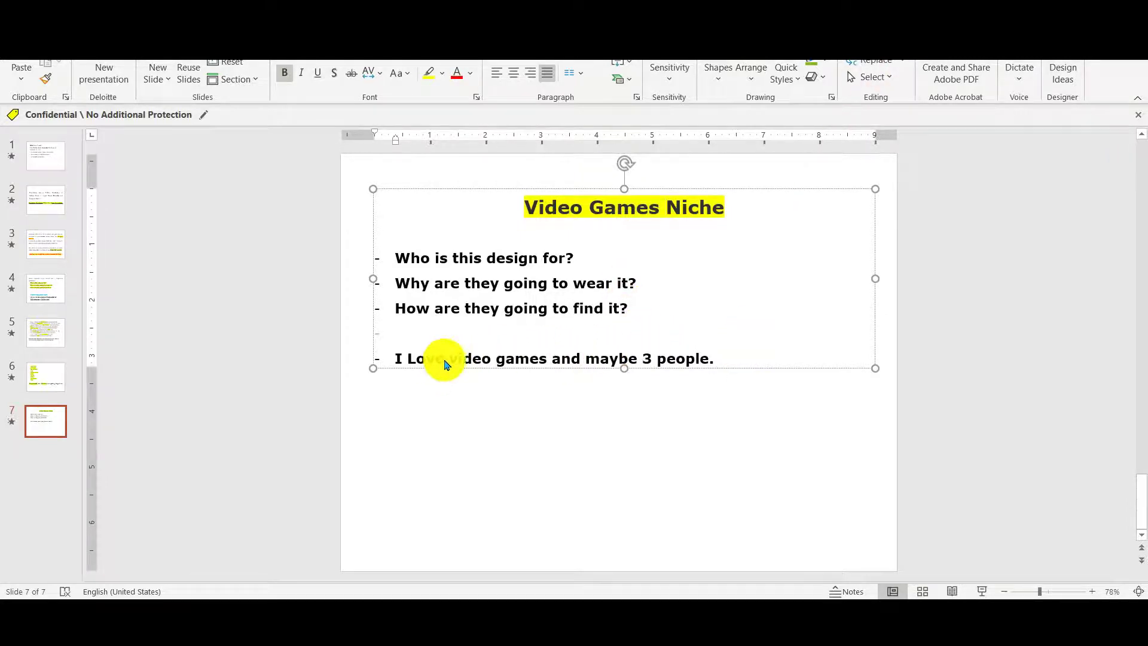
Add "Video games lovers" as a separate bullet below the "I Love video games and maybe 3 people." line.
click(730, 358)
click(731, 358)
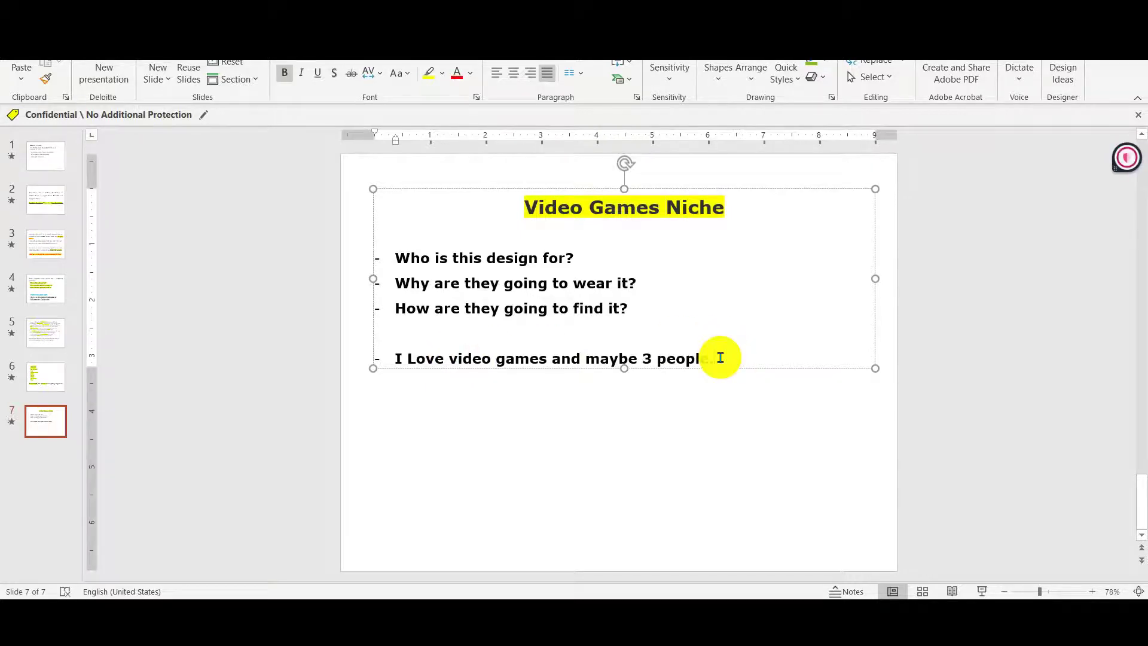
text(video games lovers)
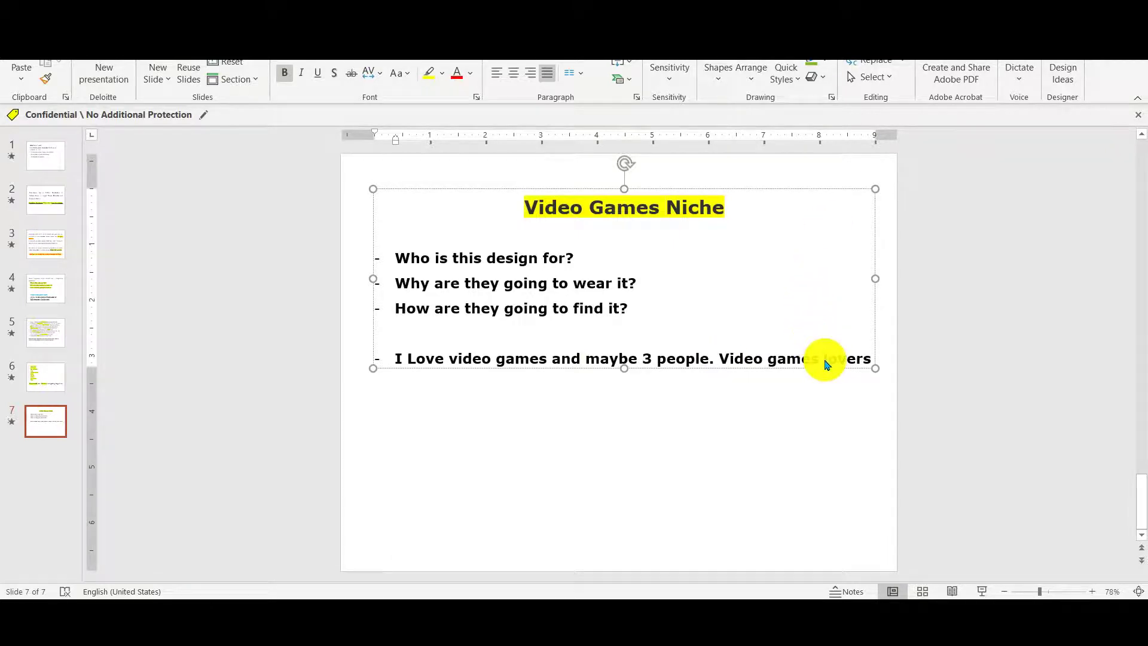
click(769, 363)
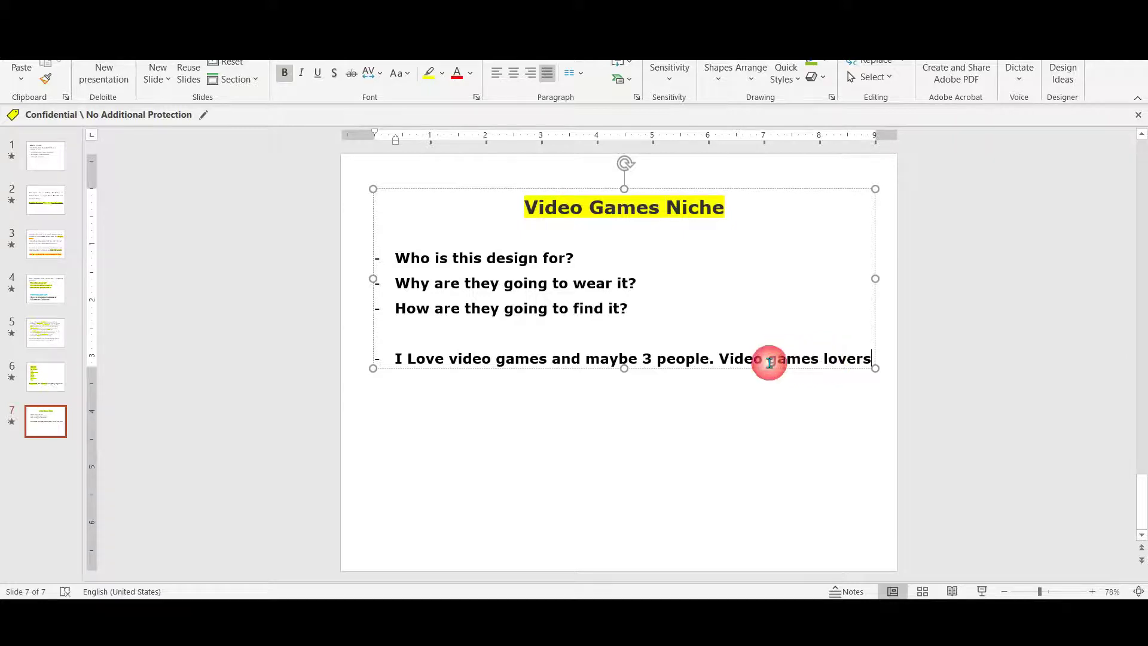
click(730, 362)
key(Return)
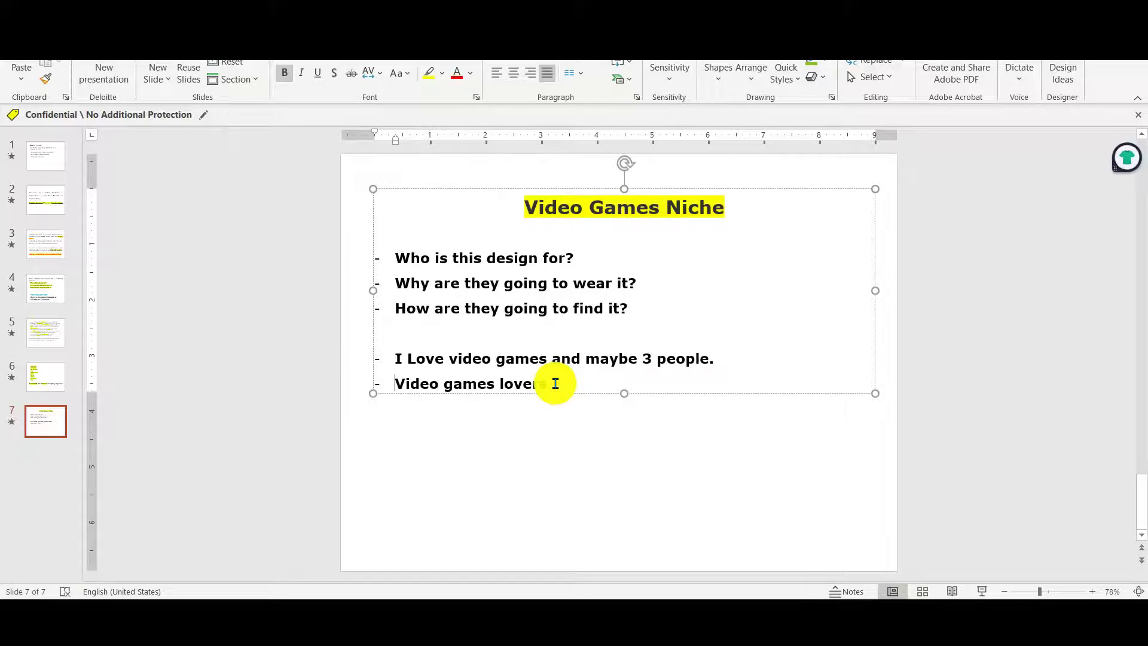
drag(546, 383, 444, 385)
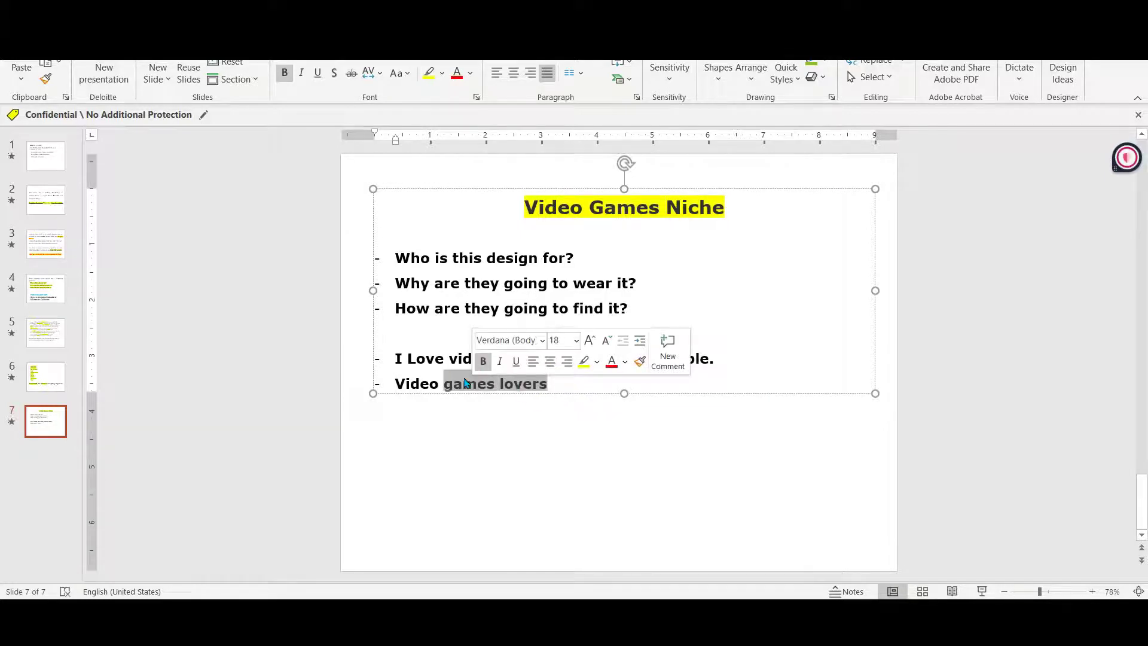
click(557, 385)
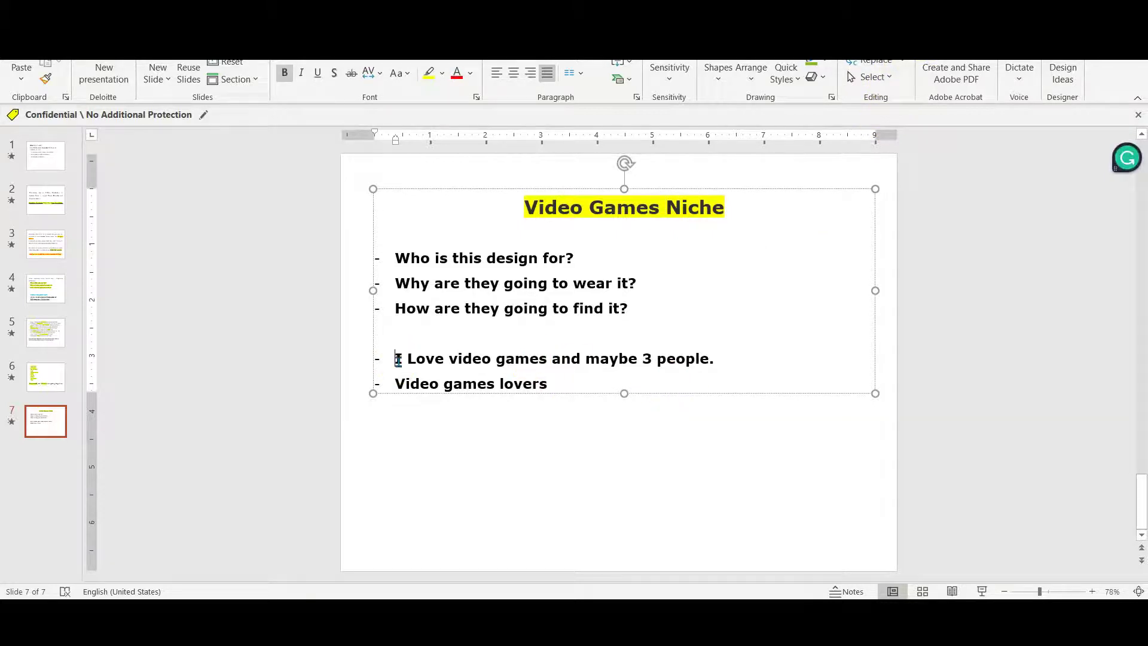
drag(397, 358, 629, 357)
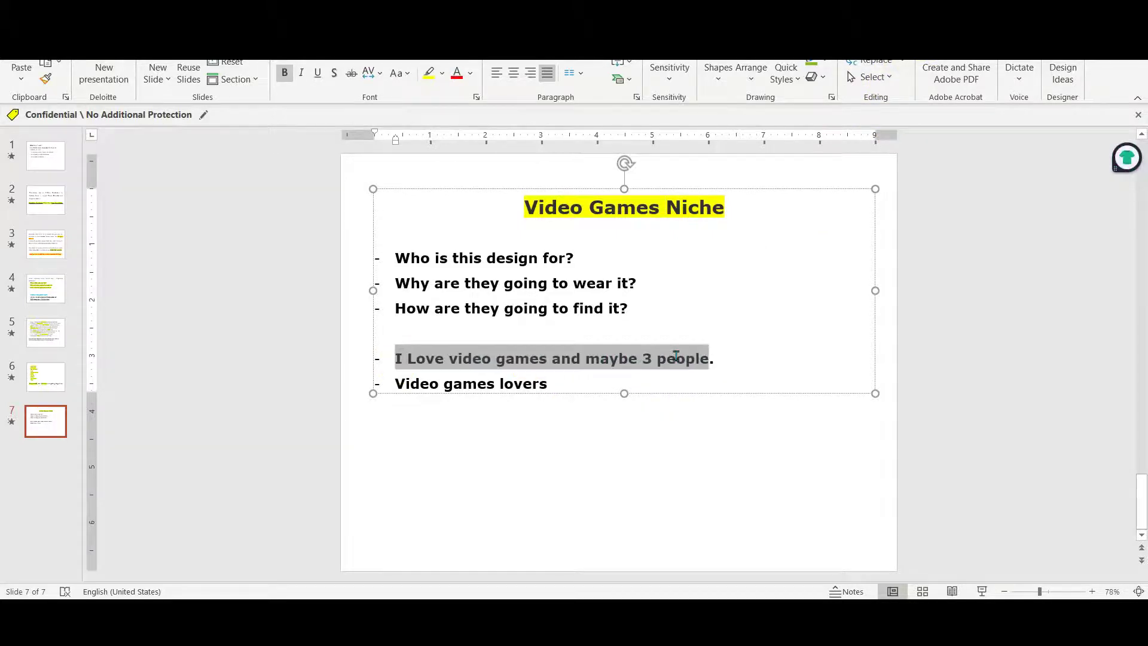
click(417, 366)
drag(397, 359, 674, 357)
click(571, 383)
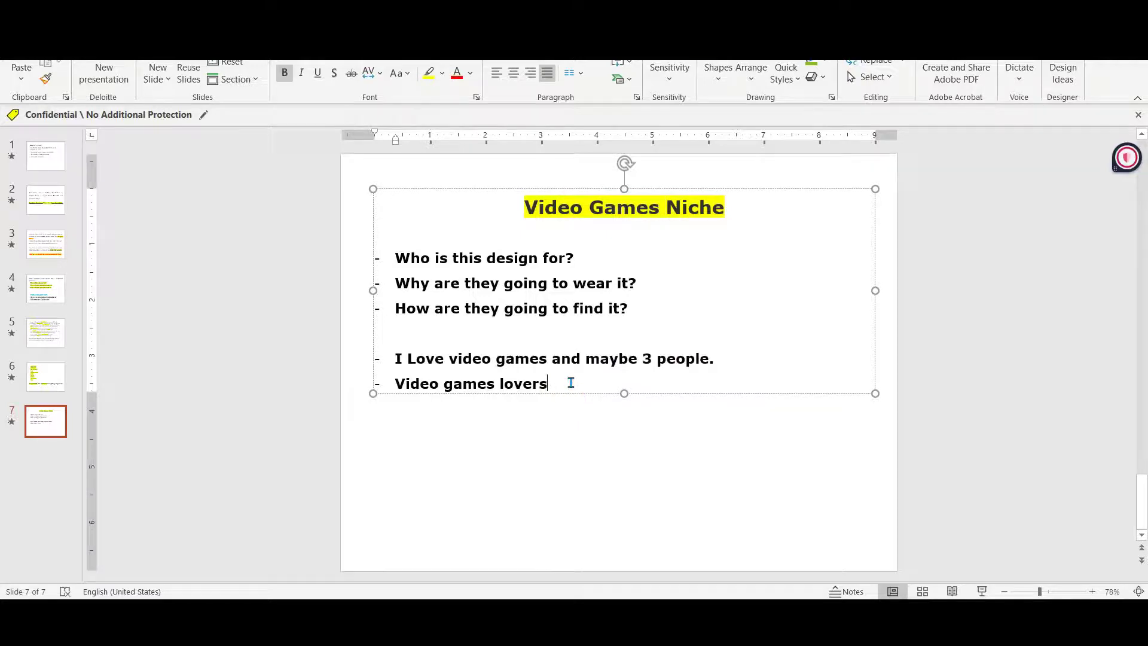
drag(396, 359, 667, 354)
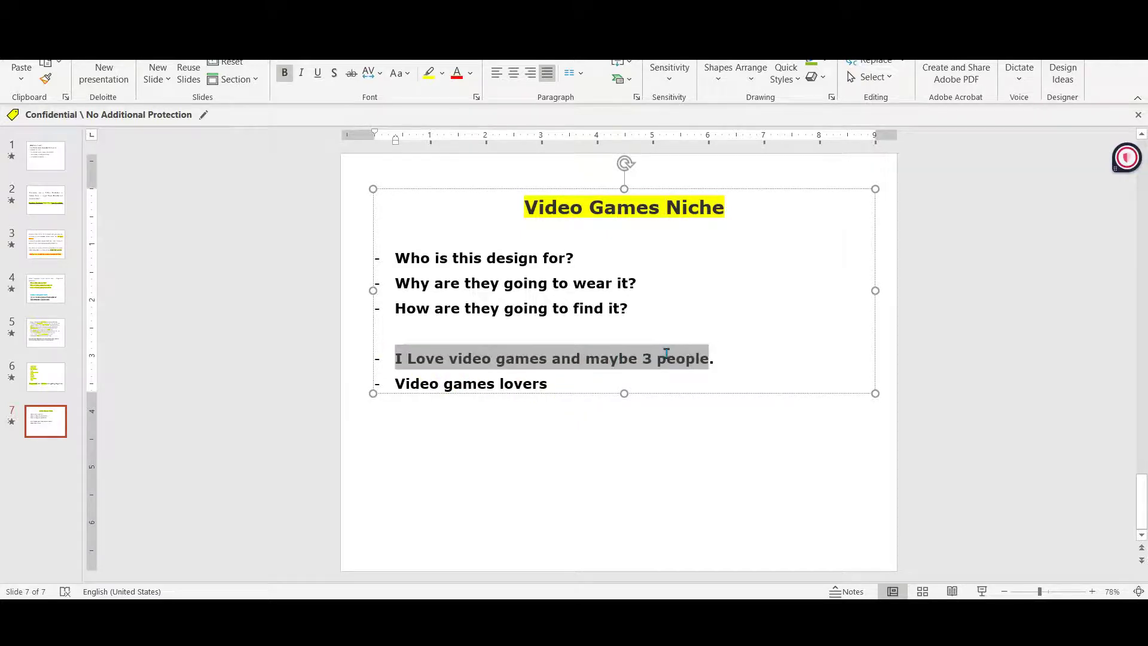
click(569, 372)
drag(548, 384, 463, 390)
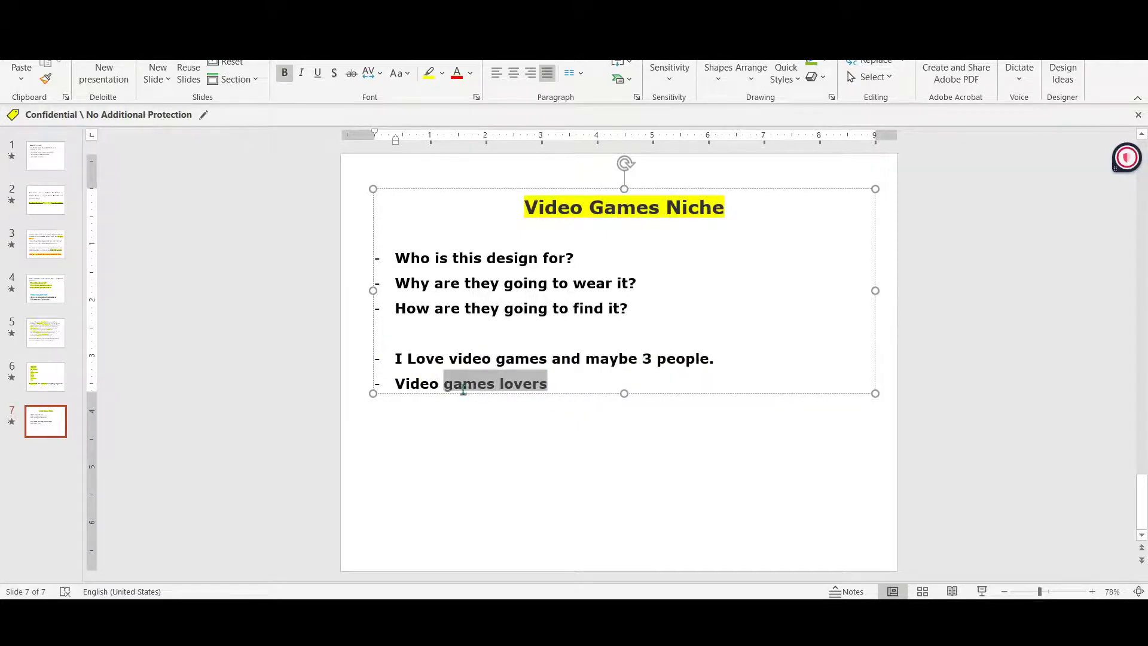
click(550, 387)
click(564, 384)
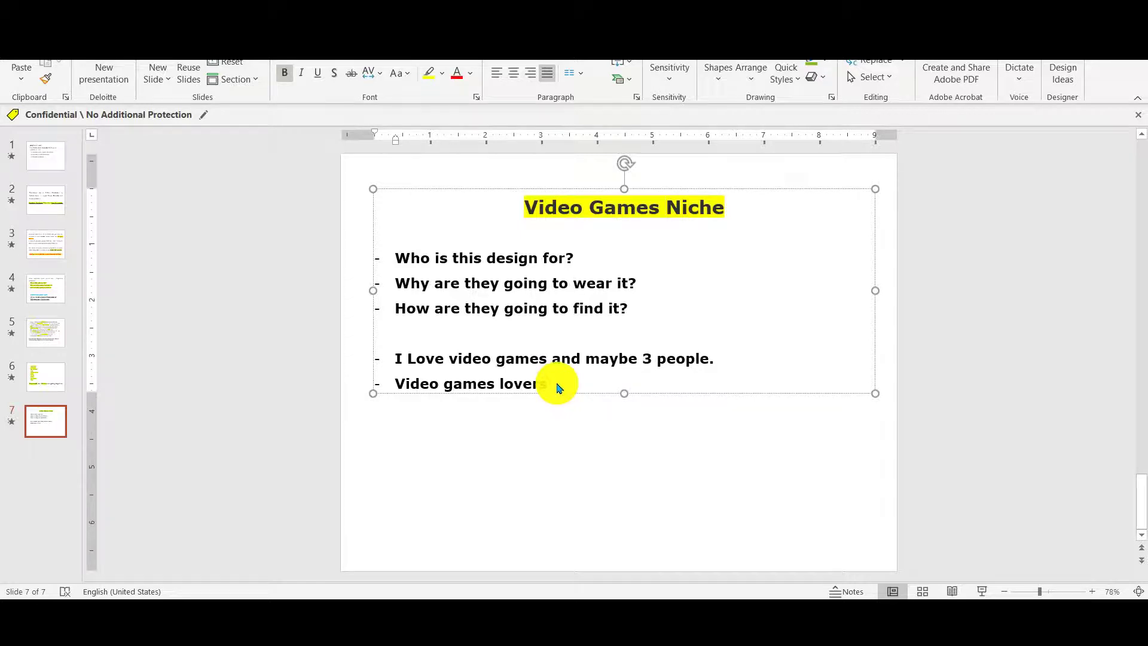
Copy the phrase "I Love video games and maybe 3 people" from the bullet, without its final period.
click(396, 359)
drag(395, 359, 708, 359)
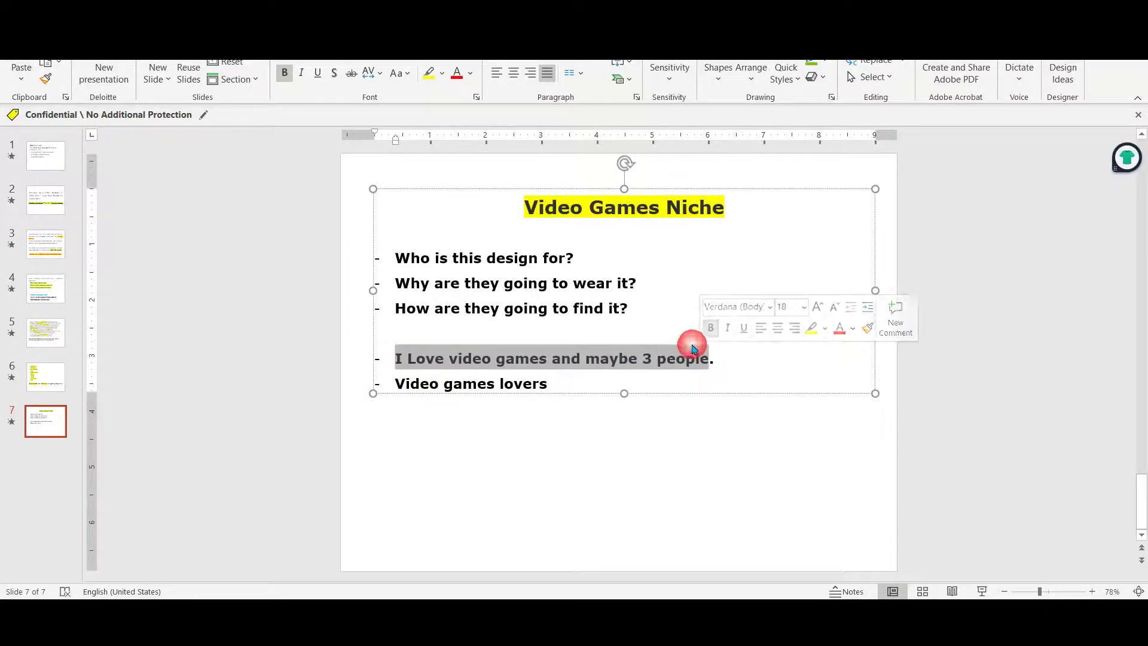
right_click(622, 359)
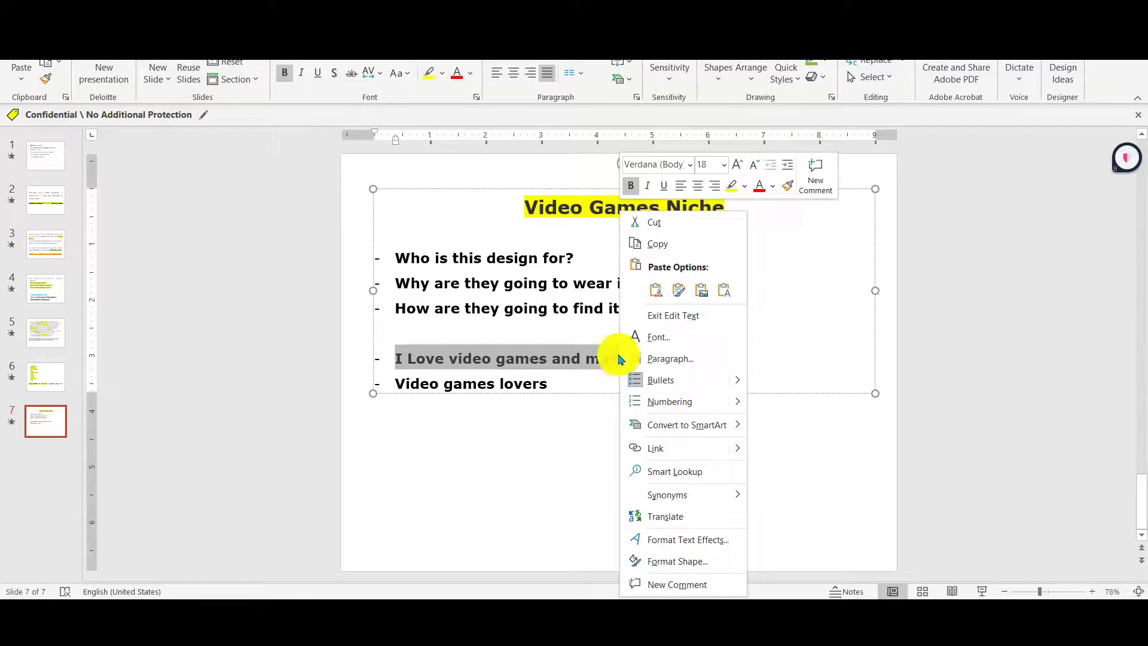
click(689, 246)
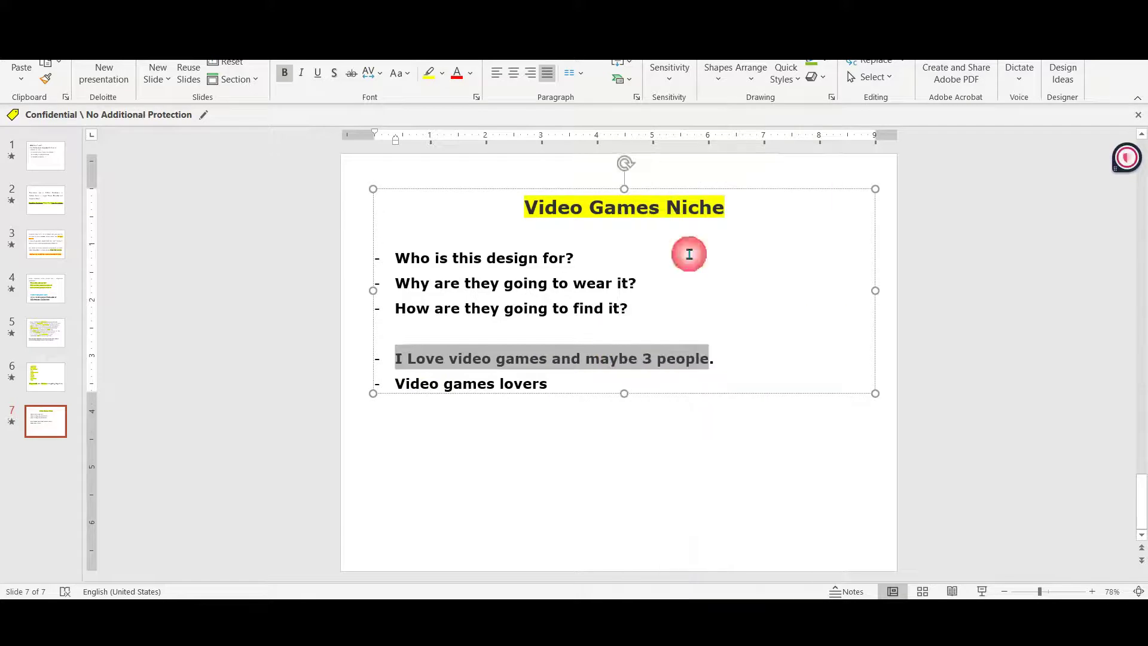
Switch to the Merch Informer research page and search US T-shirts for "I Love video games and maybe 3 people".
click(522, 595)
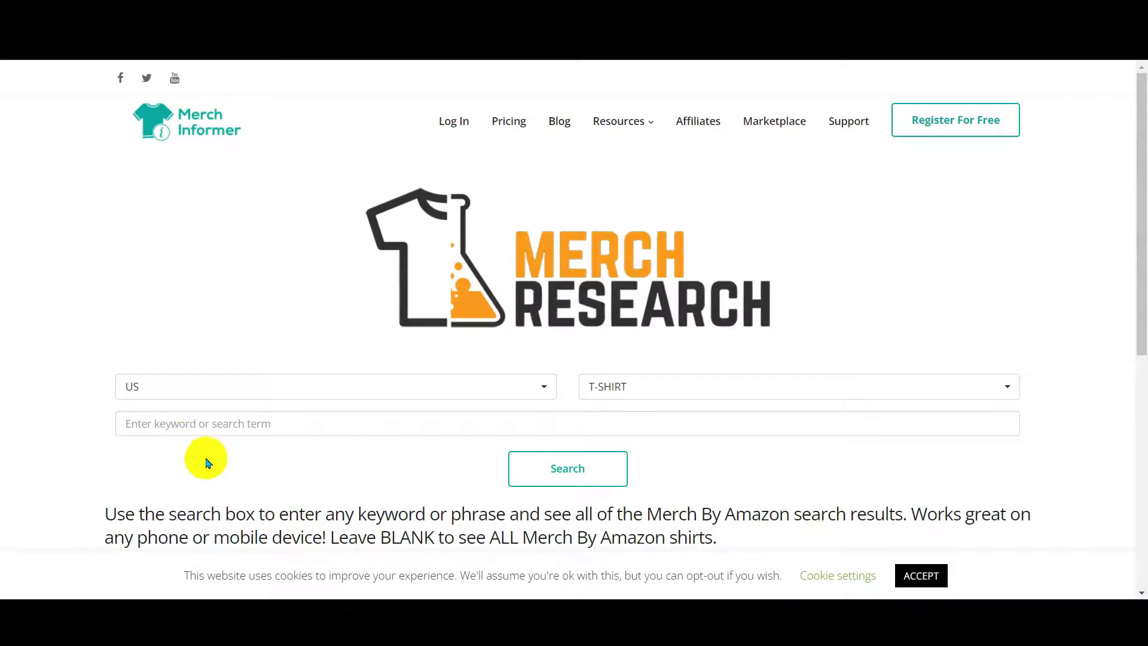
click(203, 423)
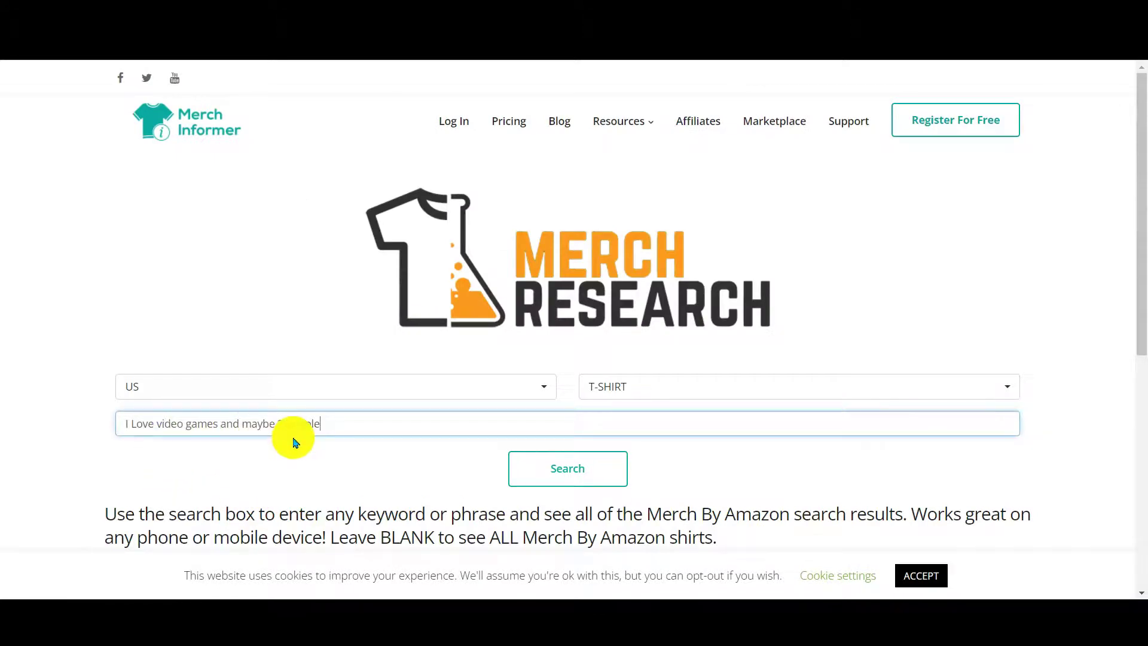
click(561, 472)
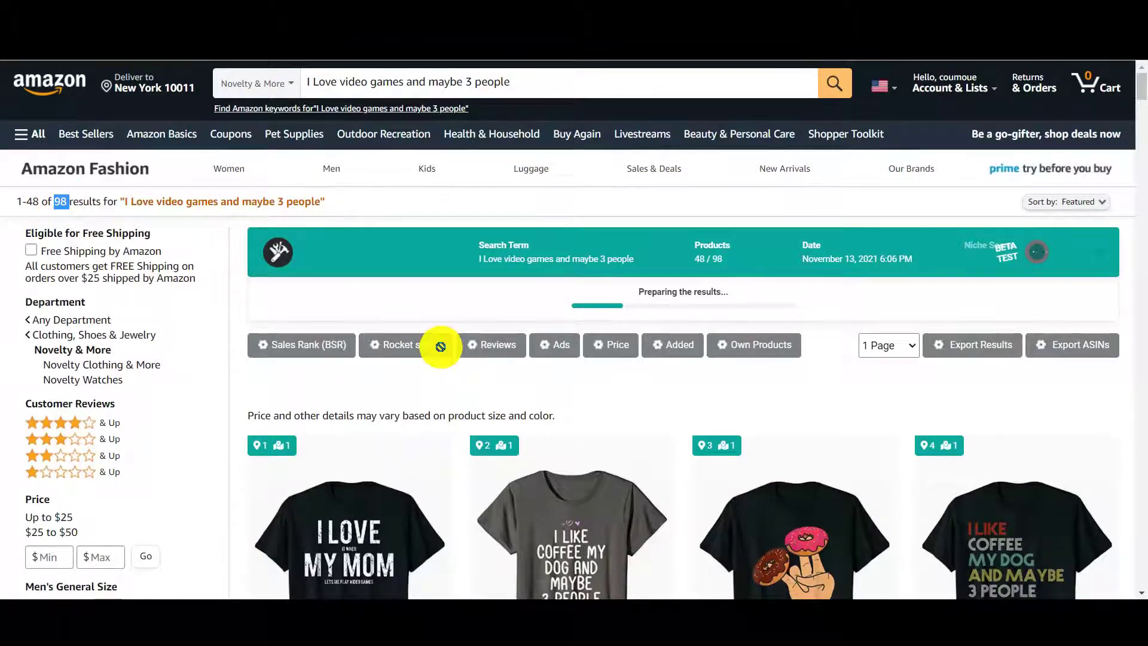
Examine the designs, sales ranks and review figures of the first eight T-shirt listings in the Amazon results.
scroll(441, 341, down, 3)
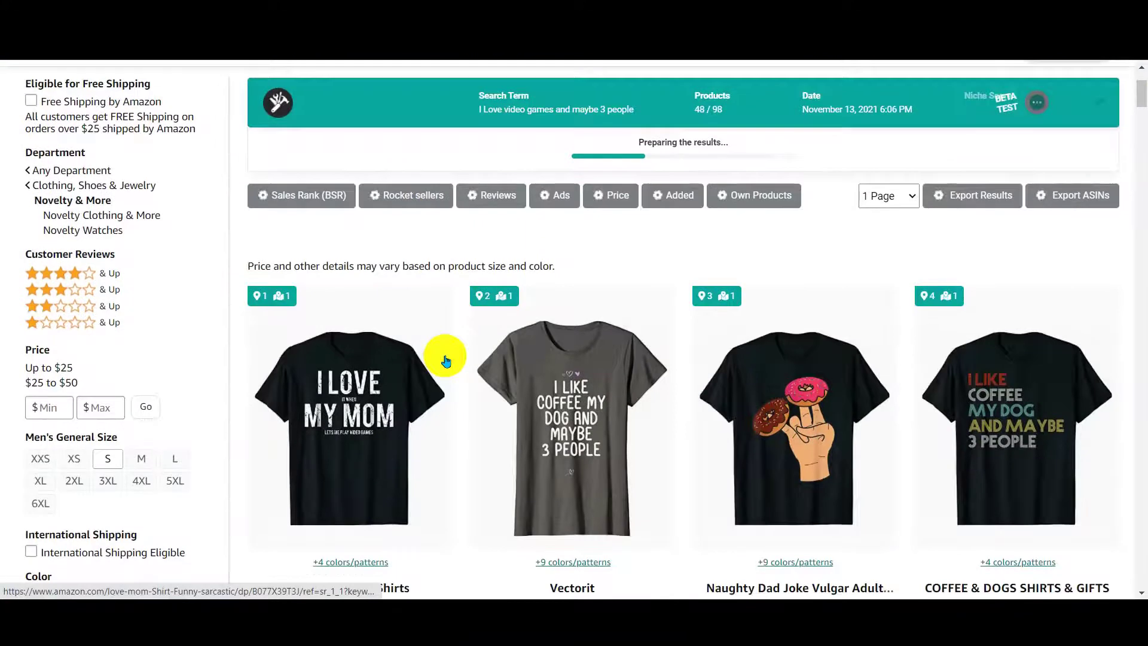
scroll(446, 361, down, 2)
scroll(372, 299, down, 2)
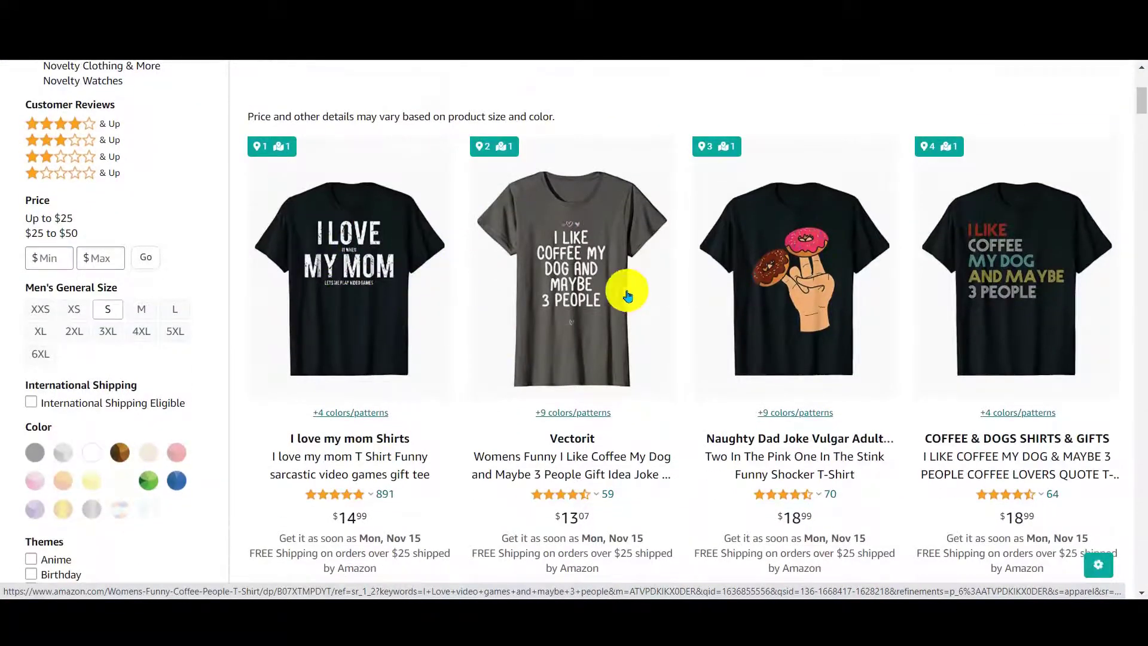
scroll(627, 294, down, 10)
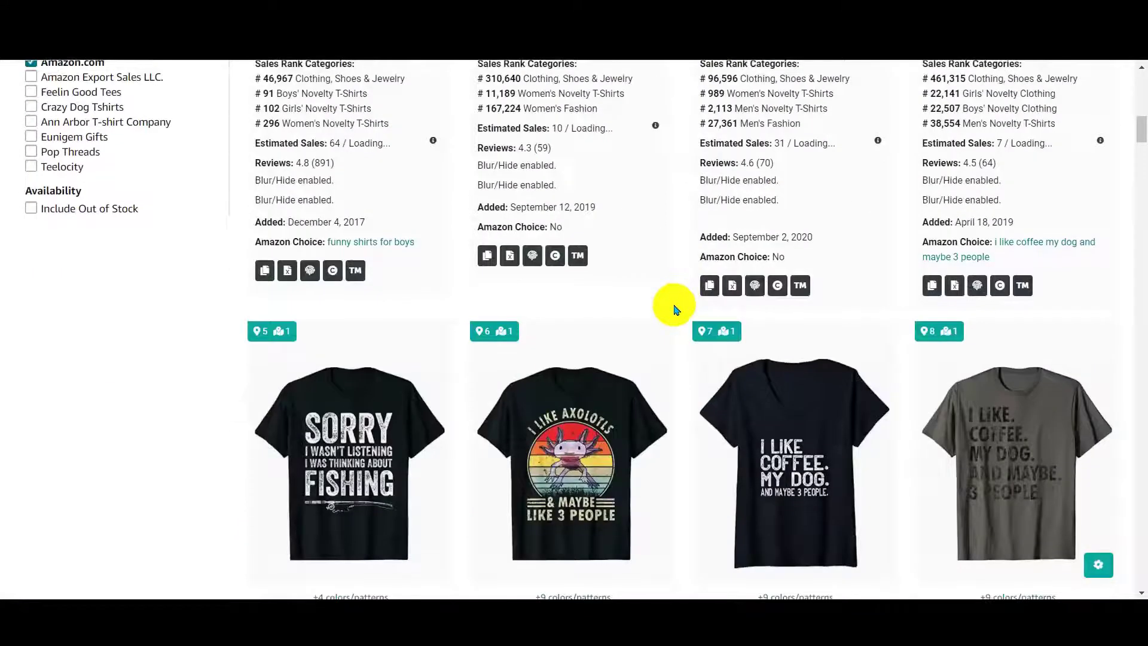
scroll(675, 310, down, 2)
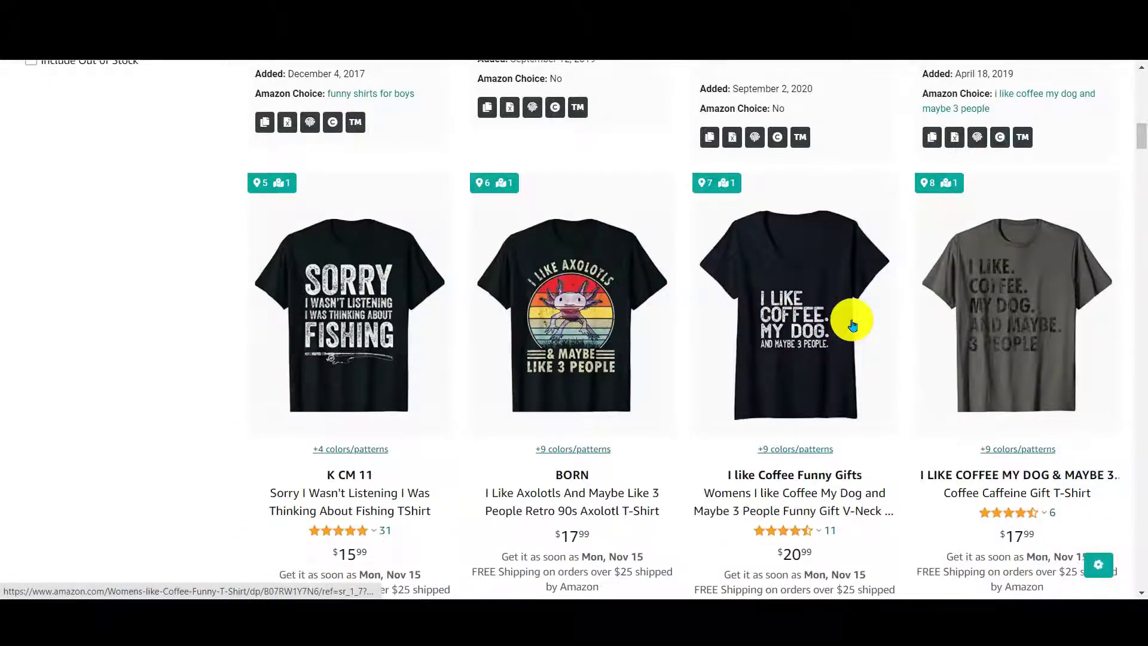
scroll(852, 324, down, 2)
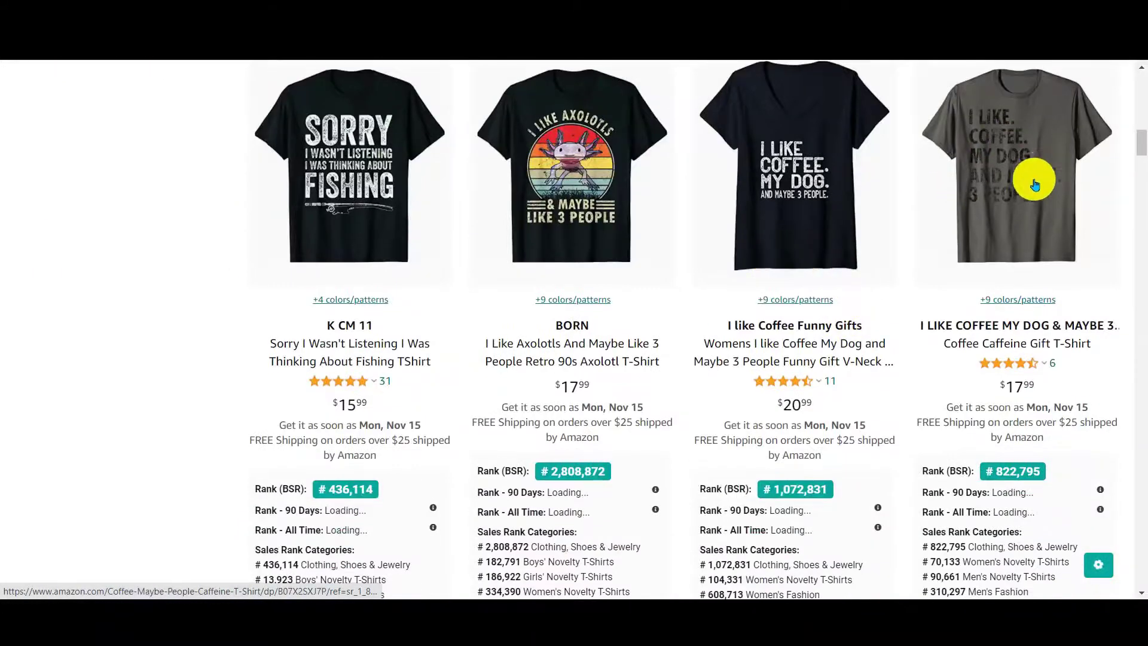
scroll(725, 205, down, 3)
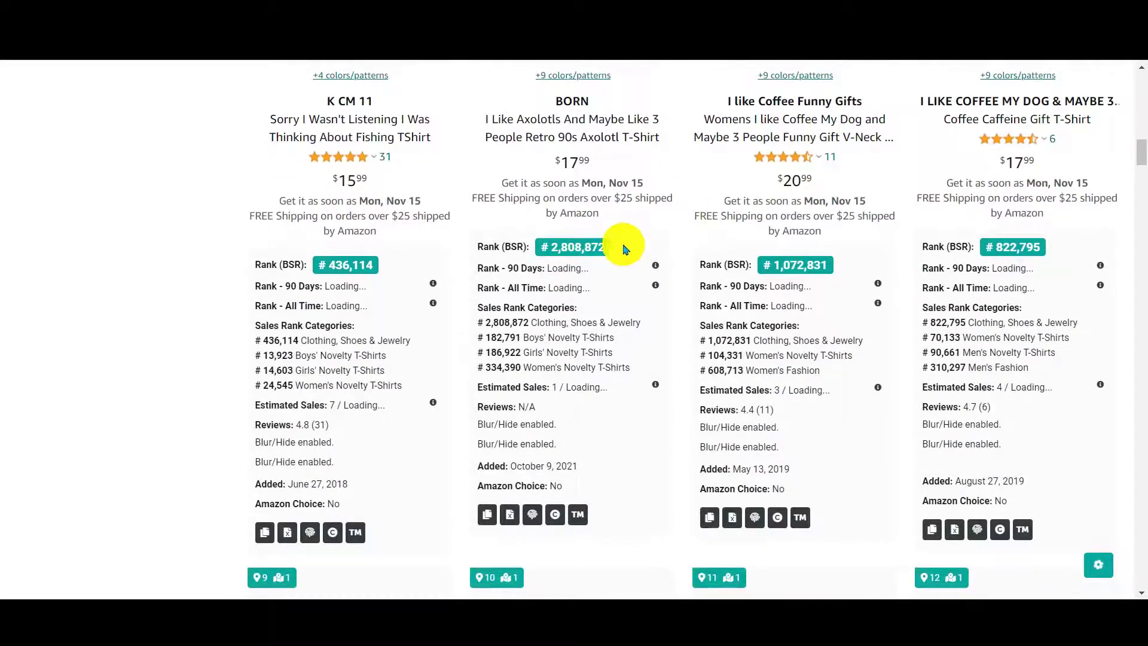
Compare the gaming, anime, hunting and board game T-shirts further down, and return to the results summary.
scroll(598, 269, down, 5)
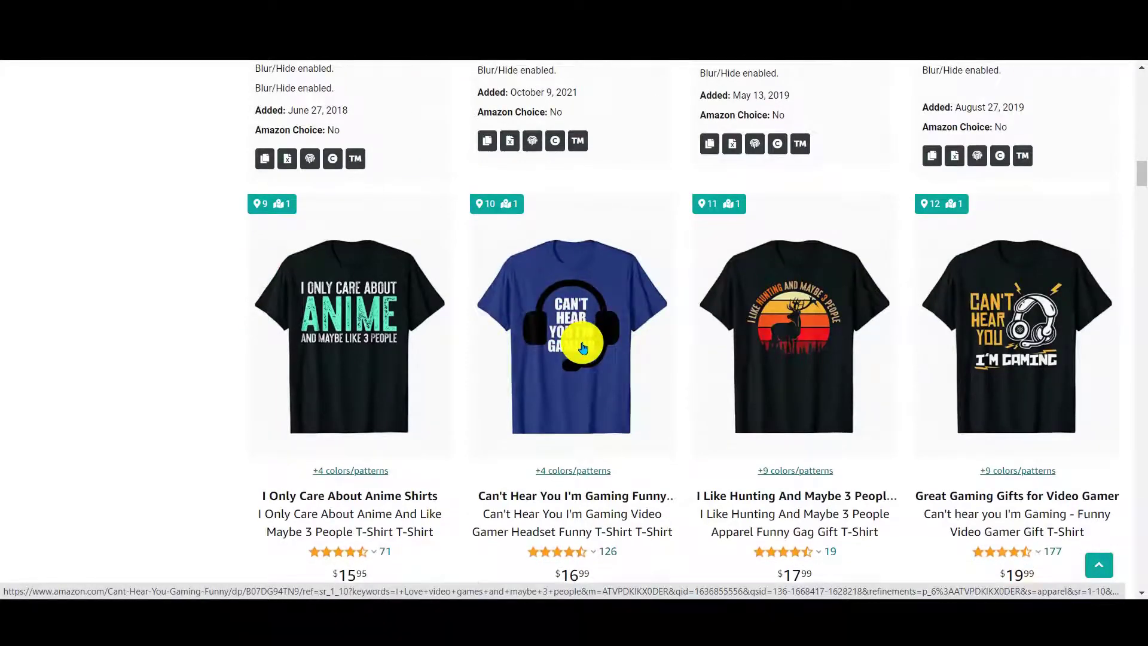
scroll(583, 347, down, 1)
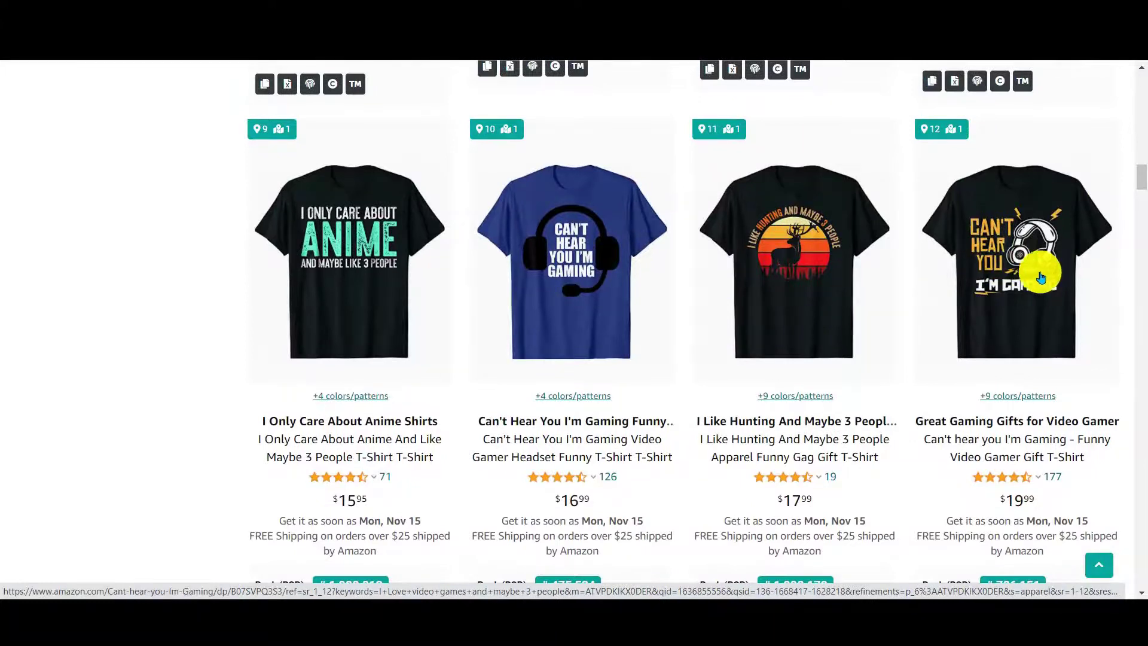
scroll(994, 285, down, 8)
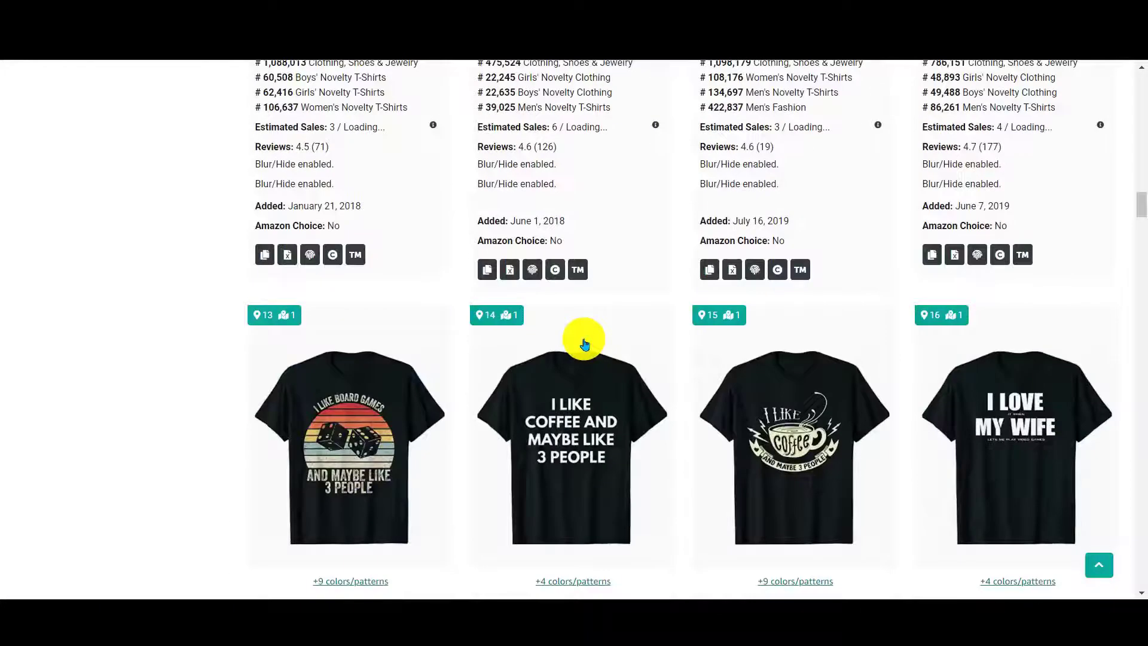
scroll(547, 342, down, 1)
scroll(586, 351, up, 4)
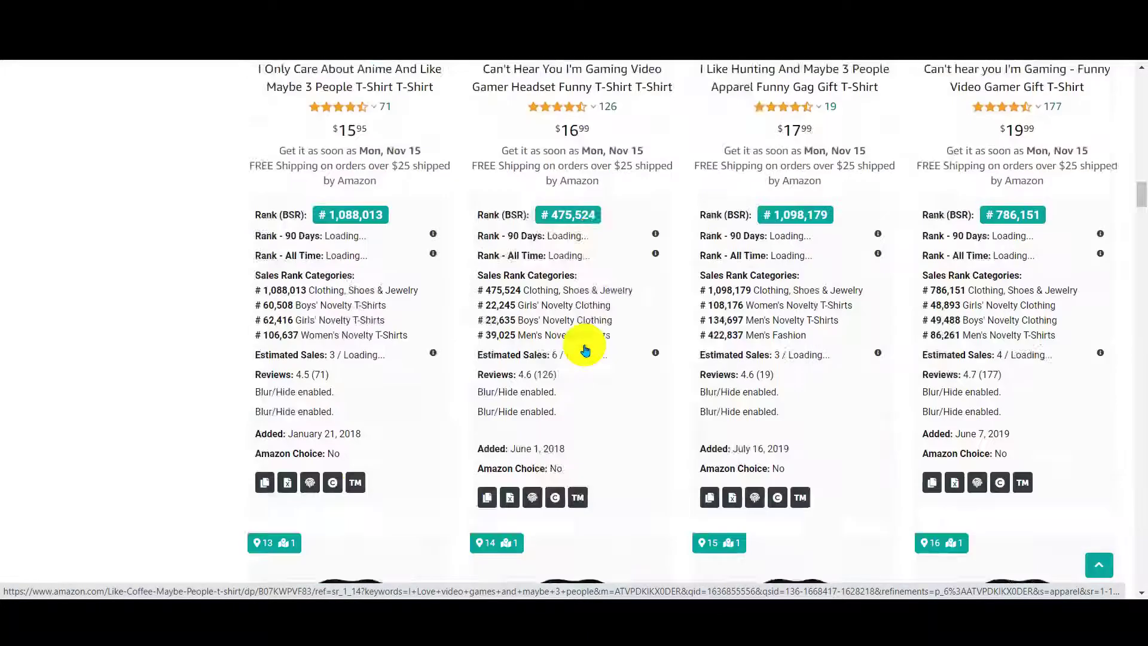
scroll(585, 351, up, 4)
scroll(755, 307, down, 7)
drag(1141, 174, 1141, 75)
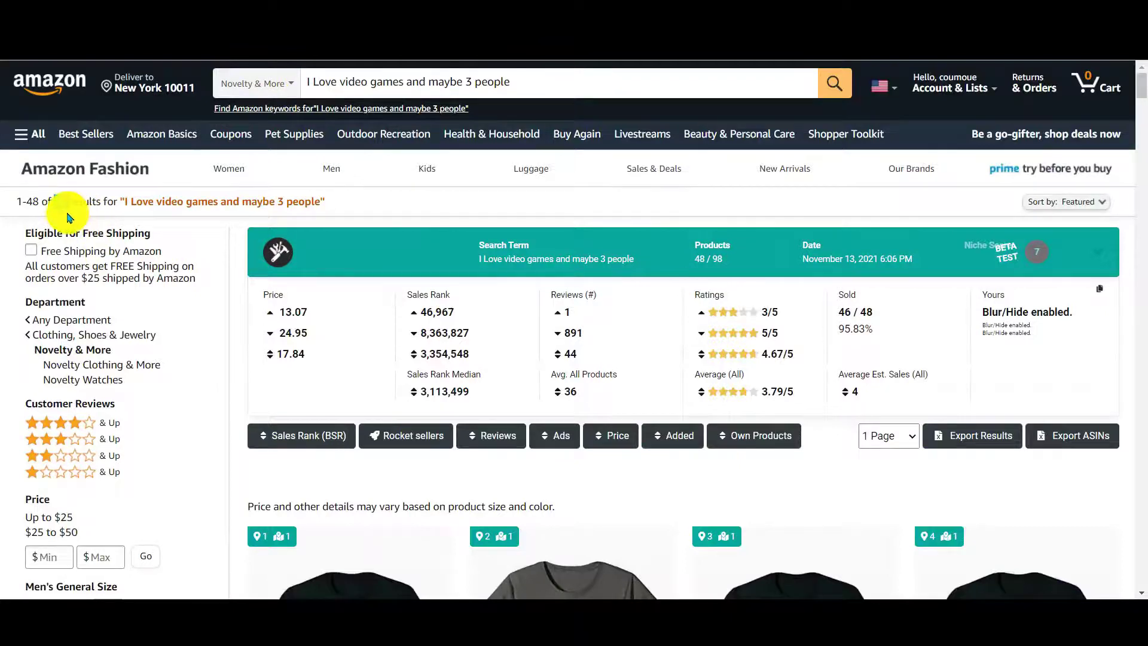
Open results page 3 and examine its French bulldog video games T-shirts and the page's summary figures.
drag(1142, 84, 1143, 540)
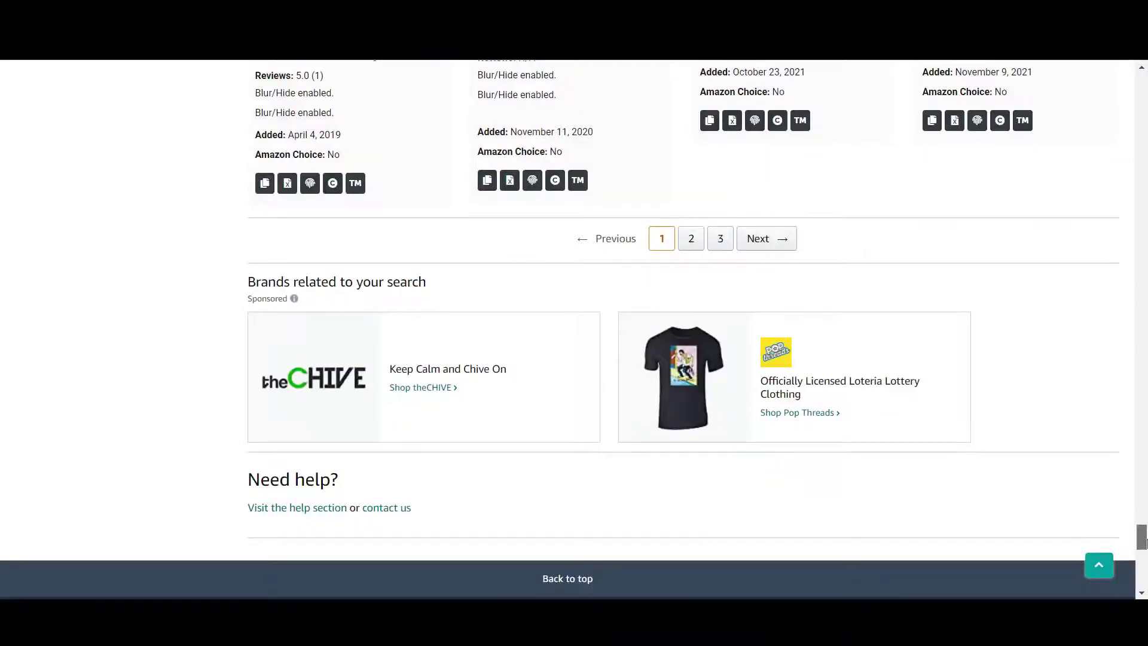
click(719, 239)
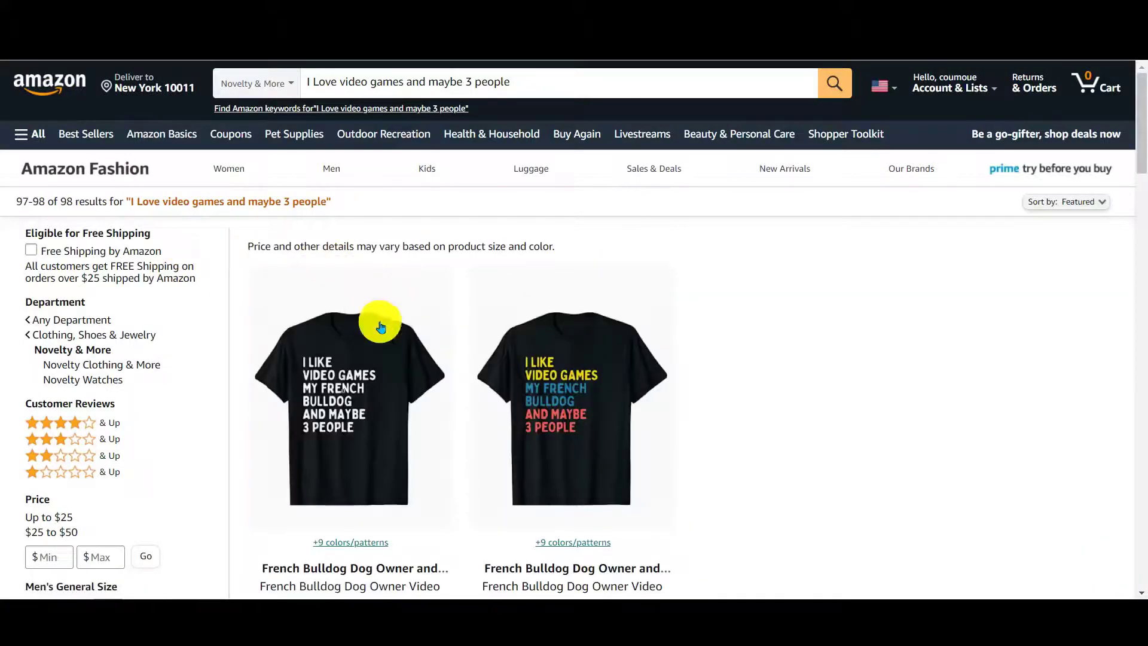
scroll(534, 393, down, 5)
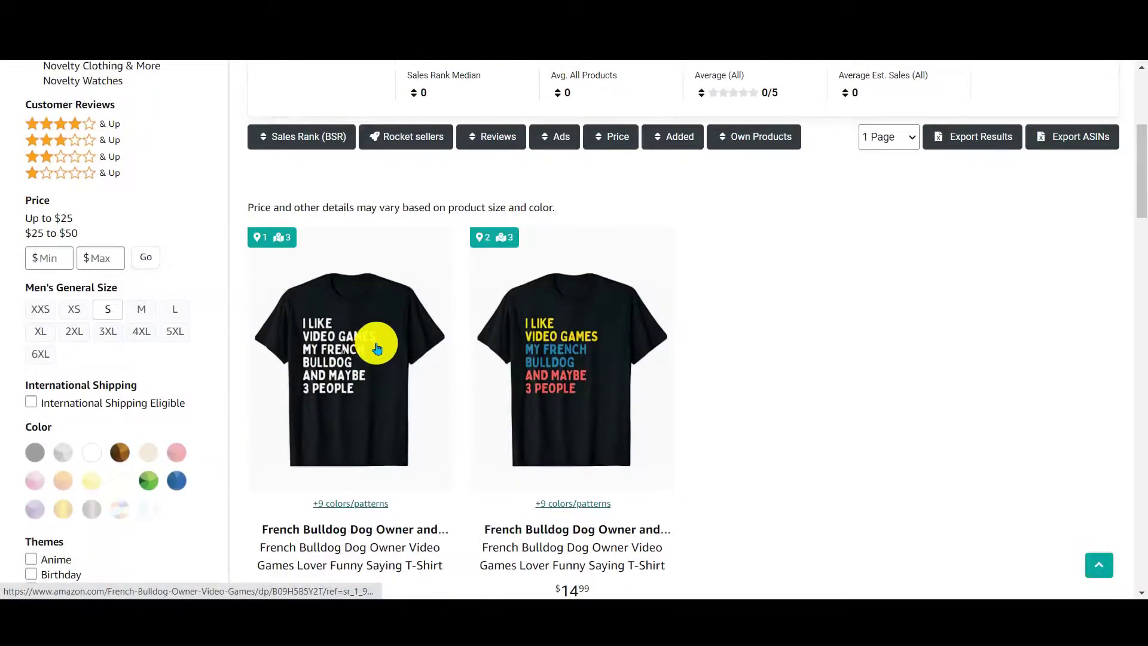
scroll(374, 388, up, 3)
scroll(374, 388, up, 3)
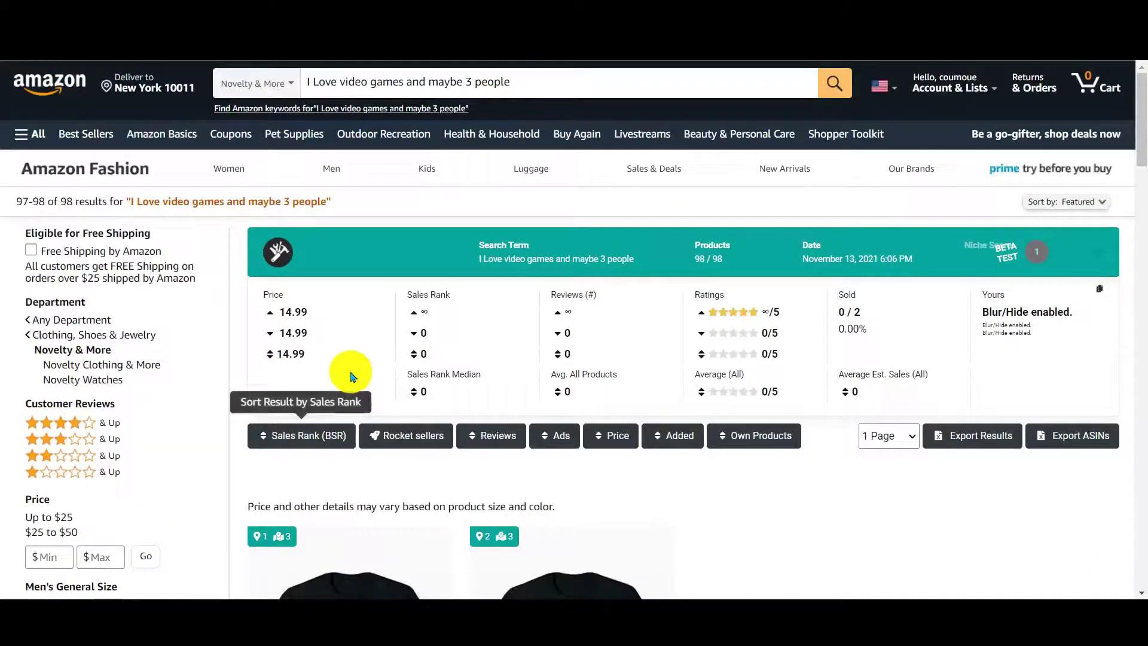
mouse_move(520, 82)
mouse_down()
mouse_move(359, 77)
mouse_move(525, 79)
mouse_move(361, 83)
mouse_move(514, 82)
mouse_up()
click(522, 82)
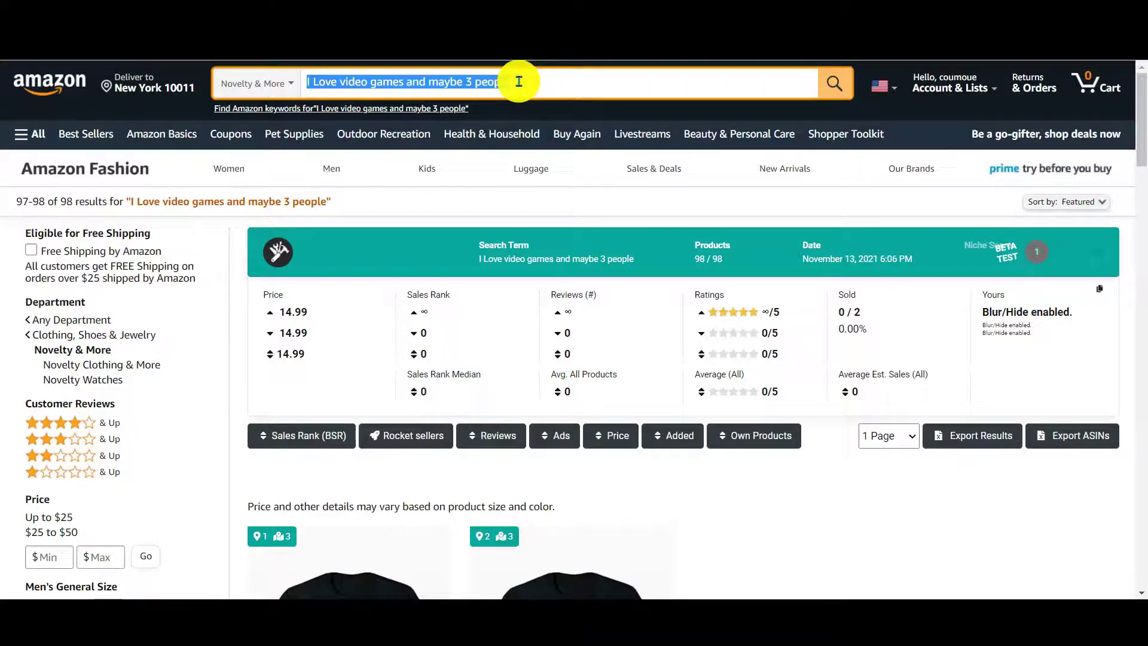
click(382, 82)
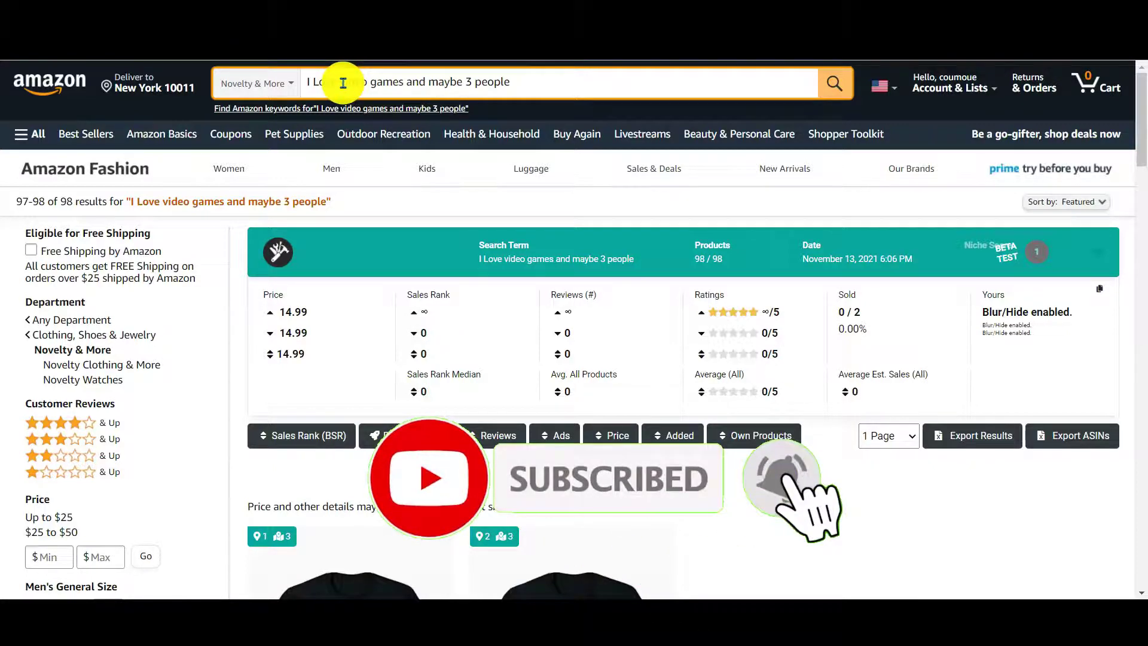
Switch to the PowerPoint slide and highlight the question "Who is this design for?" in yellow.
click(389, 598)
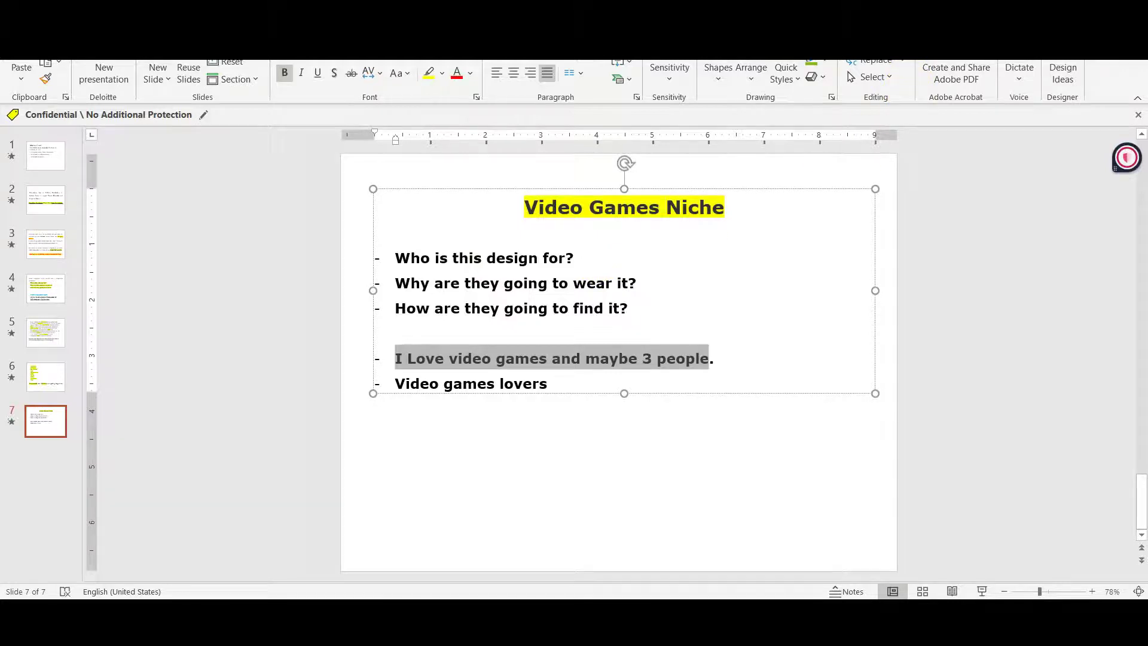
click(571, 261)
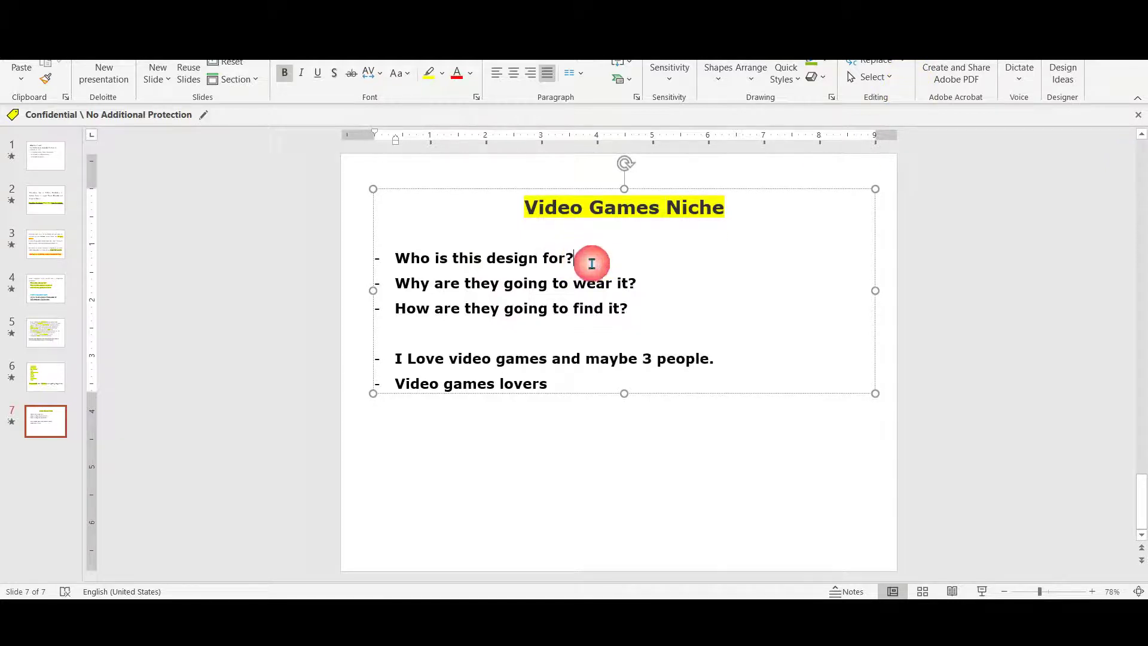
drag(577, 258, 415, 258)
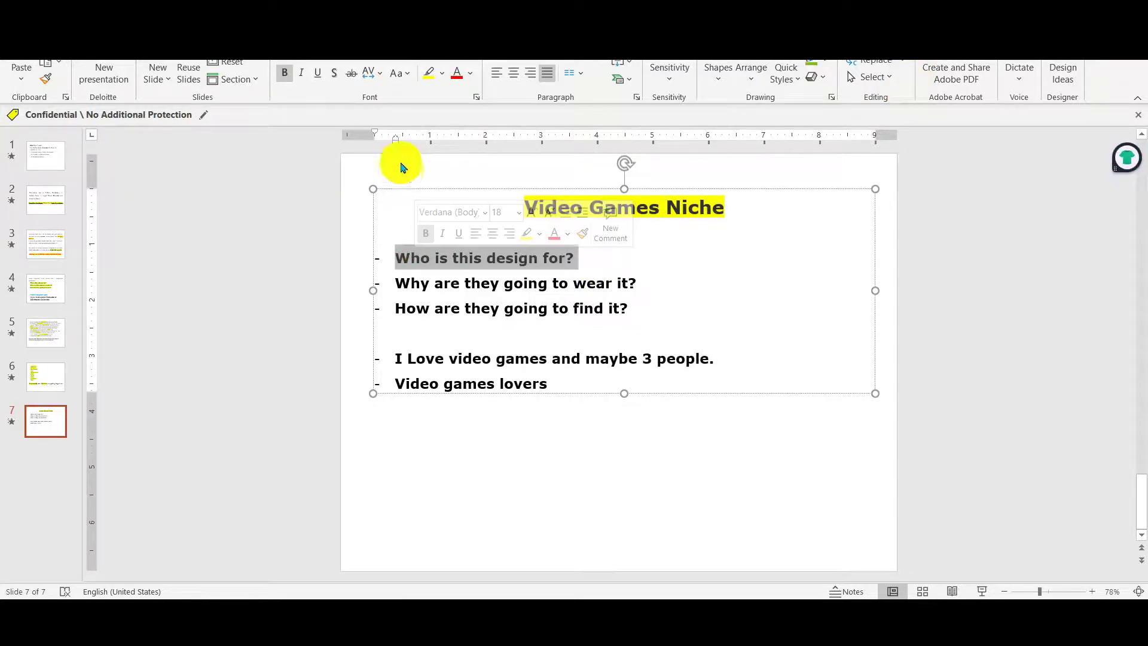
click(428, 74)
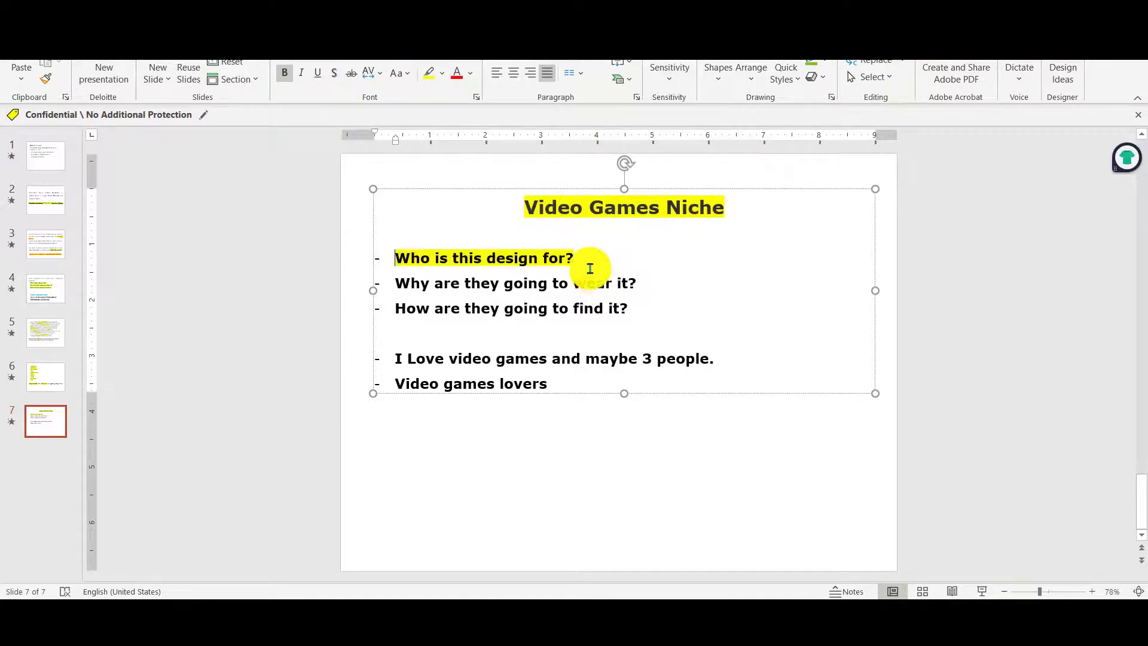
Add the indented sub-bullets "Video games lovers" and "Video games players" under "Who is this design for?".
key(Return)
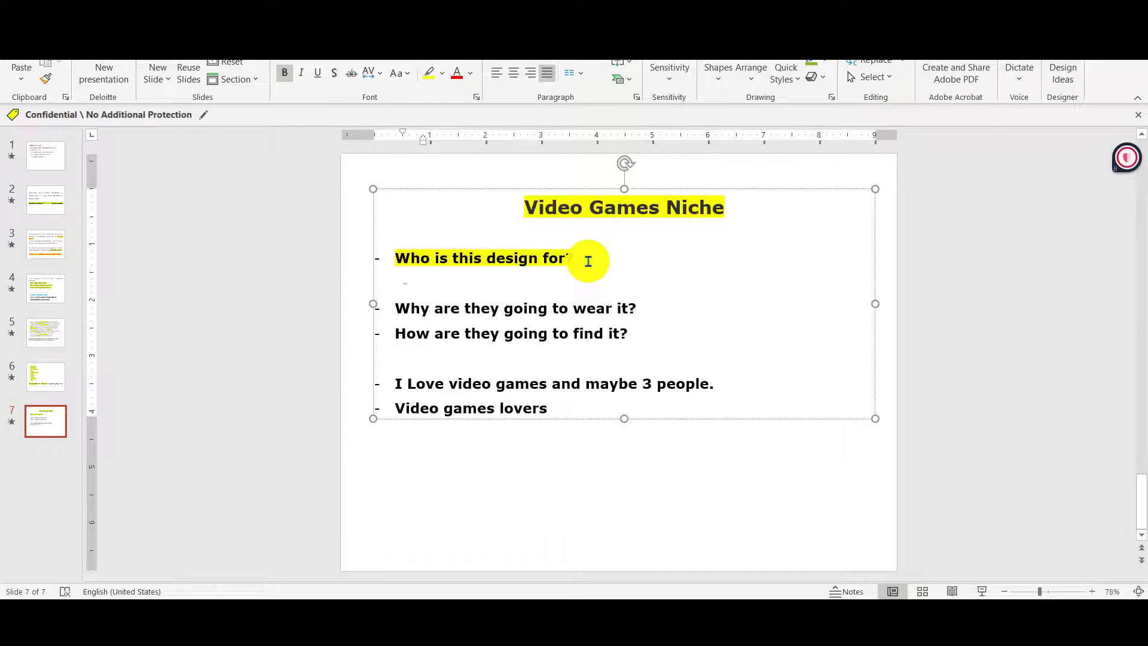
text(video )
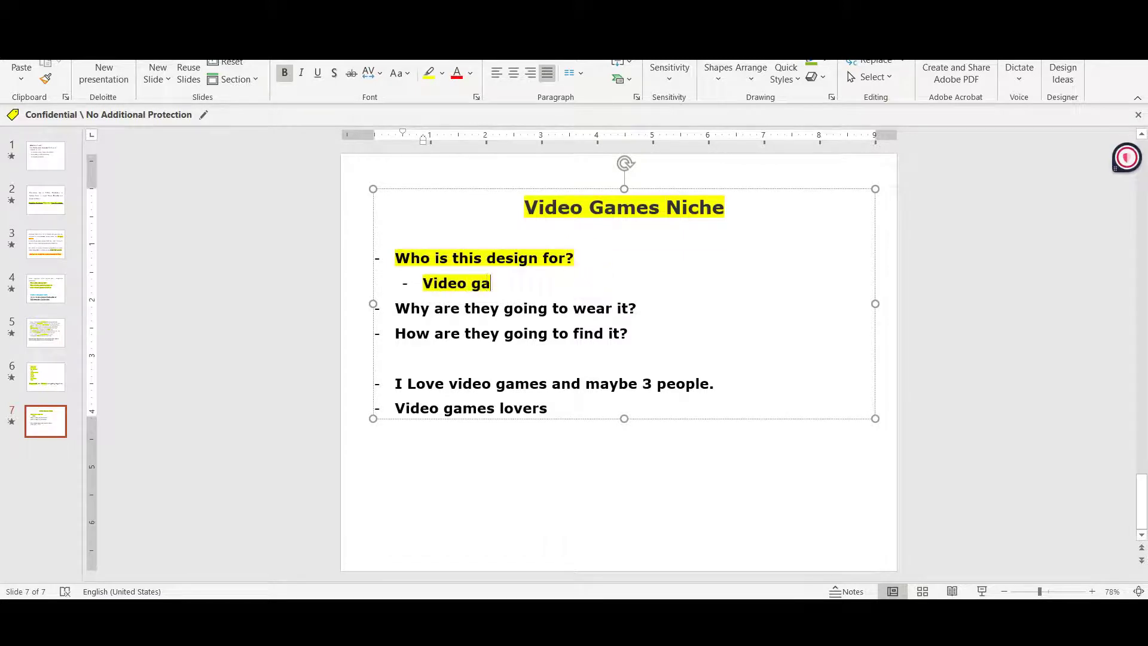
text(games lovers)
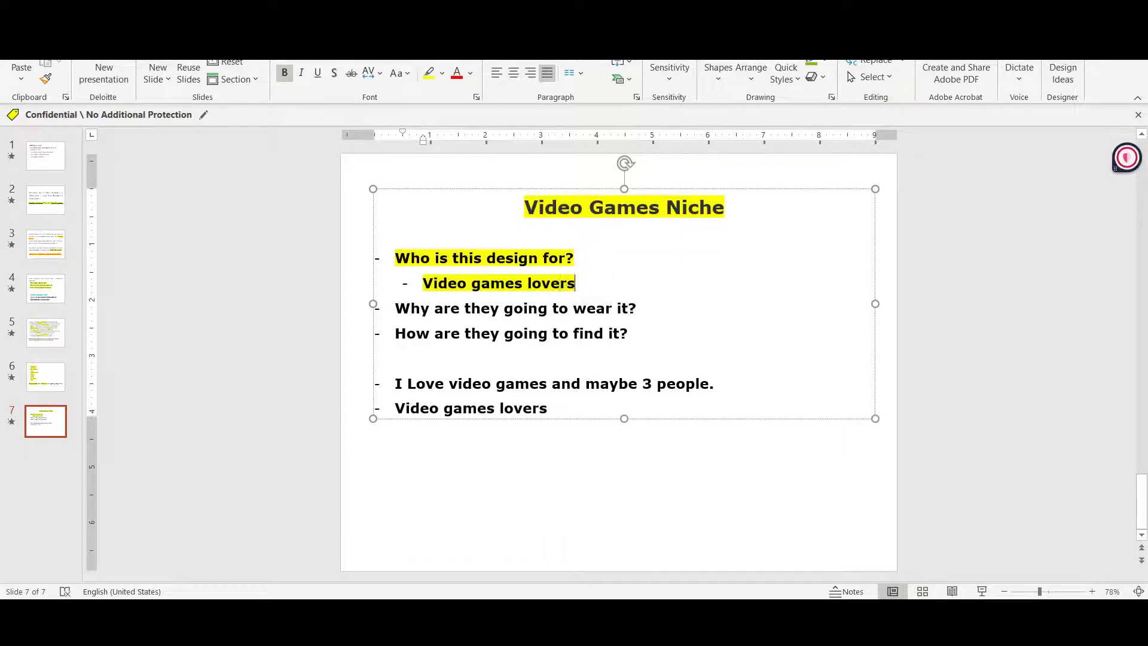
key(Return)
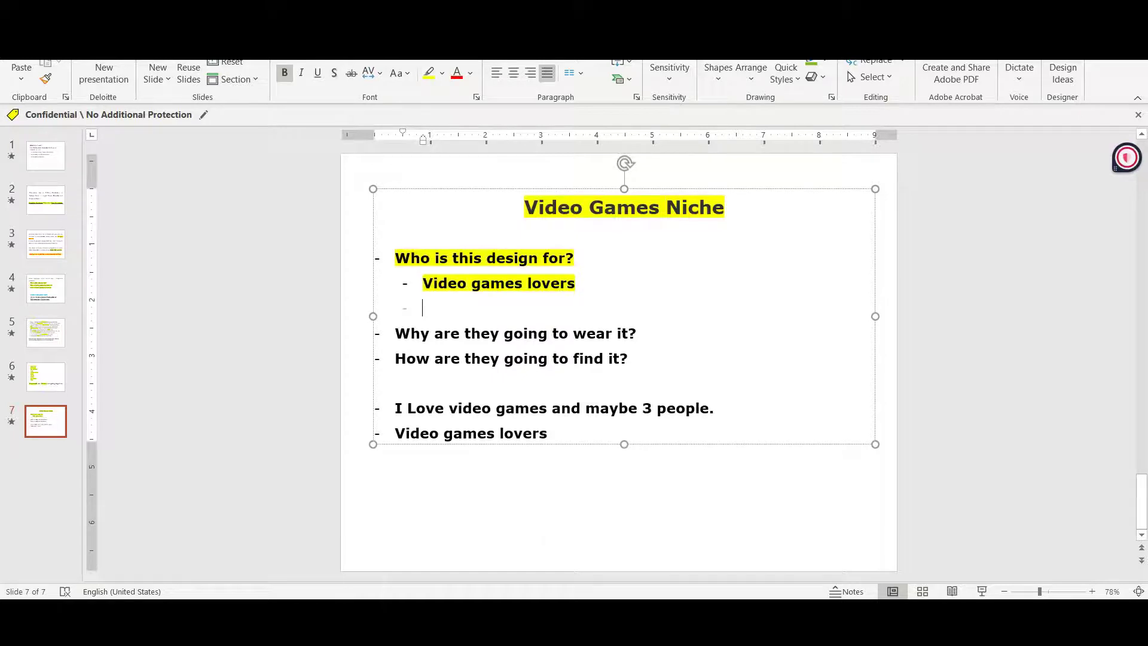
text(video)
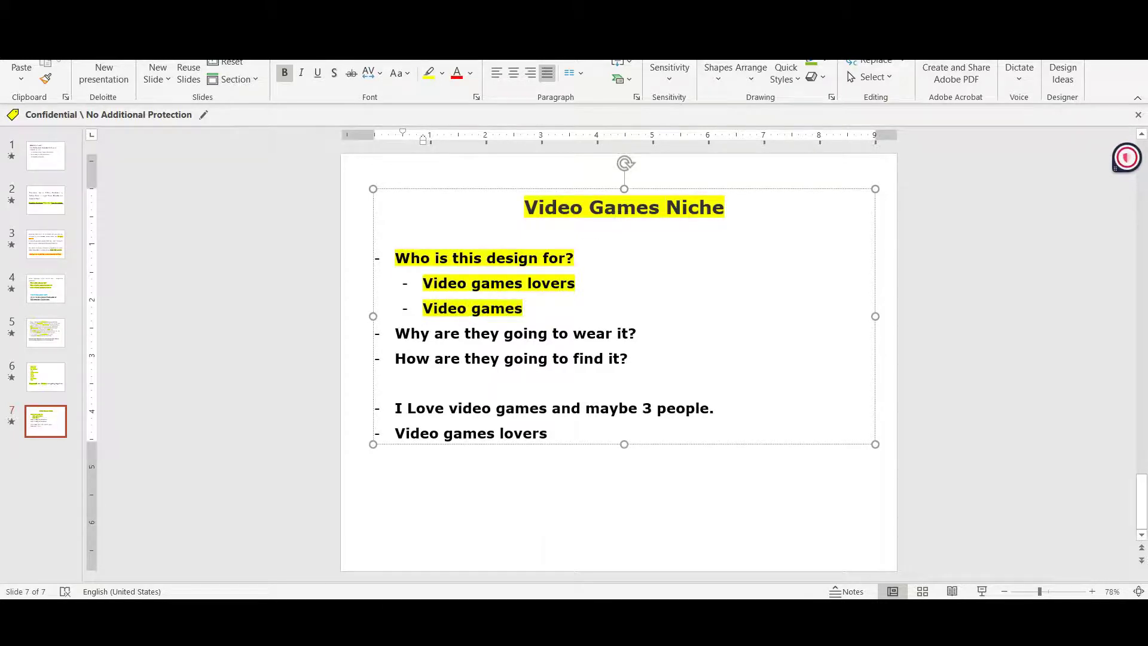
Add the sub-bullets "Video games fanatics" and "Video games fan" below "Video games players".
key(Return)
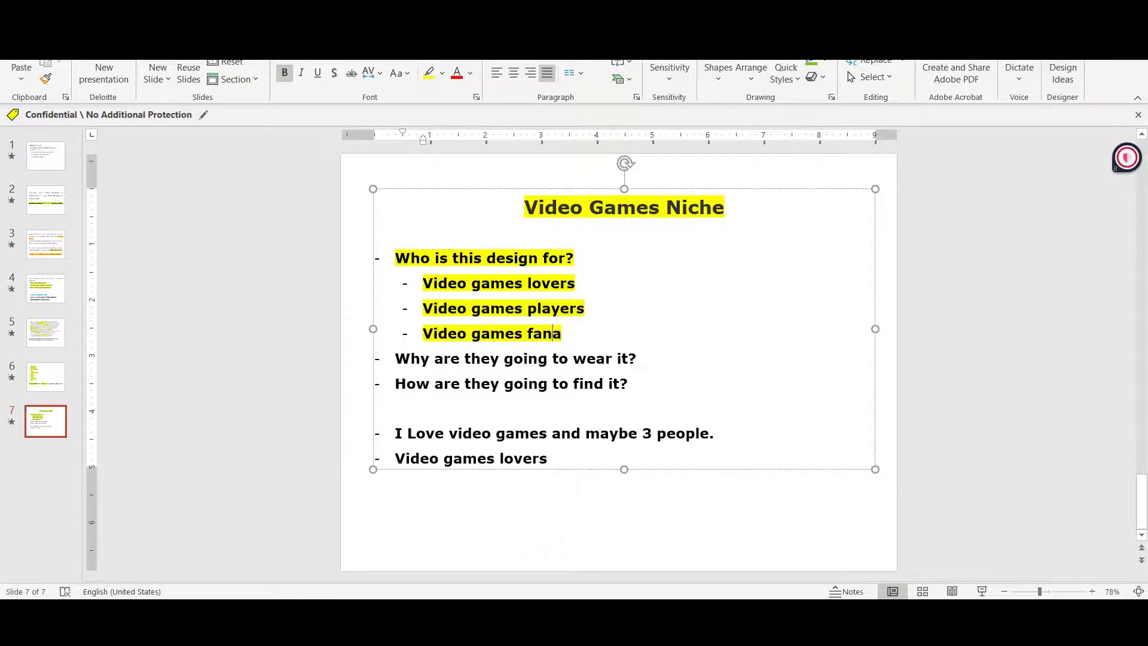
text(Video games fanatics)
key(Return)
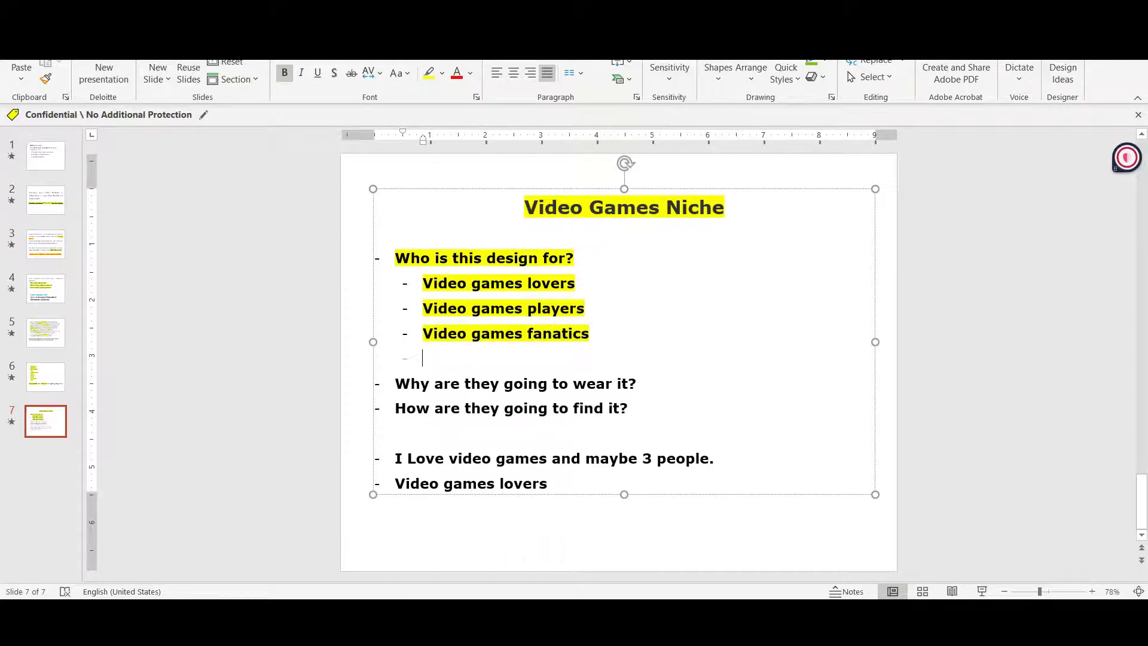
text(Video games)
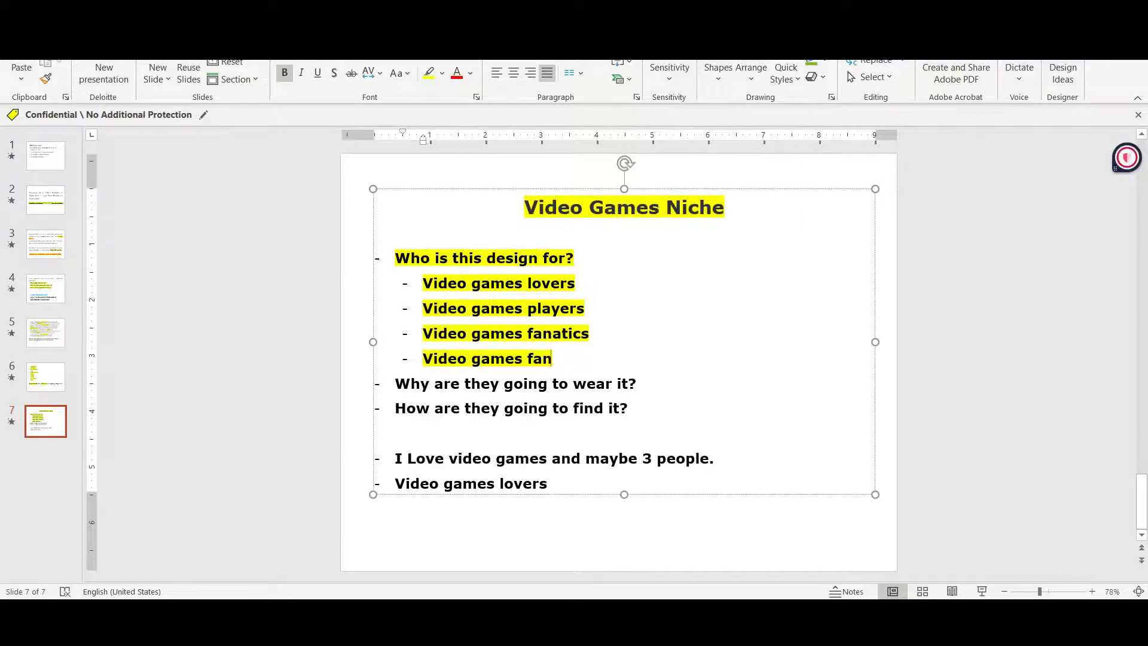
Start a new empty sub-bullet below "Video games fan" and switch to the Google results for "lovers synonym".
text( fan)
key(Return)
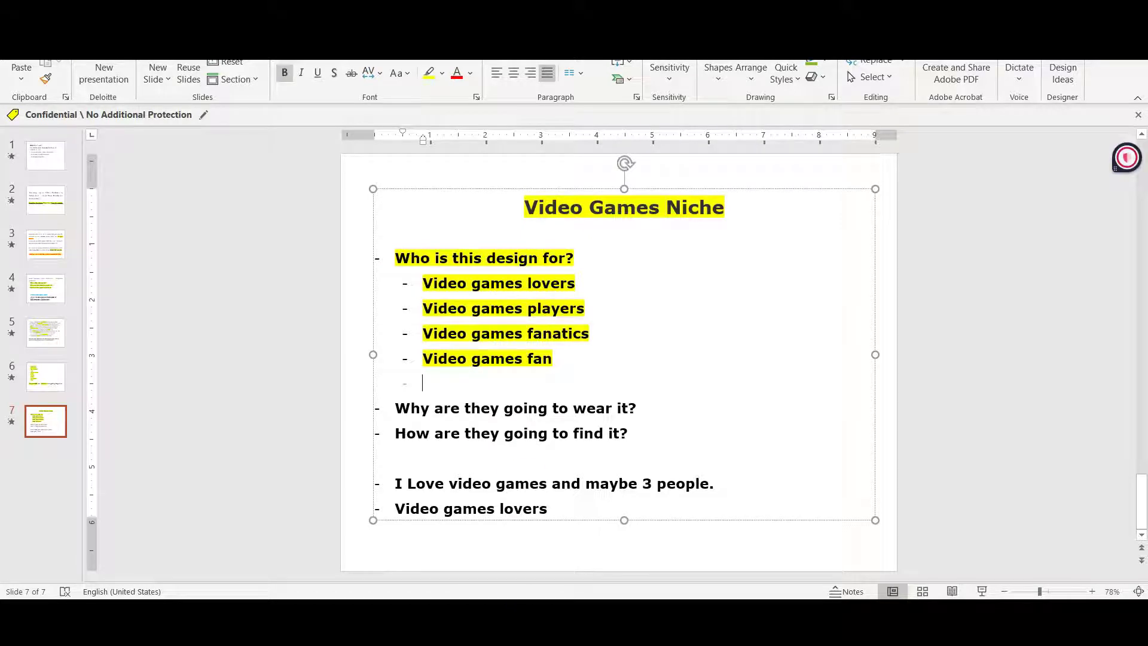
click(501, 621)
scroll(329, 287, up, 1)
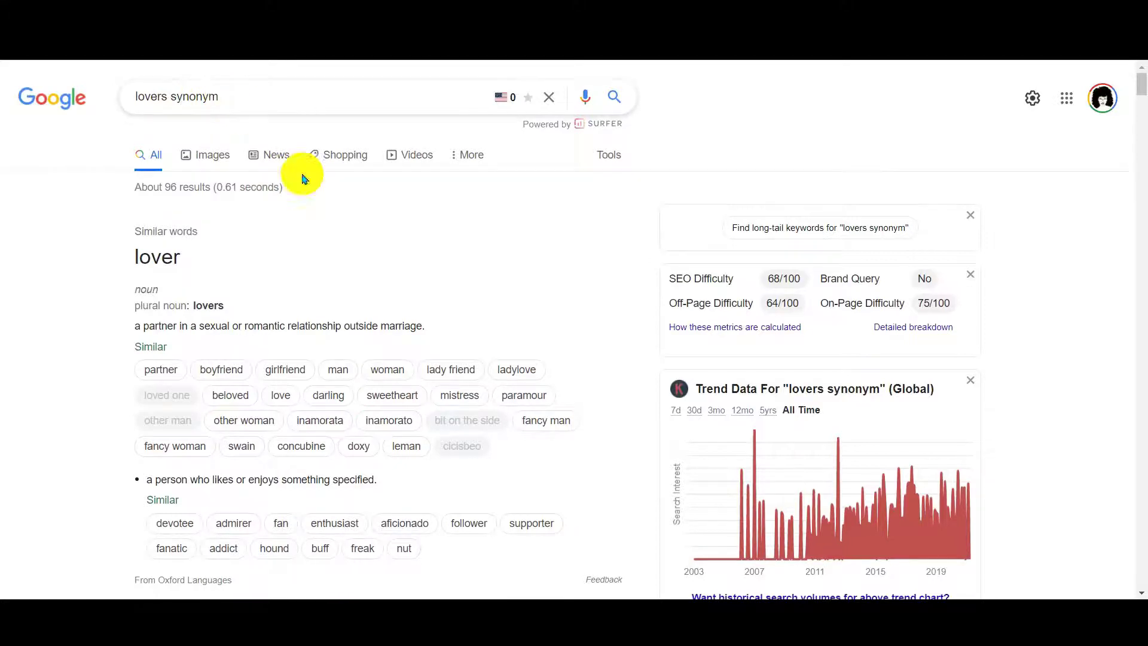
scroll(112, 316, down, 1)
scroll(112, 317, down, 1)
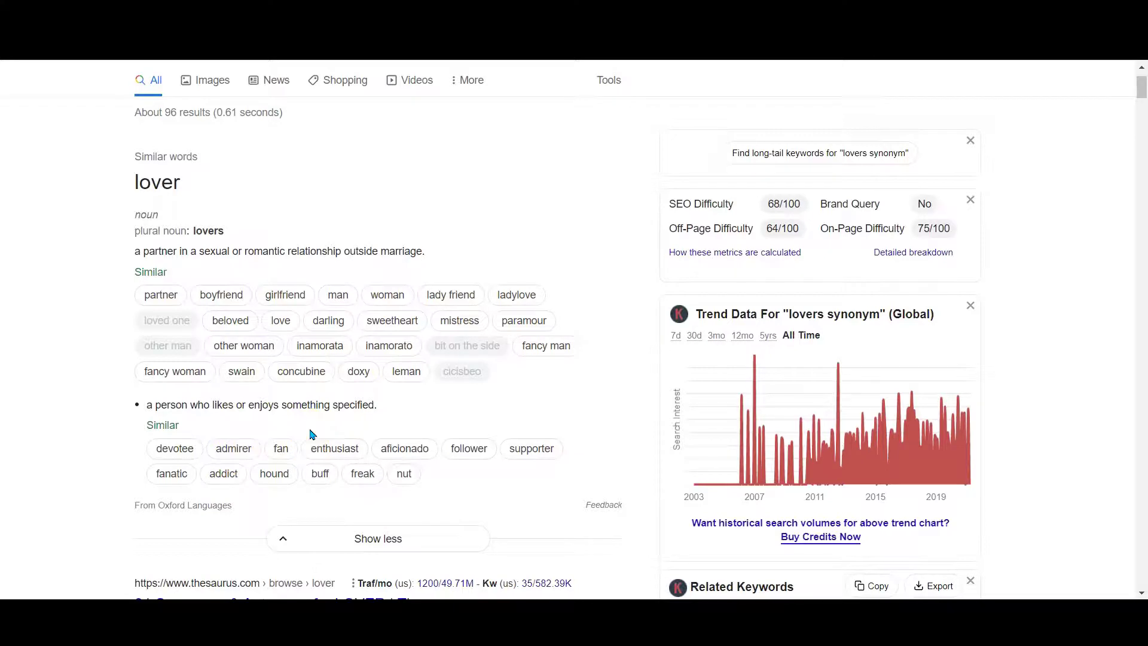
Copy the synonyms from "devotee" to "nut" under lover's second definition and paste them below "Video games fan" on the PowerPoint slide.
mouse_move(345, 432)
mouse_down()
mouse_move(368, 455)
mouse_move(350, 443)
mouse_up()
click(359, 449)
click(325, 441)
drag(365, 421, 345, 466)
right_click(178, 448)
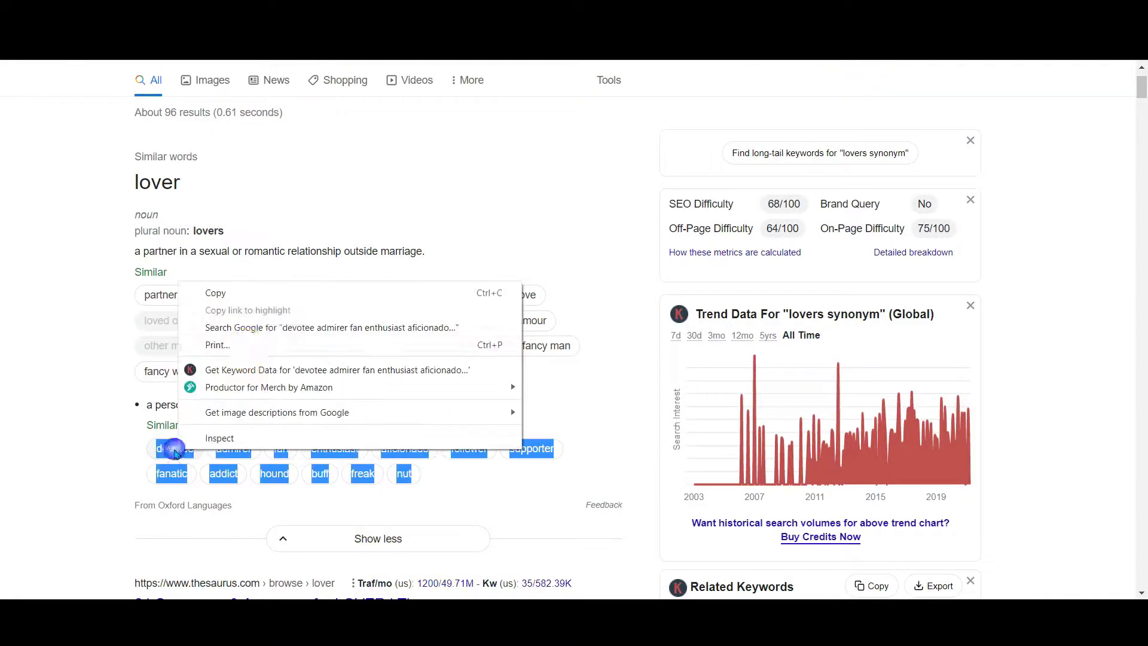
click(251, 293)
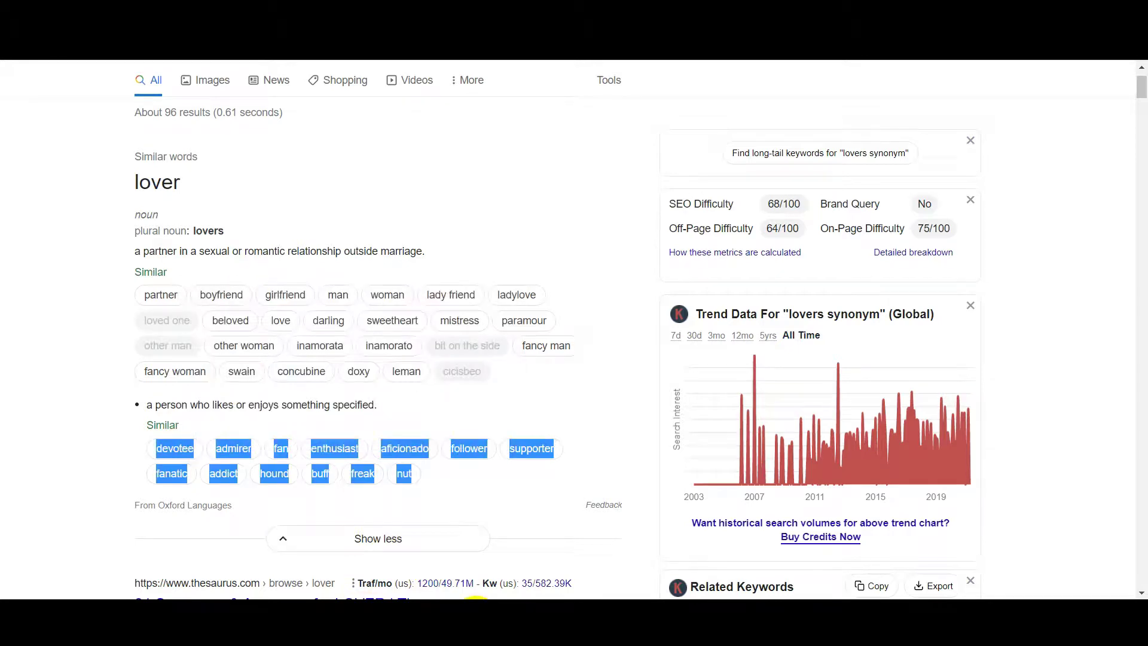
key(alt+Tab)
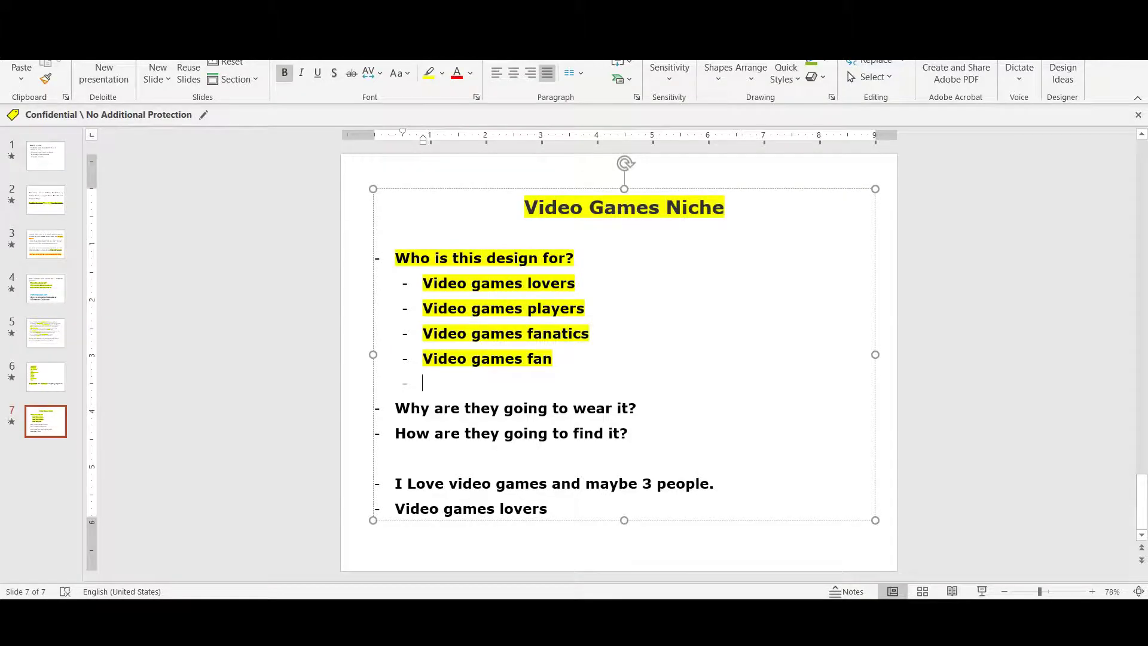
key(ctrl+v)
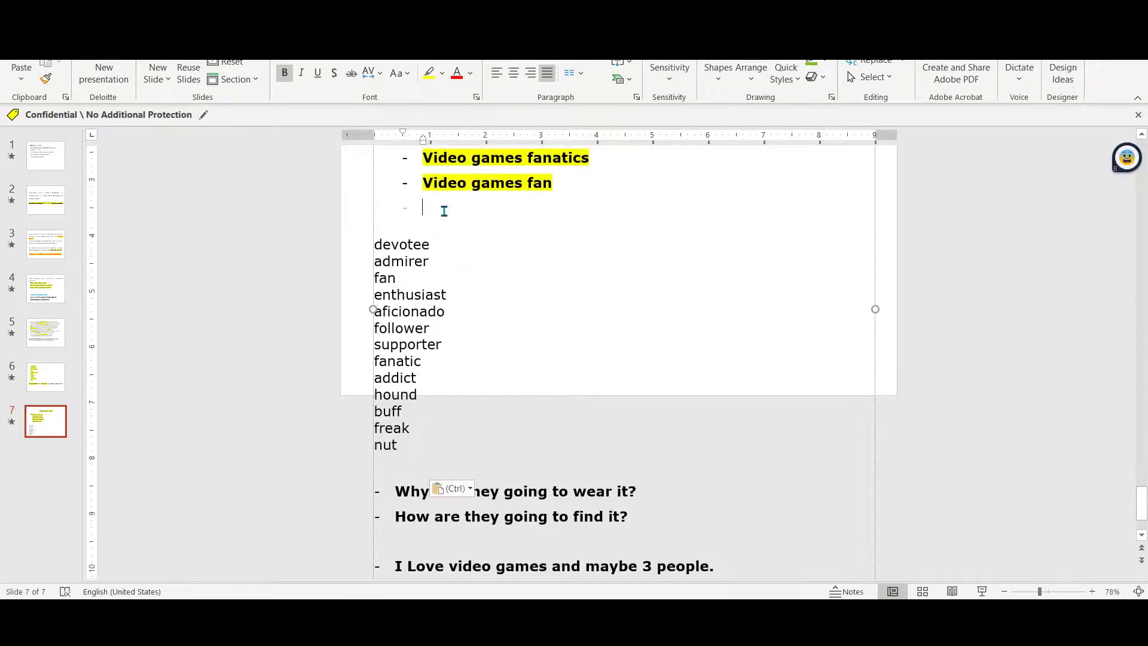
Add the sub-bullet "Video games enthusiast" below "Video games fan", reusing the copied words "Video games".
drag(424, 182, 513, 190)
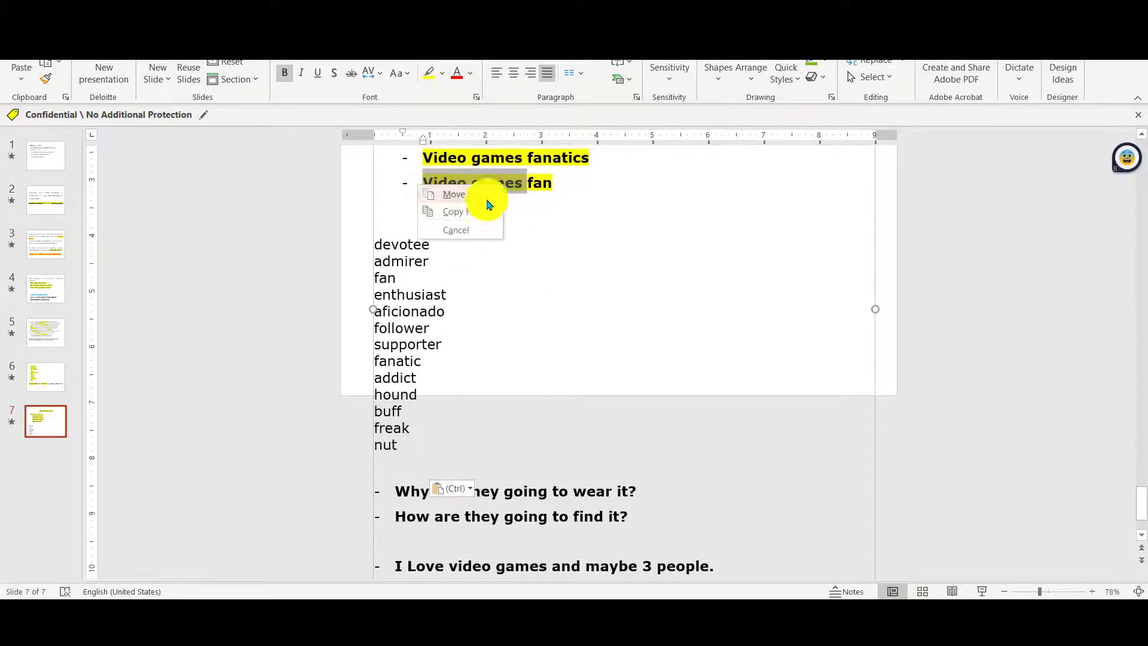
click(513, 185)
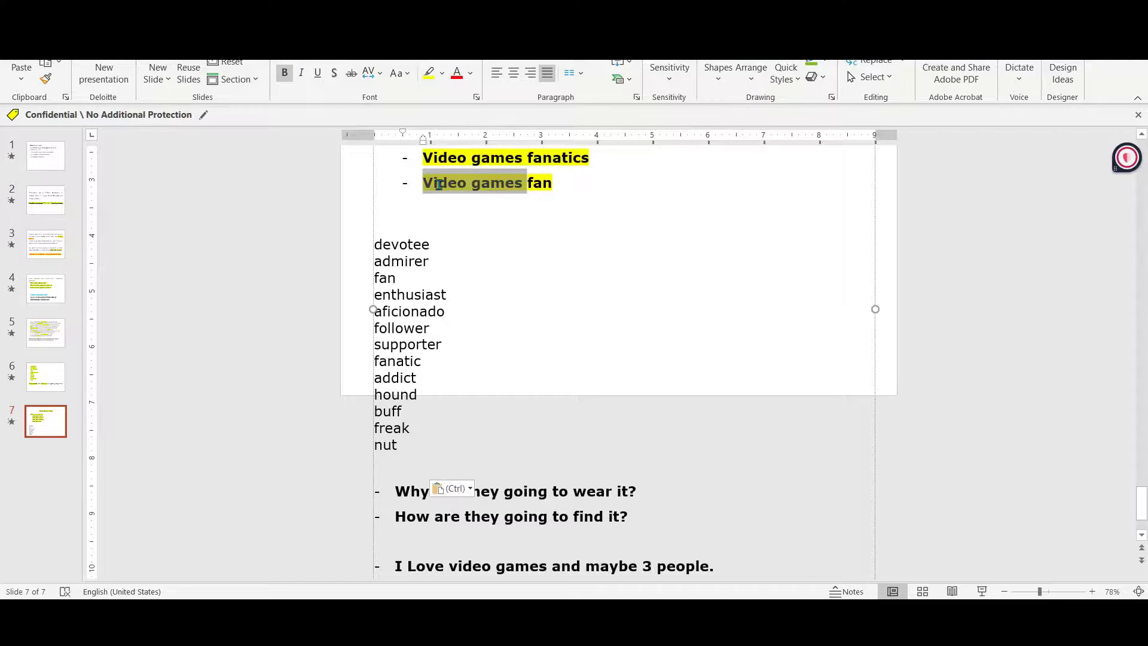
drag(425, 184, 525, 189)
key(ctrl+c)
click(586, 184)
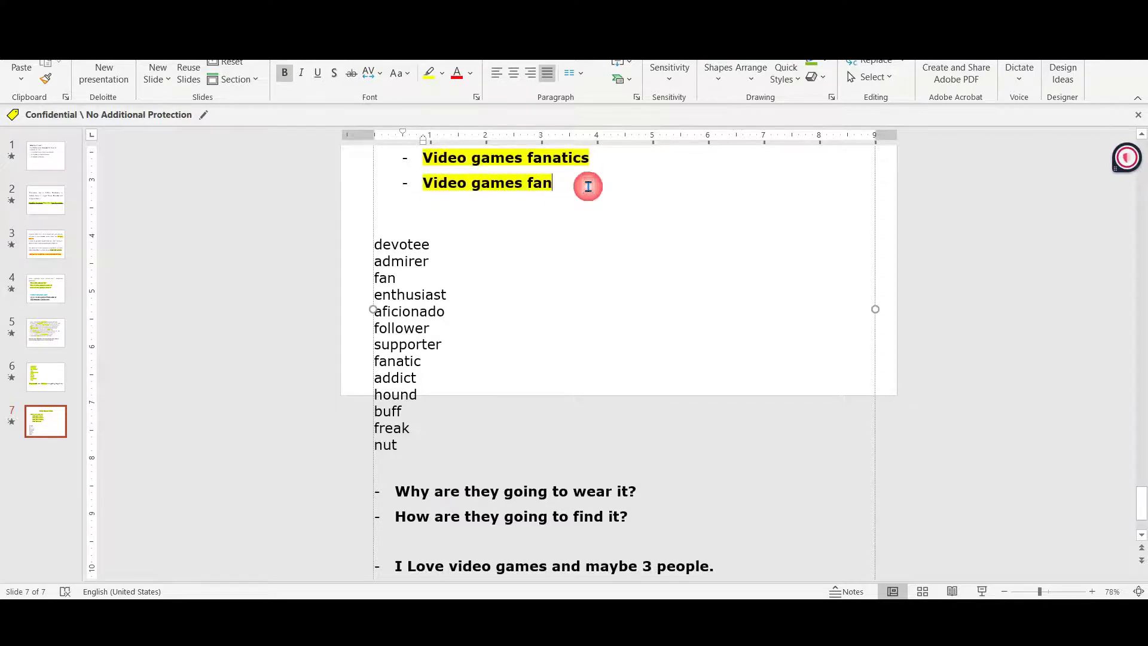
key(Return)
key(ctrl+v)
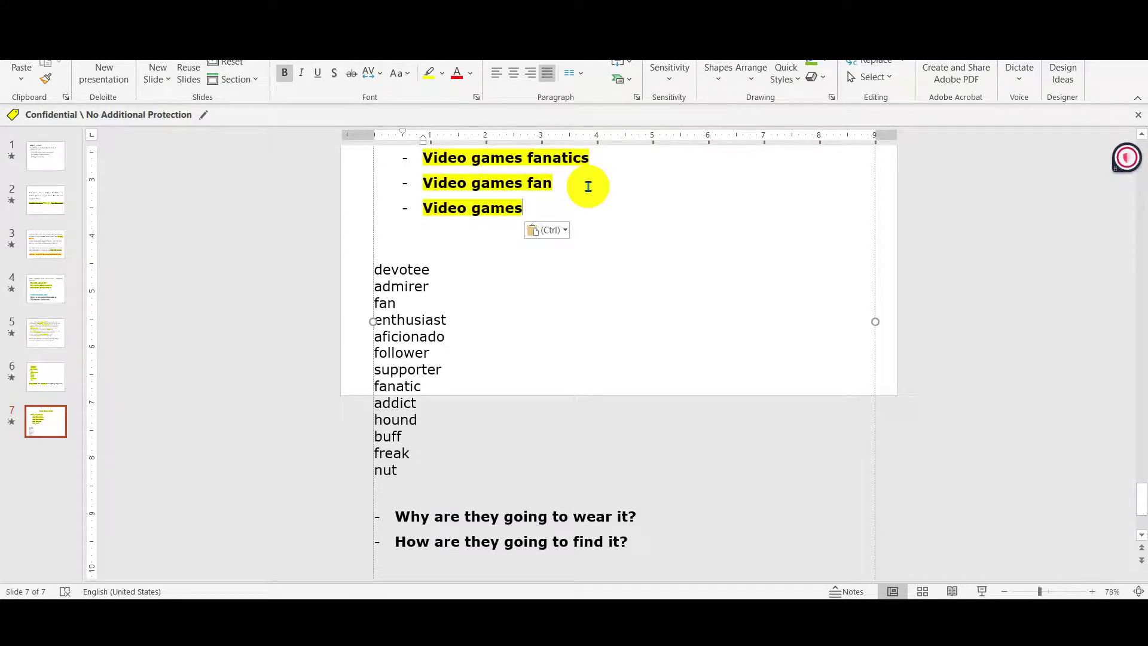
text(enthusiat)
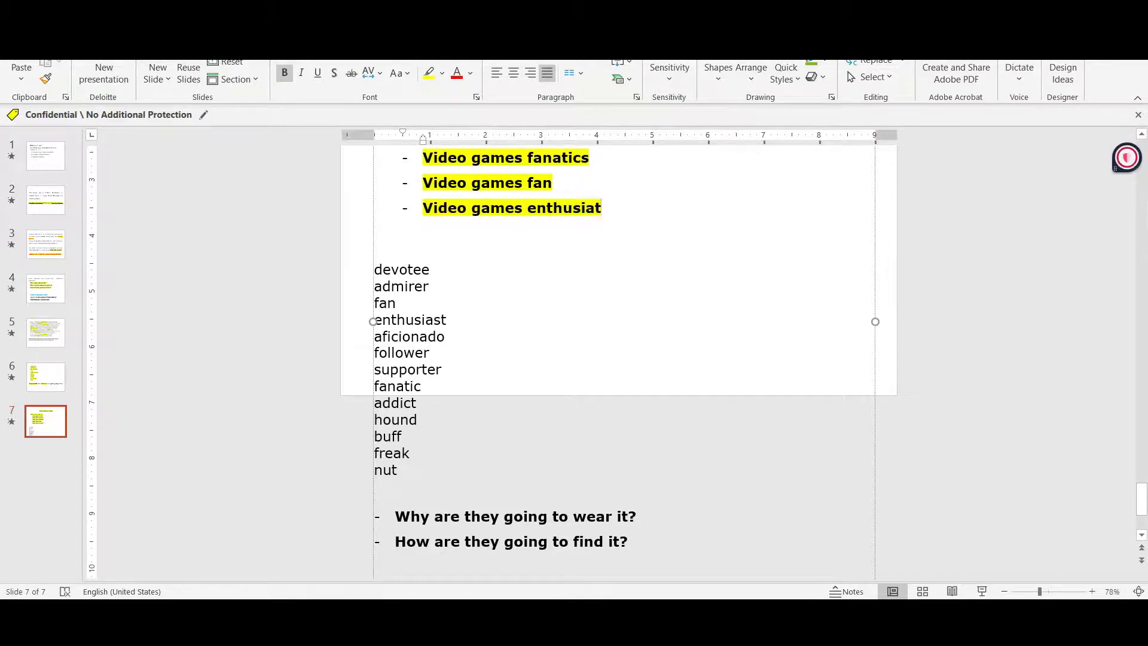
key(BackSpace)
text(st)
Add the sub-bullet "Video games addict" below "Video games enthusiast" and delete the pasted synonym list.
key(Return)
key(ctrl+v)
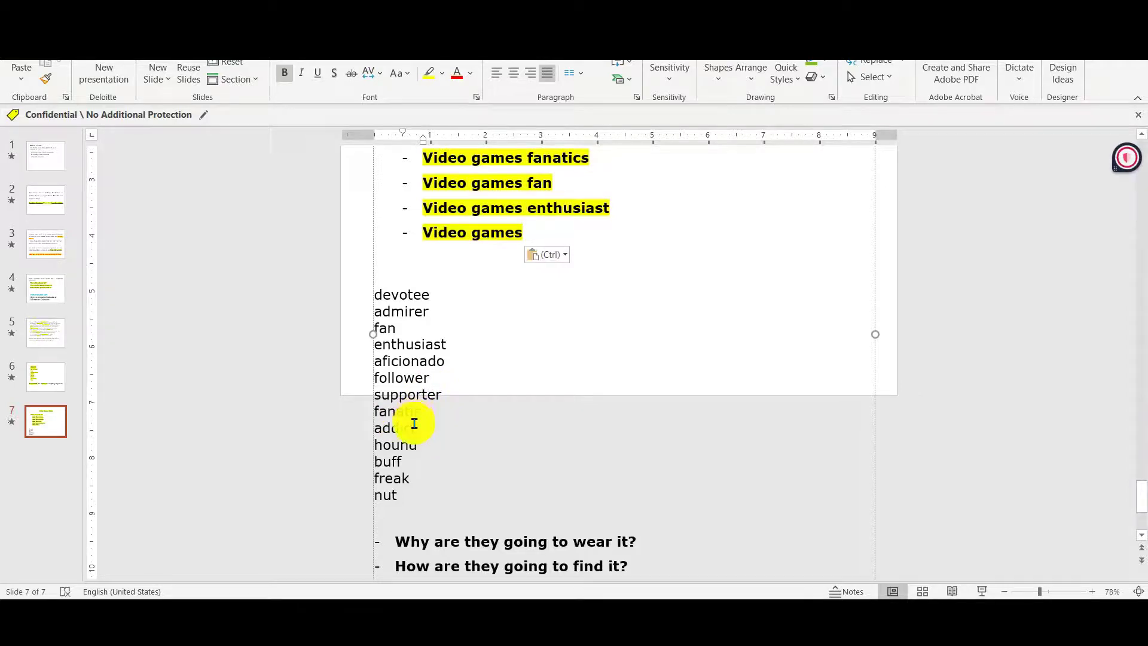
text(a)
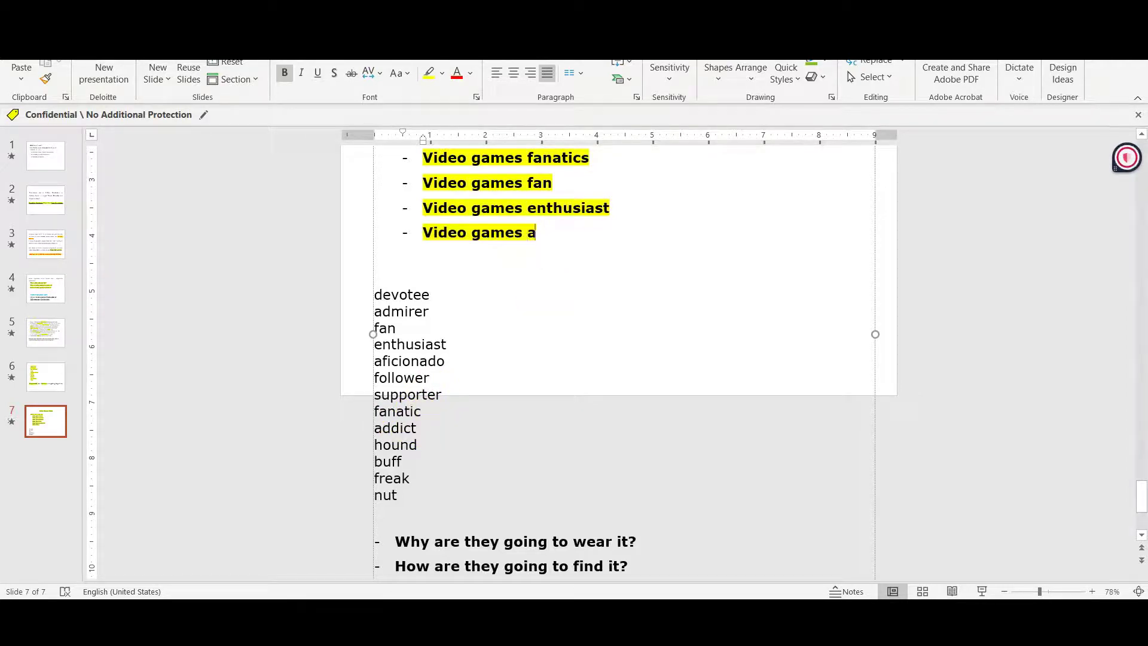
text(ddict)
key(Return)
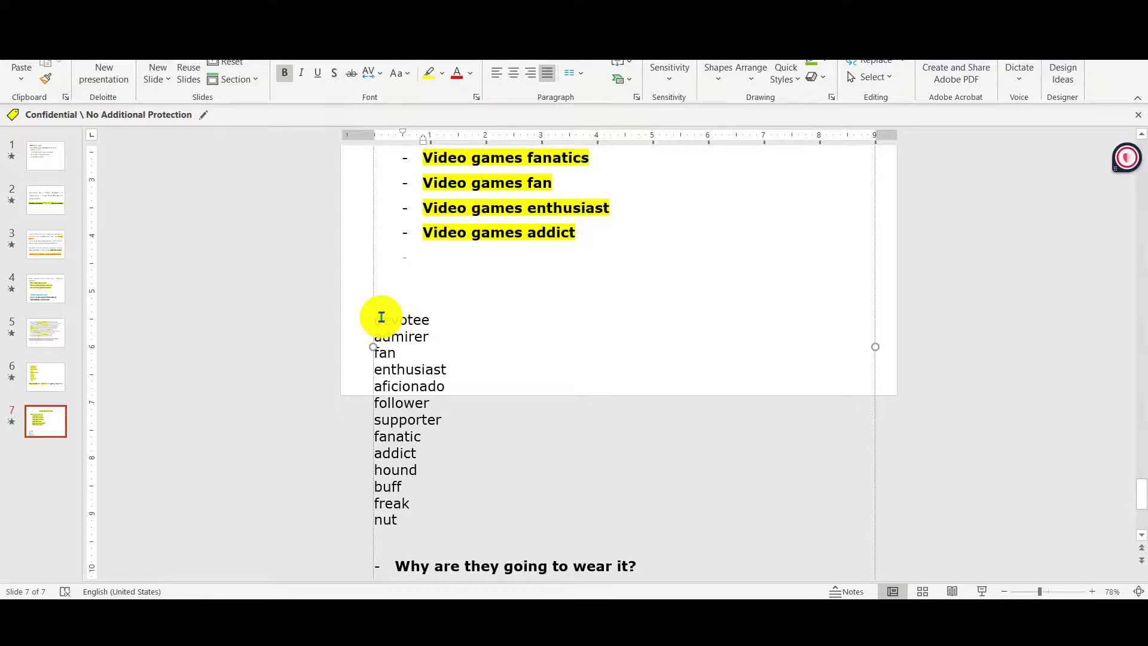
drag(382, 316, 398, 520)
key(Delete)
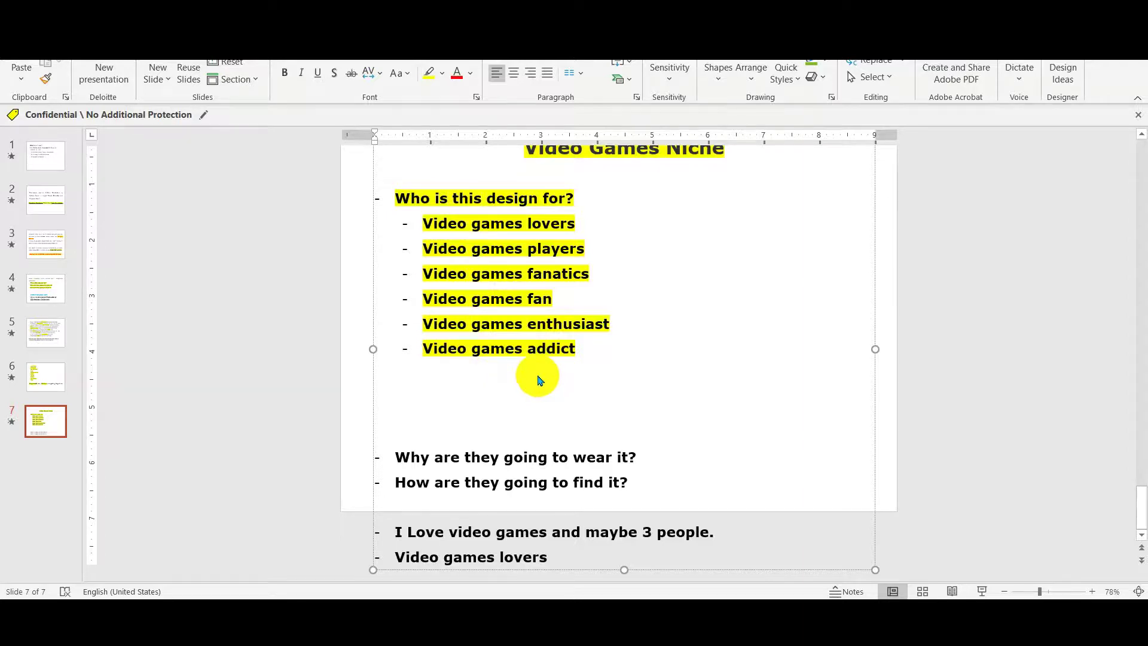
Switch to the Google results for "video game careers list" and examine the career sections of the Murdoch University article.
key(alt+Tab)
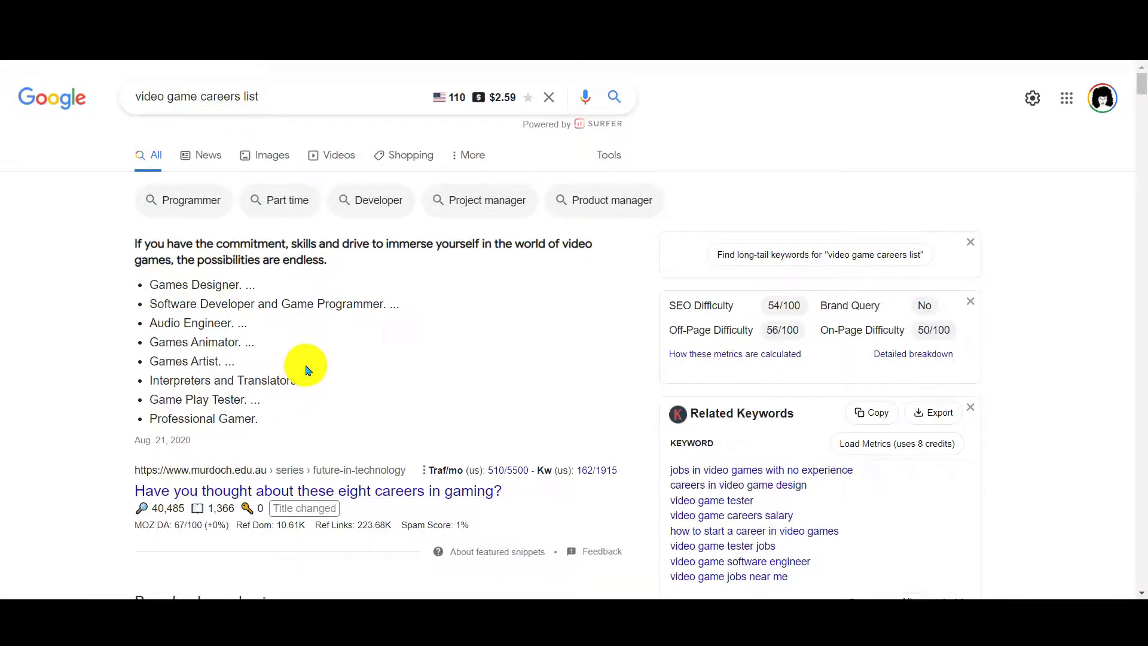
click(427, 349)
scroll(376, 353, down, 8)
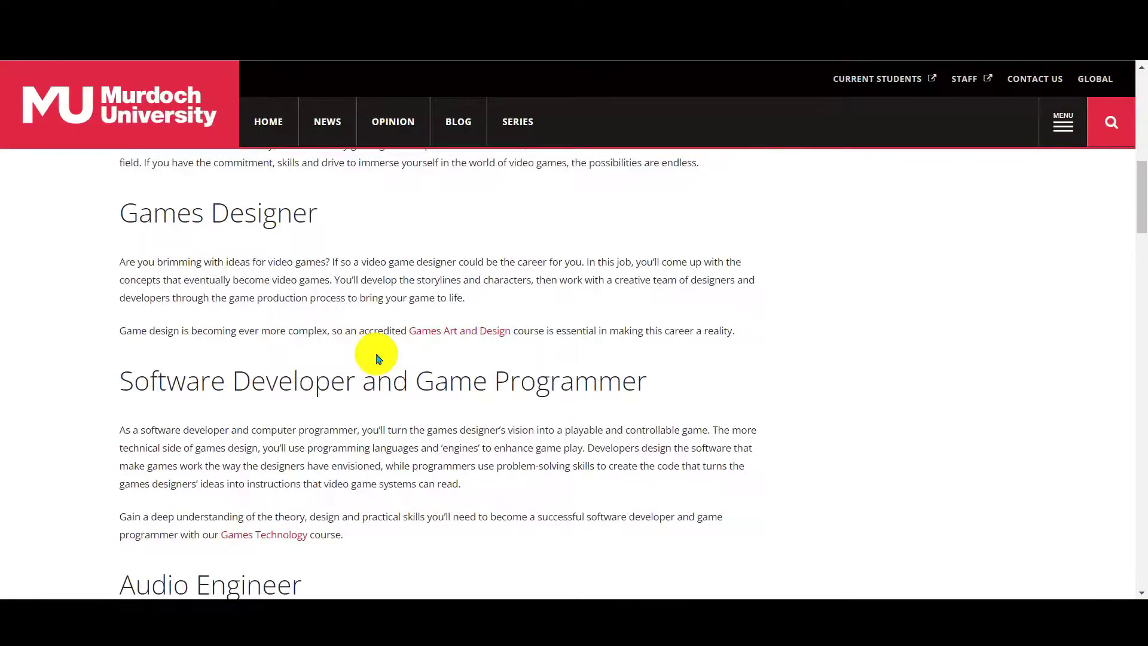
scroll(377, 354, down, 12)
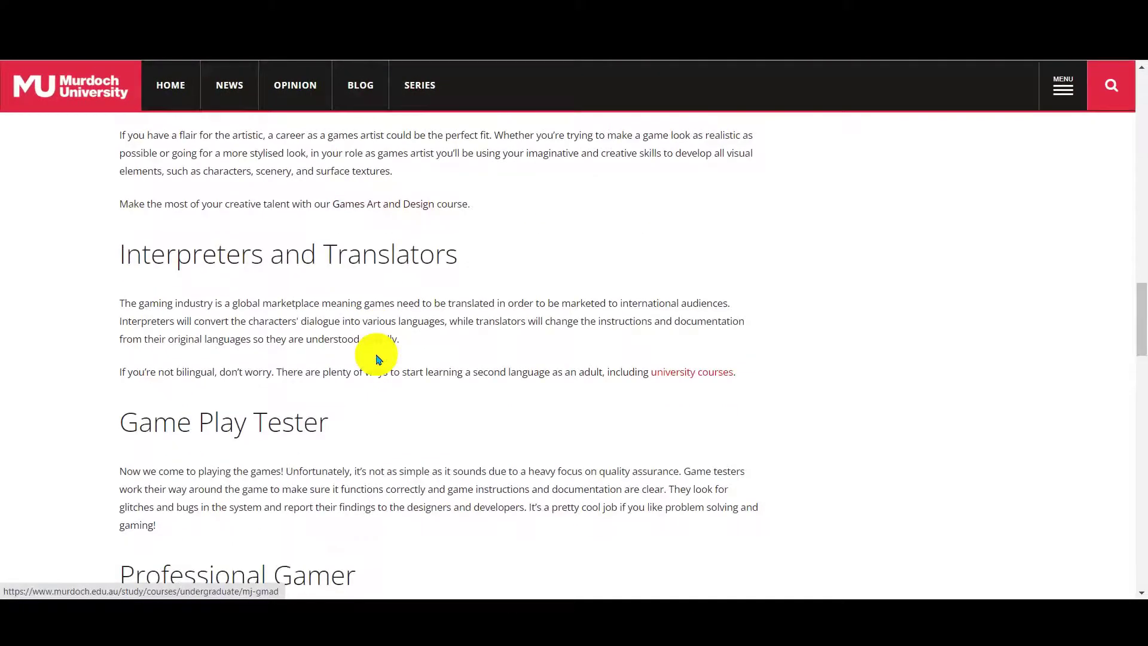
scroll(378, 359, up, 1)
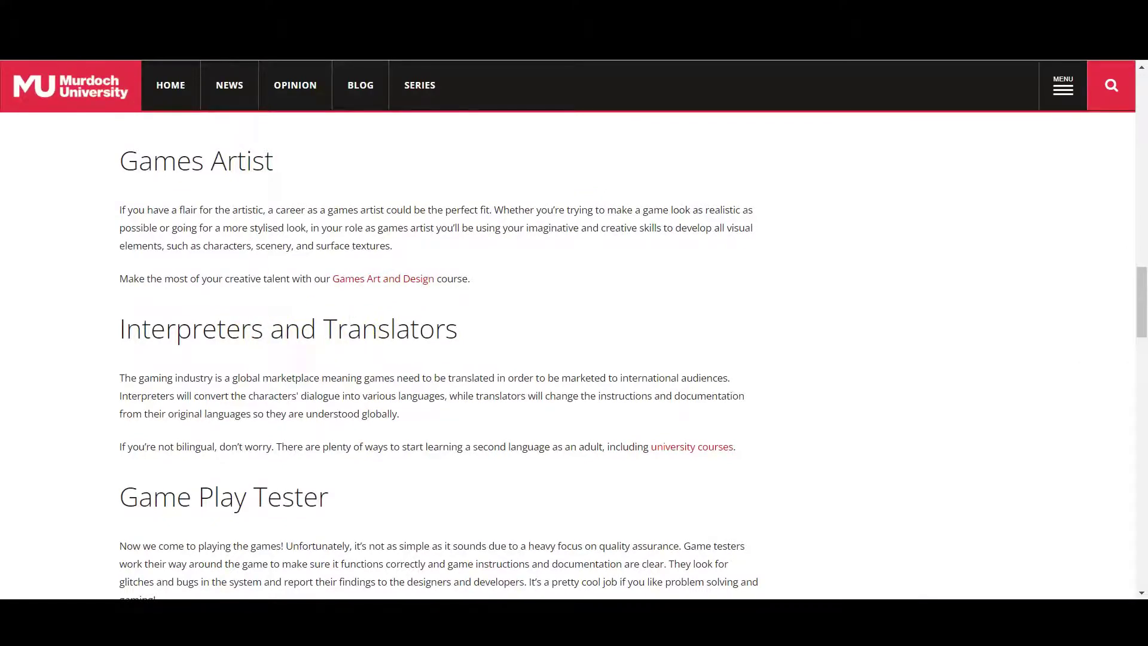
key(alt+Left)
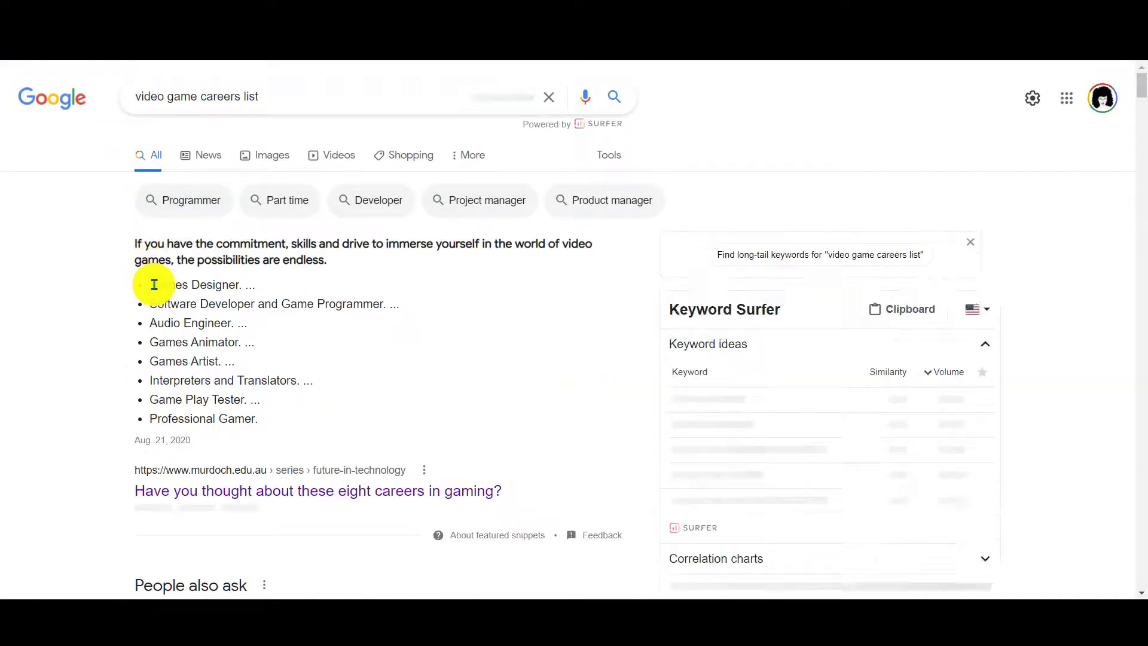
Copy the careers from "Games Designer" to "Professional Gamer" and paste them as sub-bullets below "Video games addict" on the PowerPoint slide.
drag(154, 285, 378, 326)
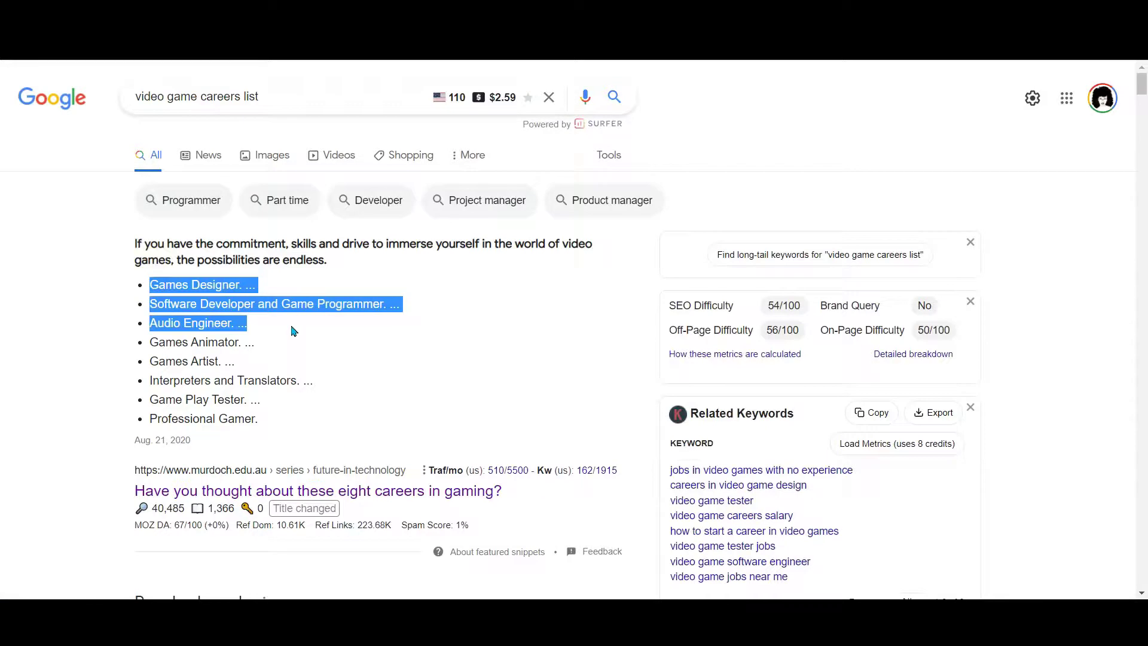
drag(238, 326, 251, 413)
right_click(217, 308)
click(239, 320)
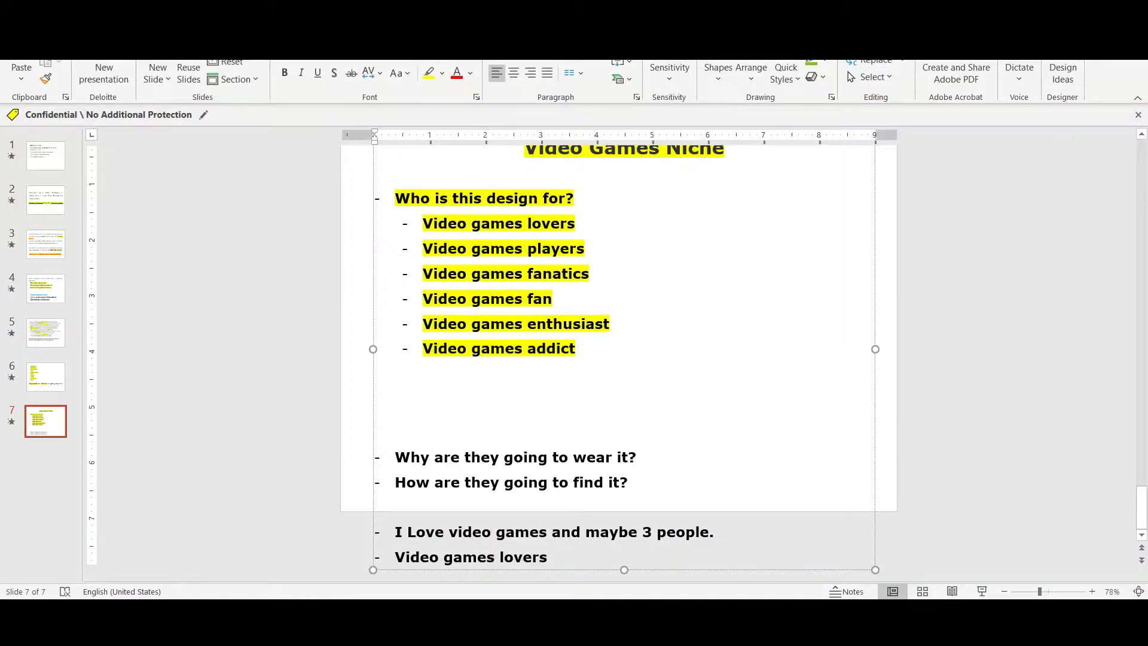
click(371, 598)
click(426, 394)
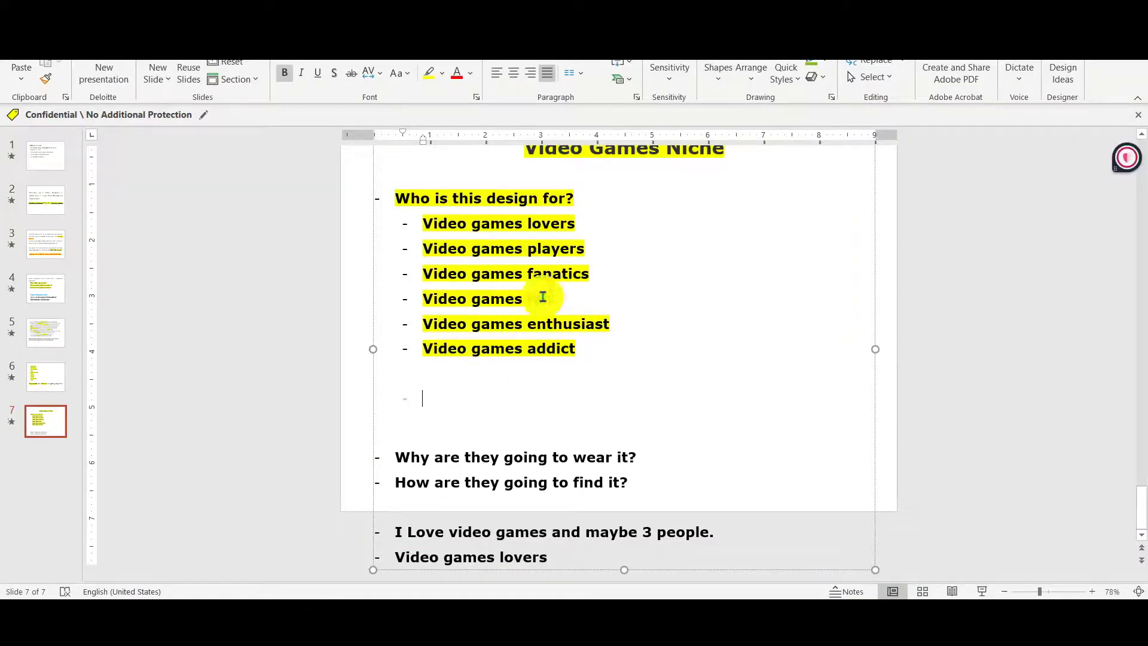
drag(585, 199, 487, 198)
click(423, 384)
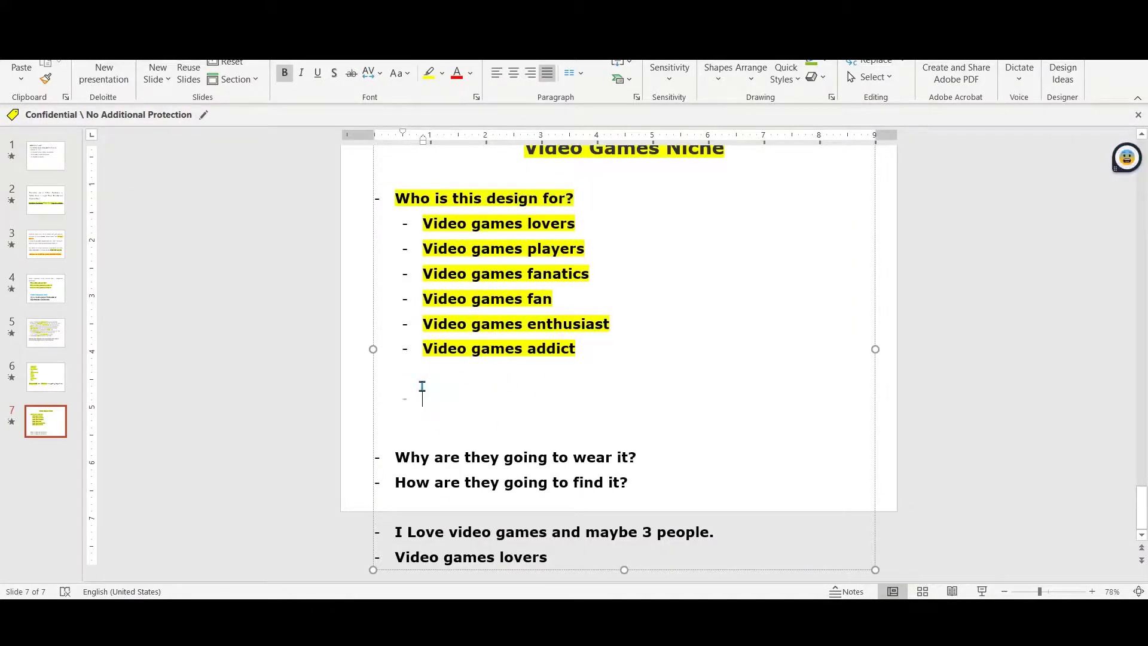
right_click(423, 390)
click(504, 80)
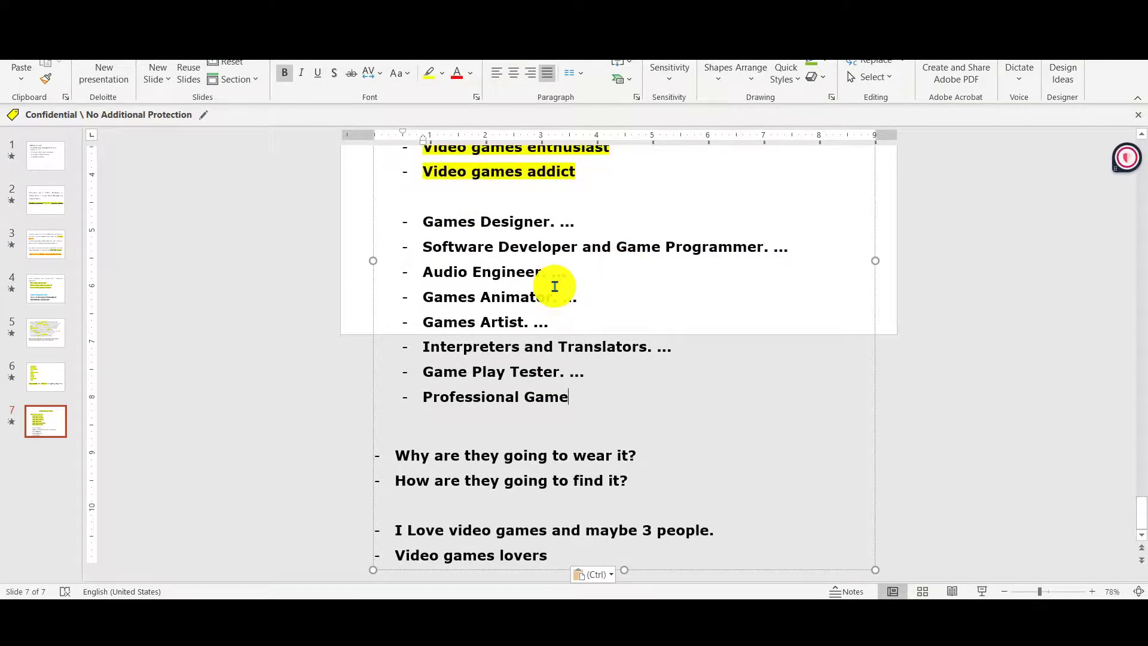
Switch to Amazon, replace the search term with "video Games Designer" and check the keyword suggestions.
scroll(555, 286, up, 1)
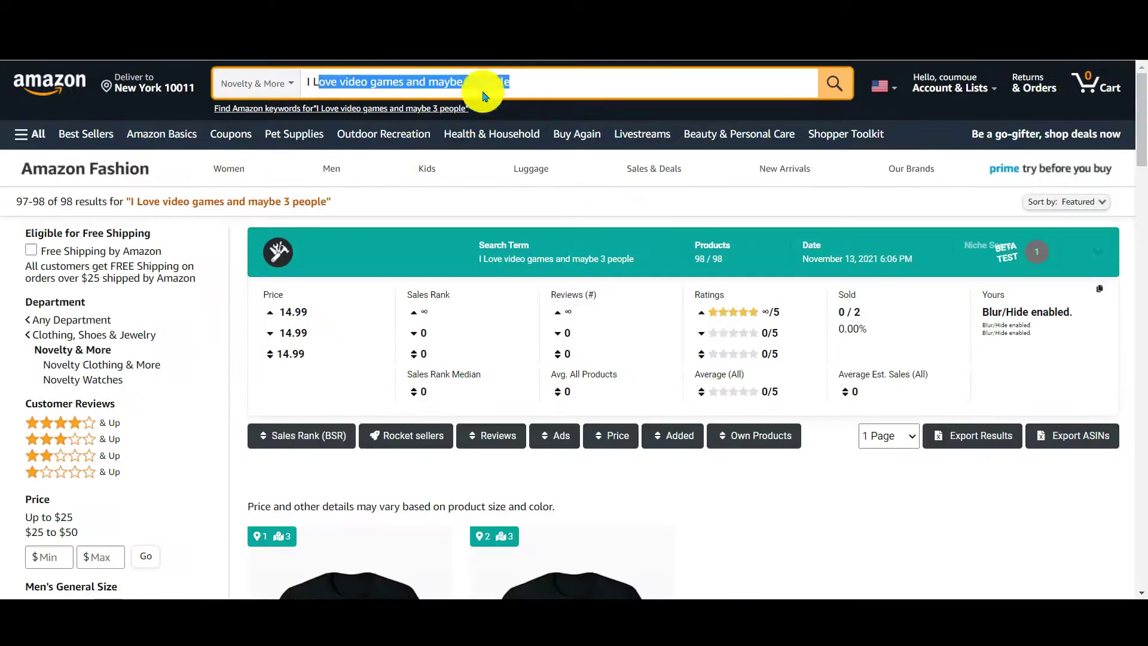
drag(538, 82, 319, 82)
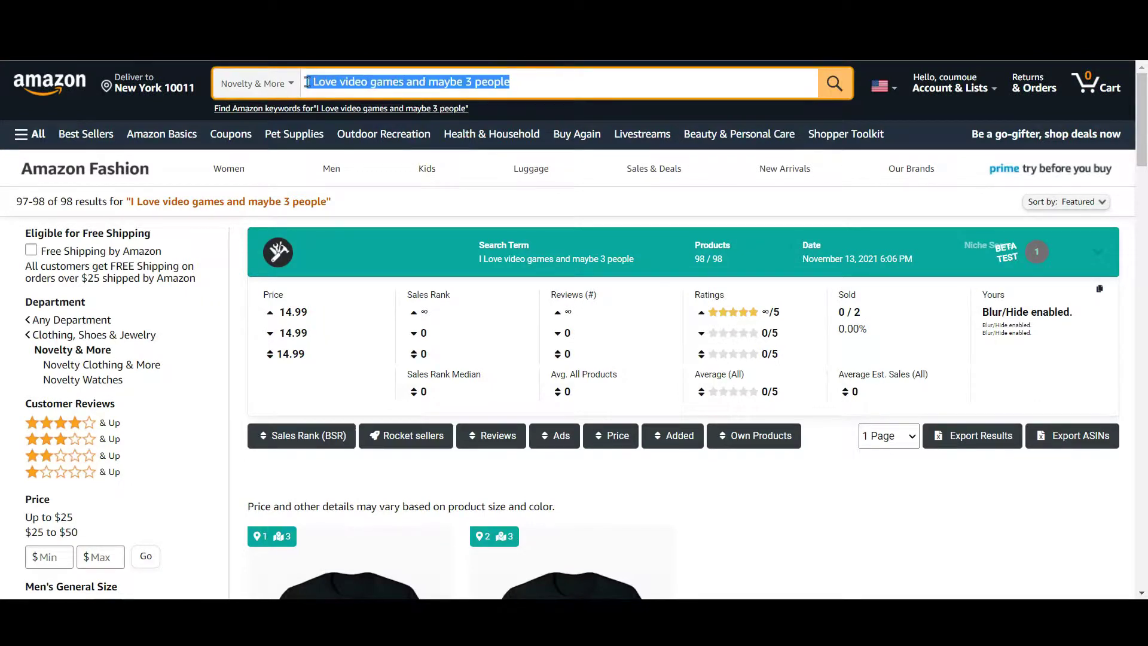
text(Video Games Designer)
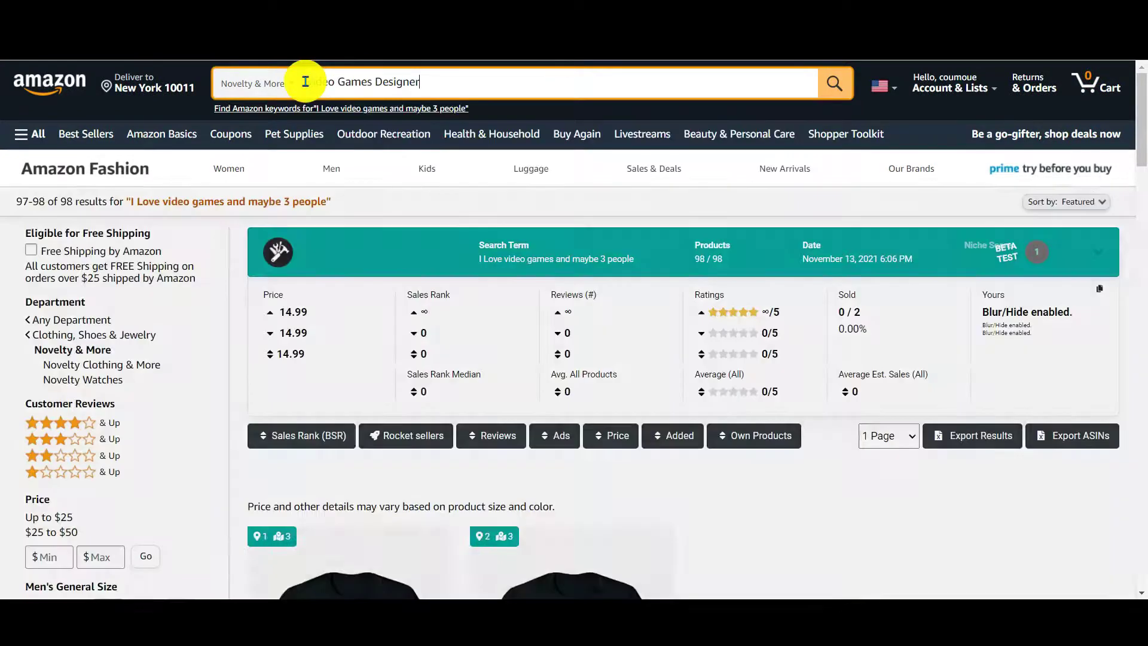
key(BackSpace)
key(BackSpace)
key(BackSpace)
key(BackSpace)
key(BackSpace)
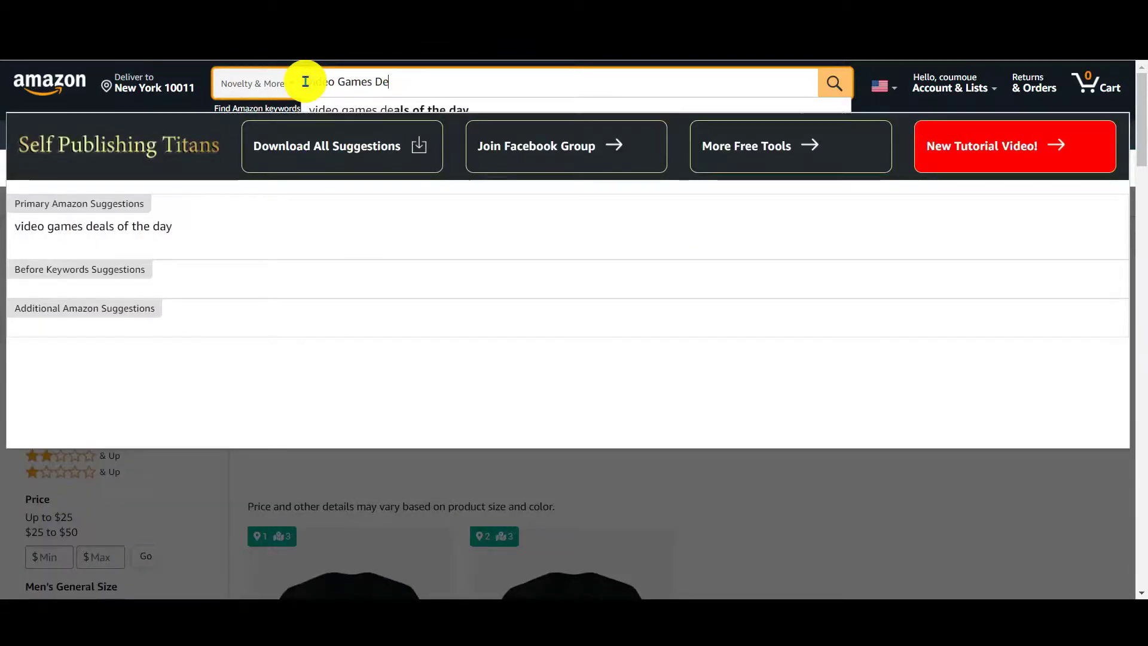
text(signer)
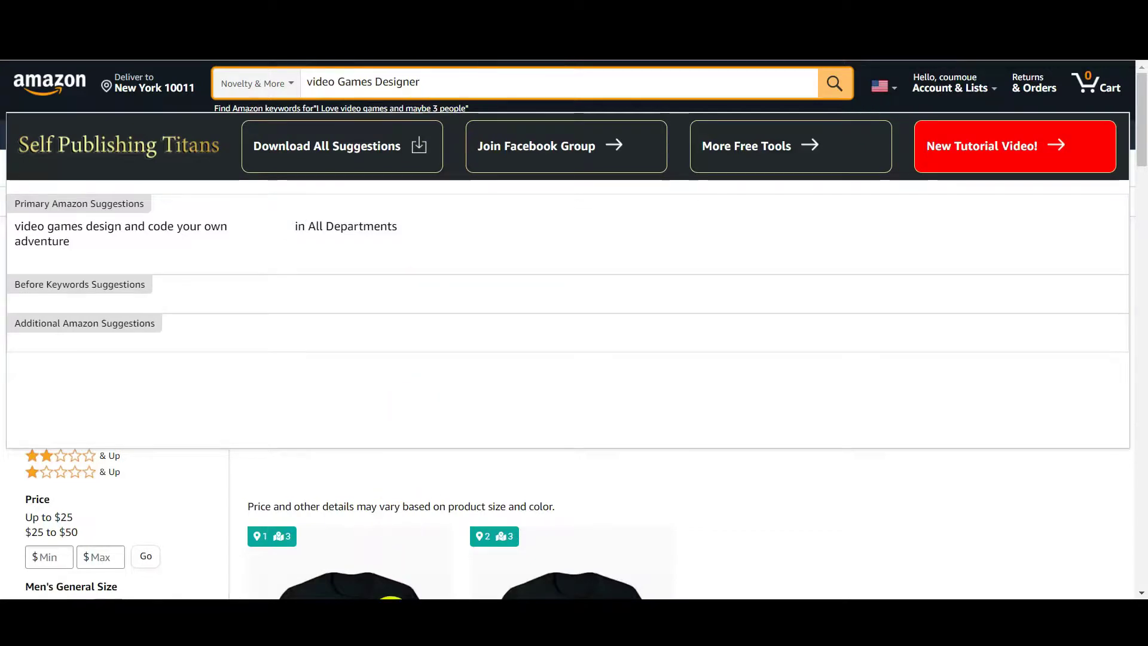
Switch to the PowerPoint slide and remove the blank line between "Video games addict" and "Games Designer".
click(410, 556)
click(495, 357)
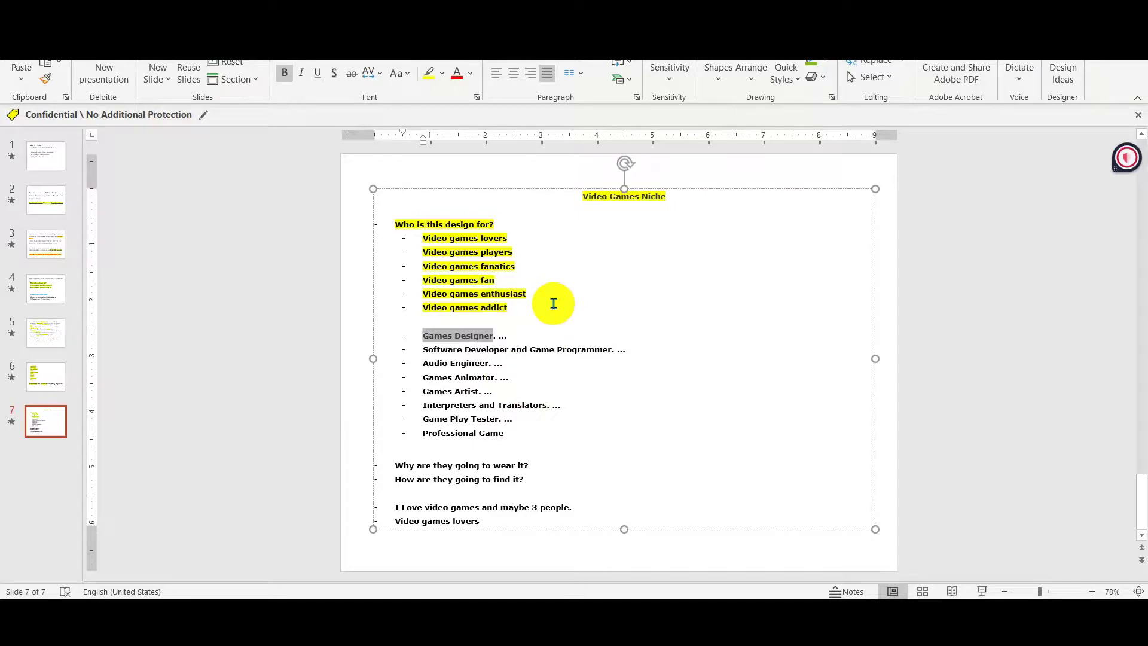
click(525, 322)
key(BackSpace)
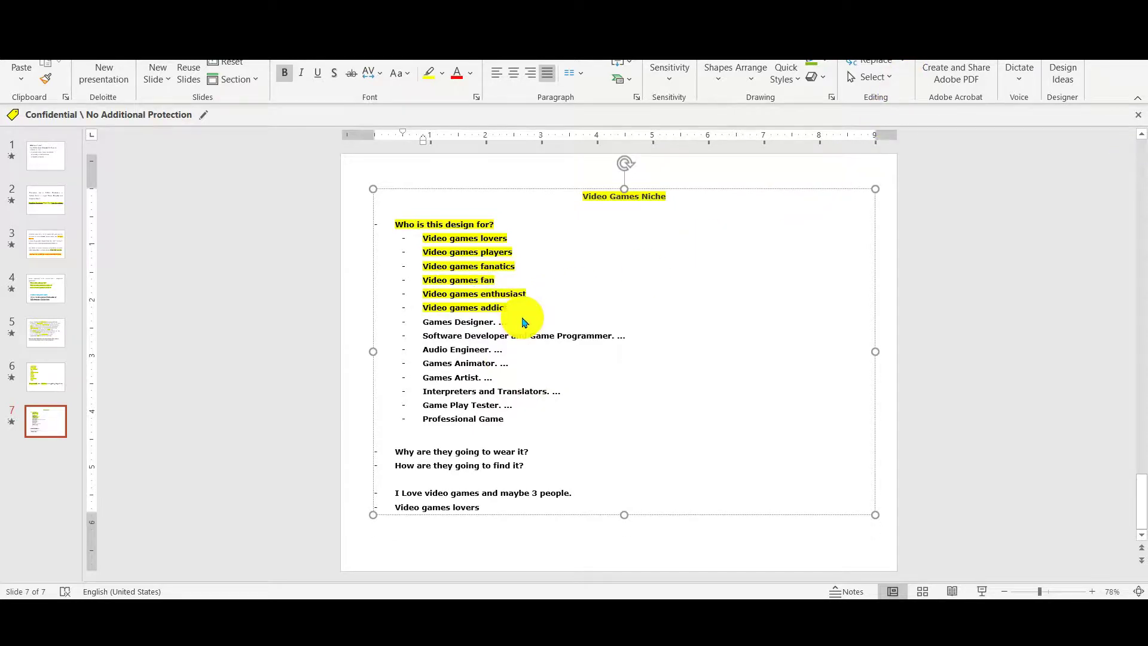
click(425, 323)
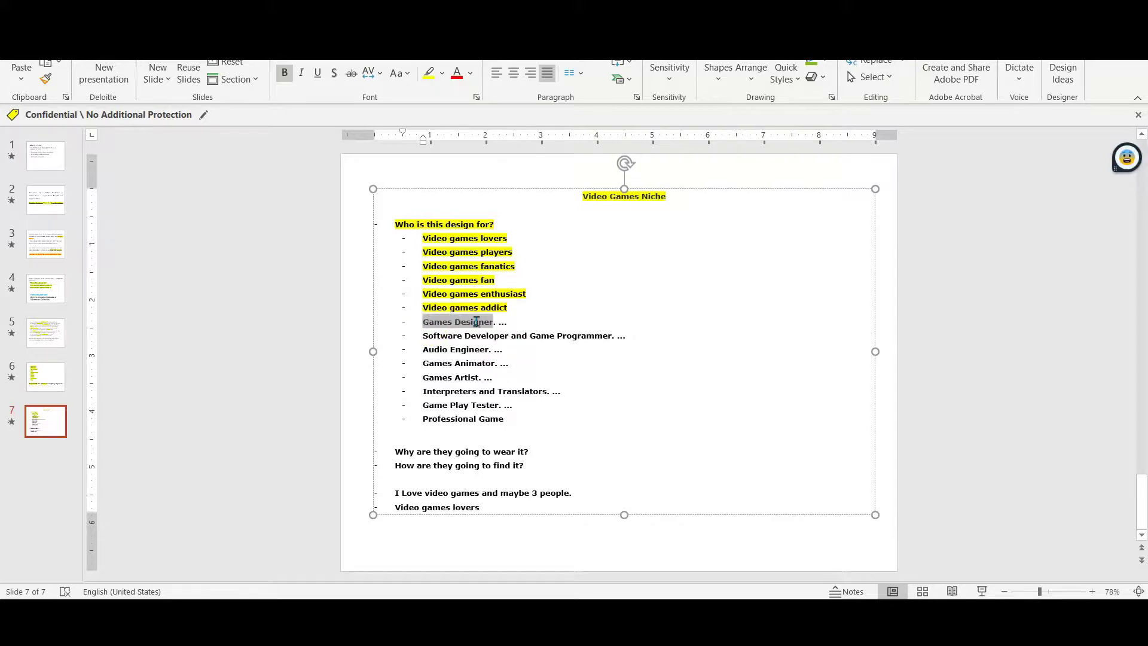
drag(483, 322, 471, 332)
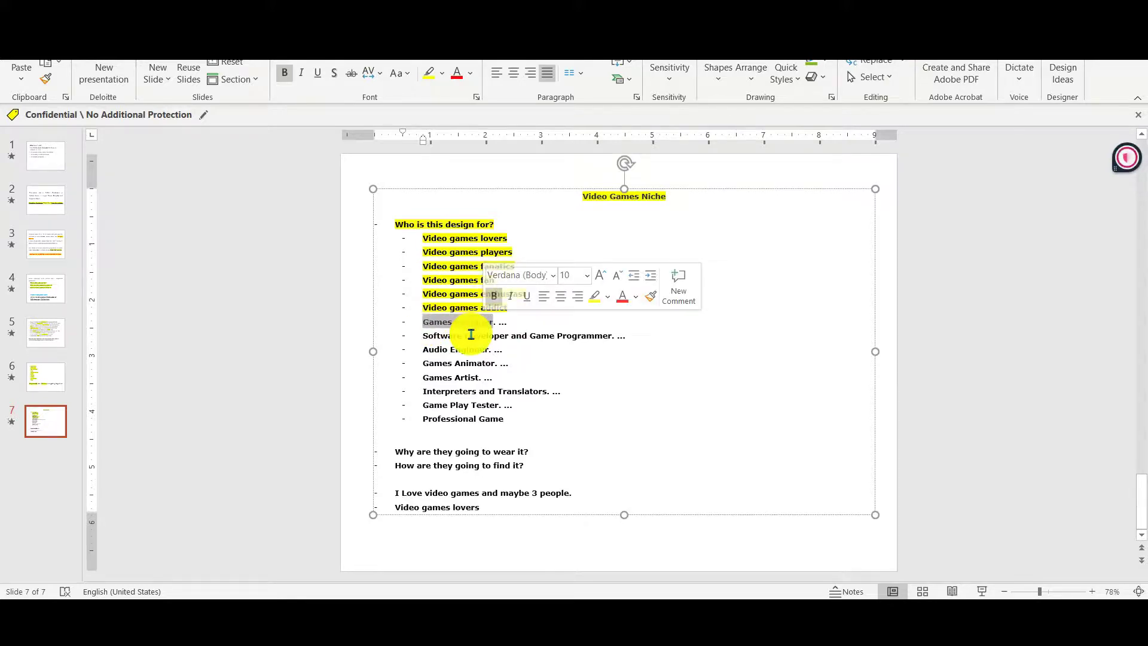
click(471, 334)
click(424, 324)
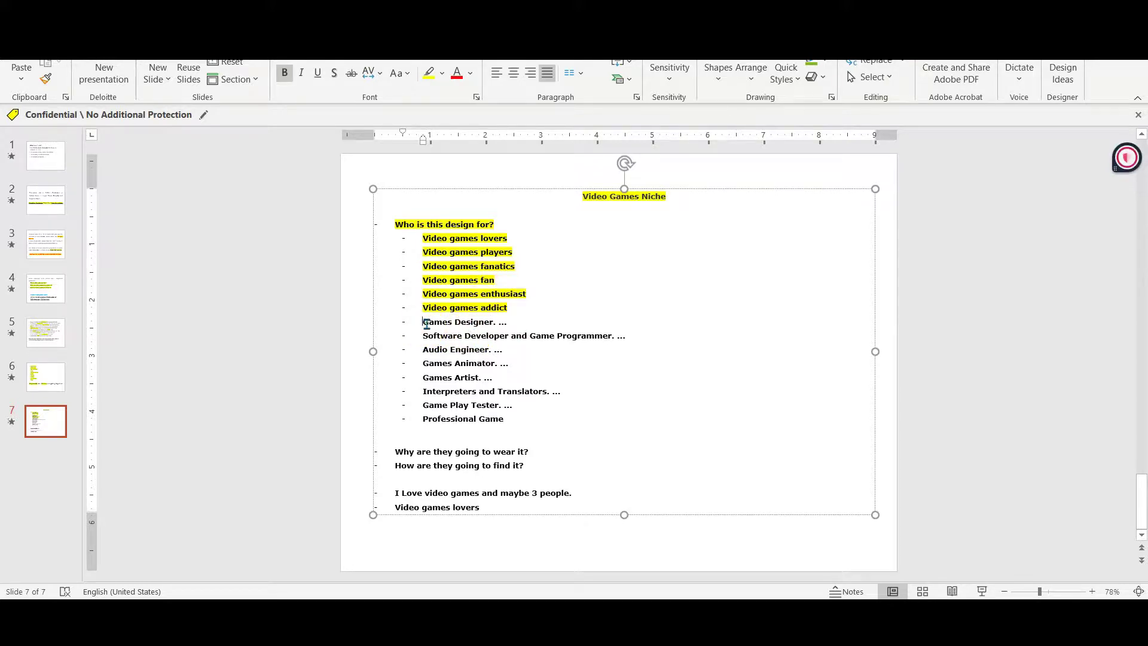
drag(472, 321, 473, 326)
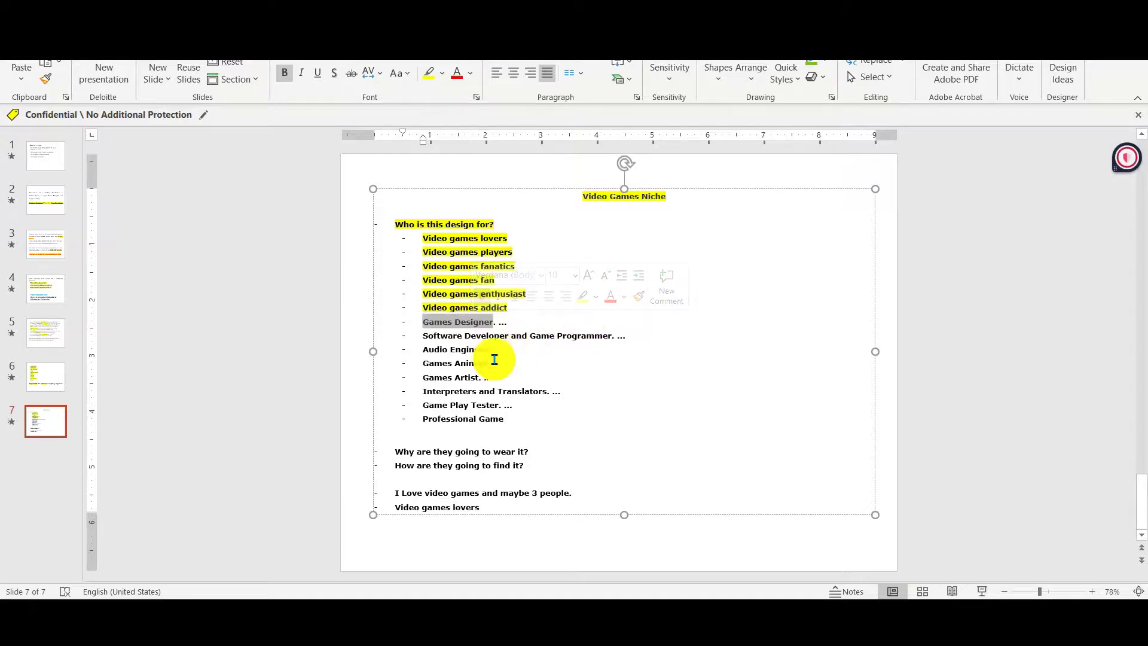
Complete the last career sub-bullet so that it reads "Professional Gamer".
click(510, 419)
text(r)
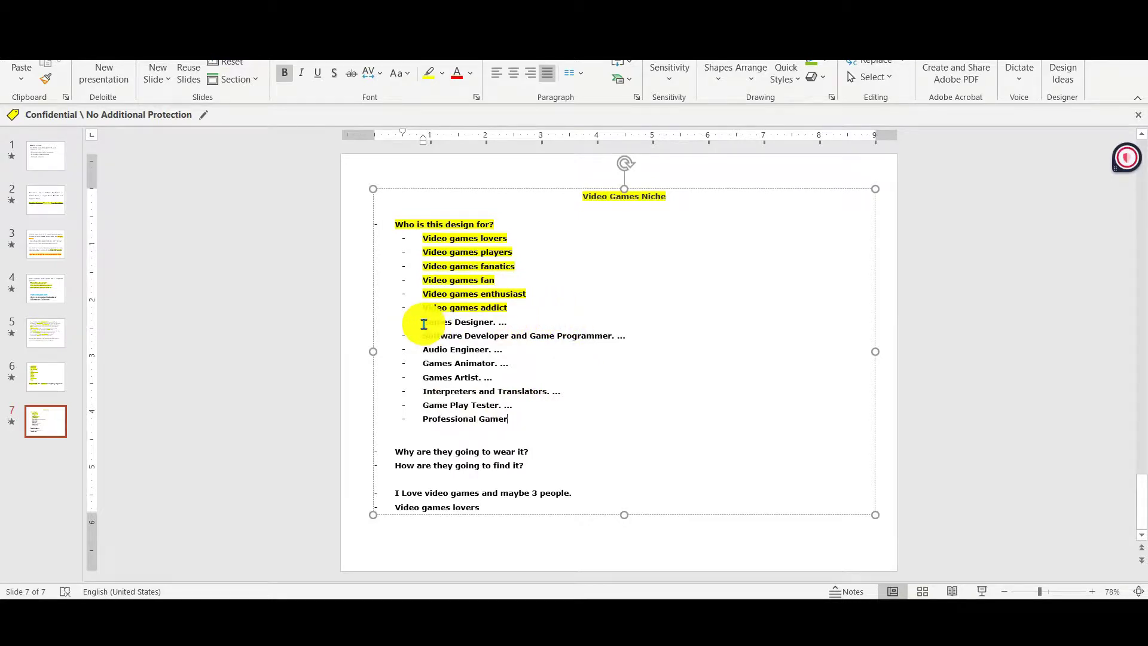
Copy "Games Designer" from the slide, switch to Amazon and search for "Games Designer tshirt" in place of the previous term.
drag(423, 324, 387, 323)
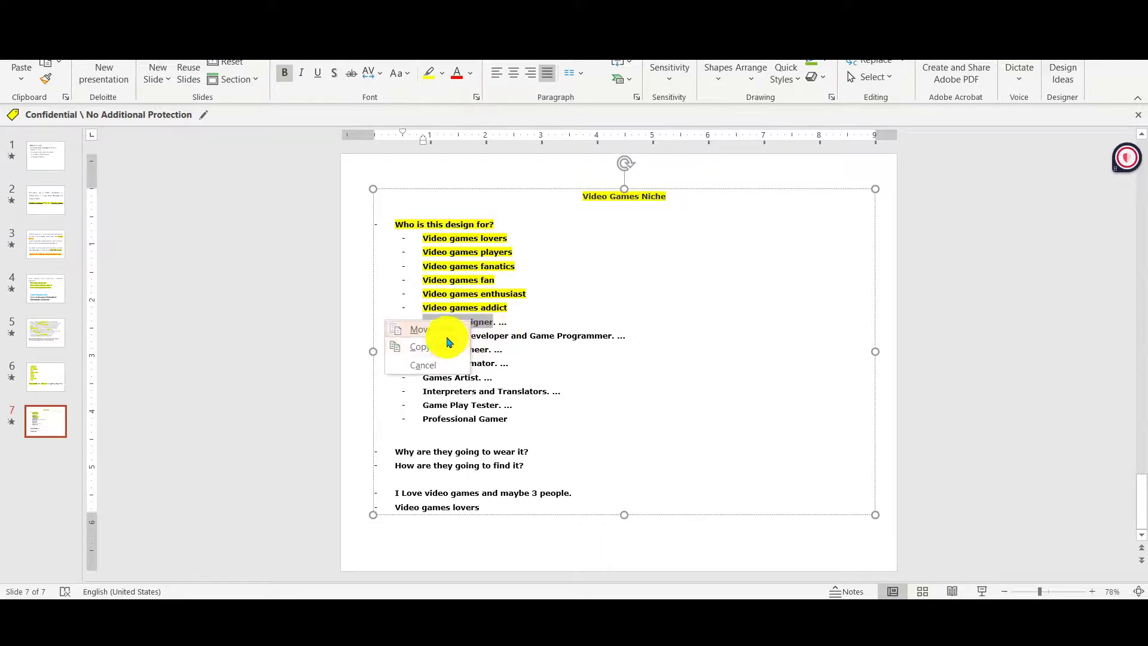
key(Escape)
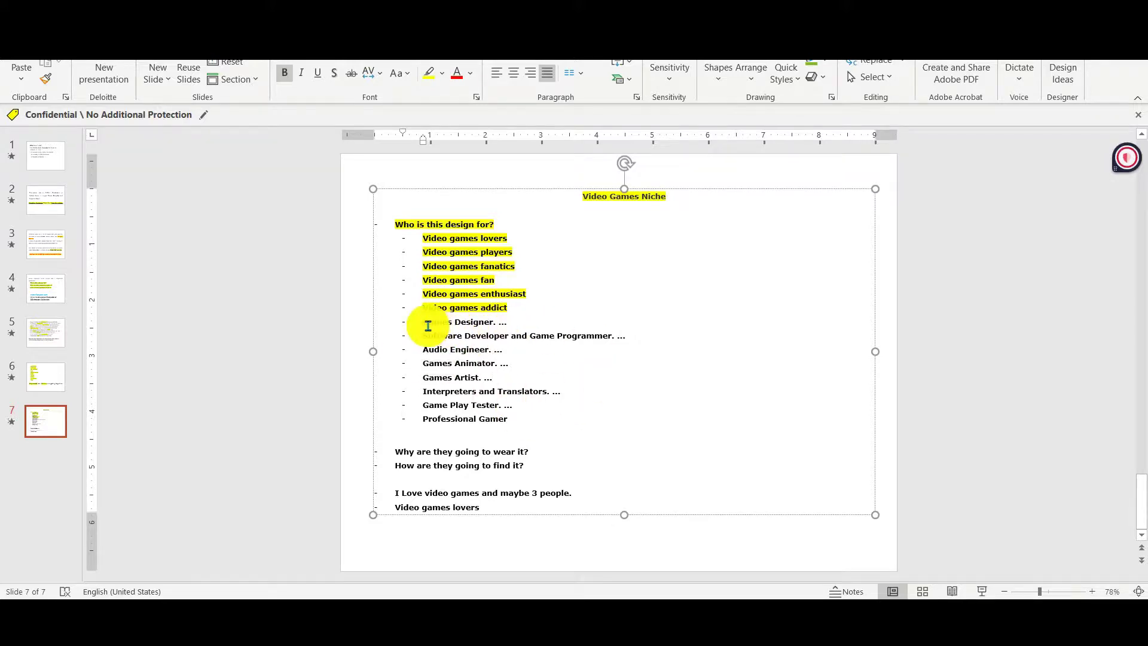
double_click(428, 323)
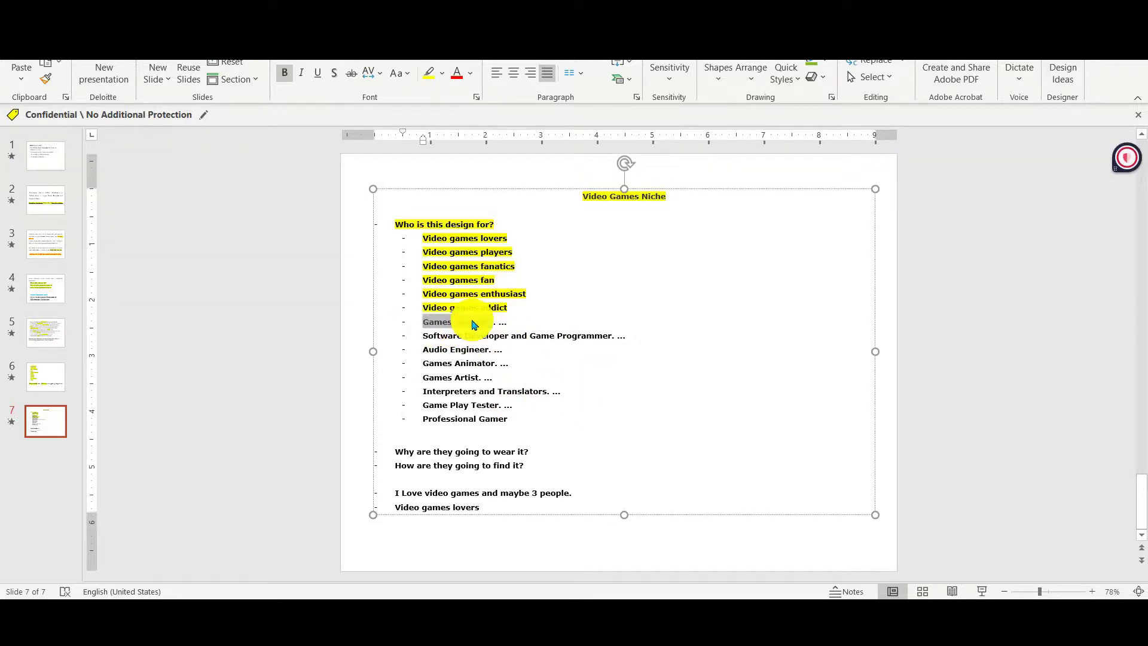
shift+click(493, 323)
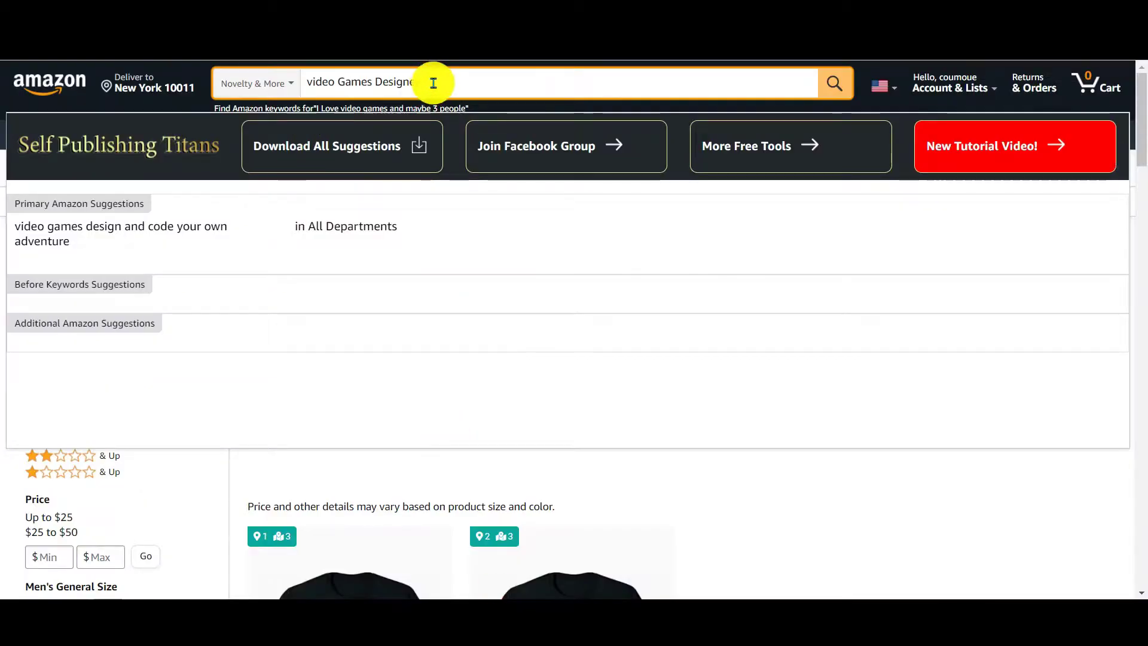
drag(433, 83, 338, 81)
click(307, 83)
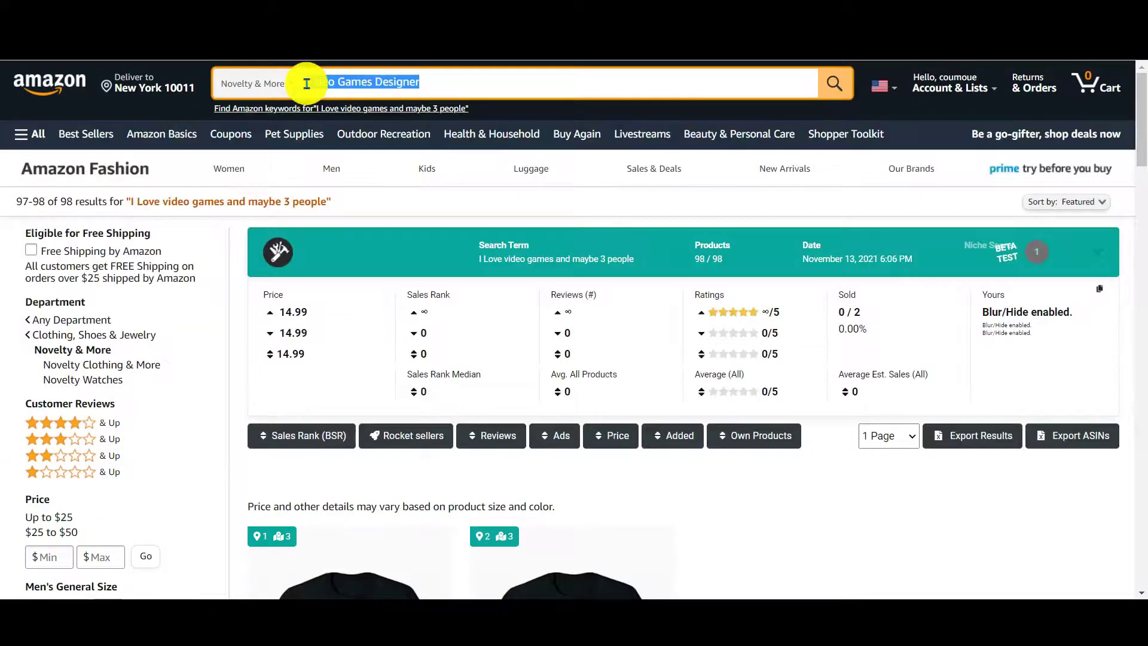
key(ctrl+Delete)
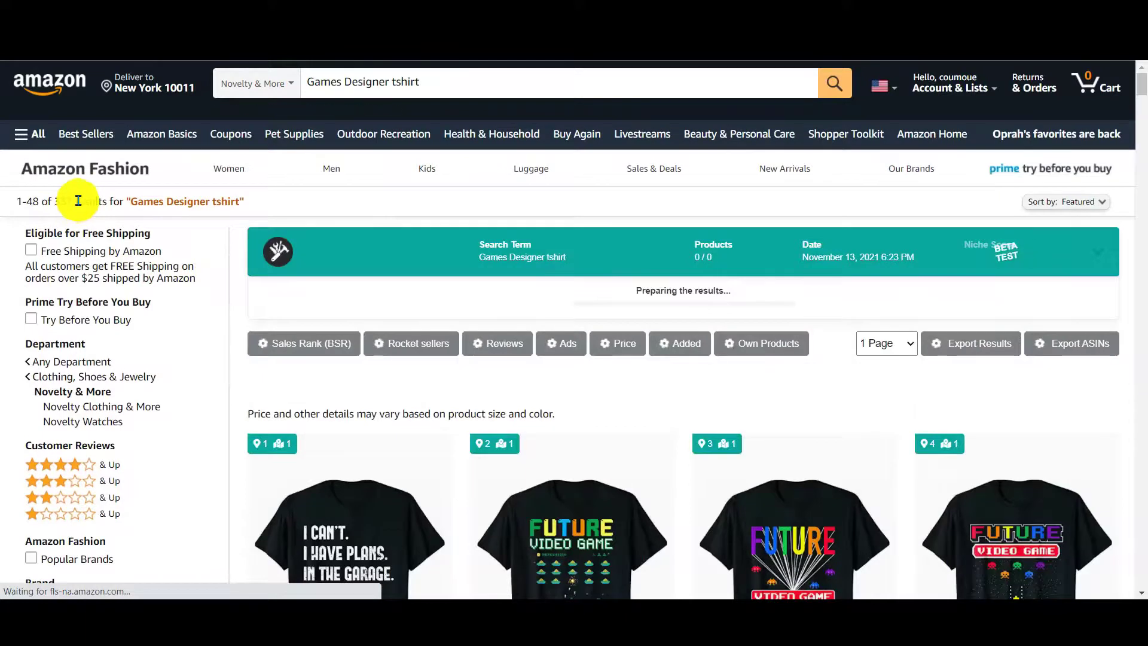
Examine the first row of Games Designer T-shirt results and the number of competing results.
scroll(507, 430, down, 1)
scroll(507, 429, down, 3)
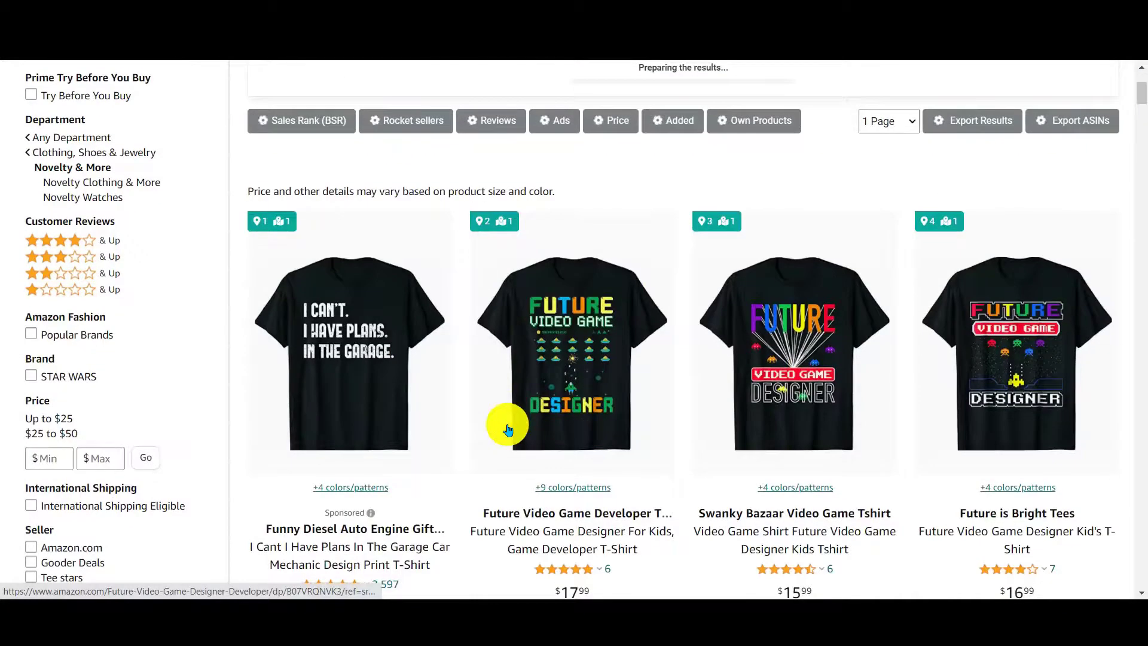
scroll(497, 418, down, 4)
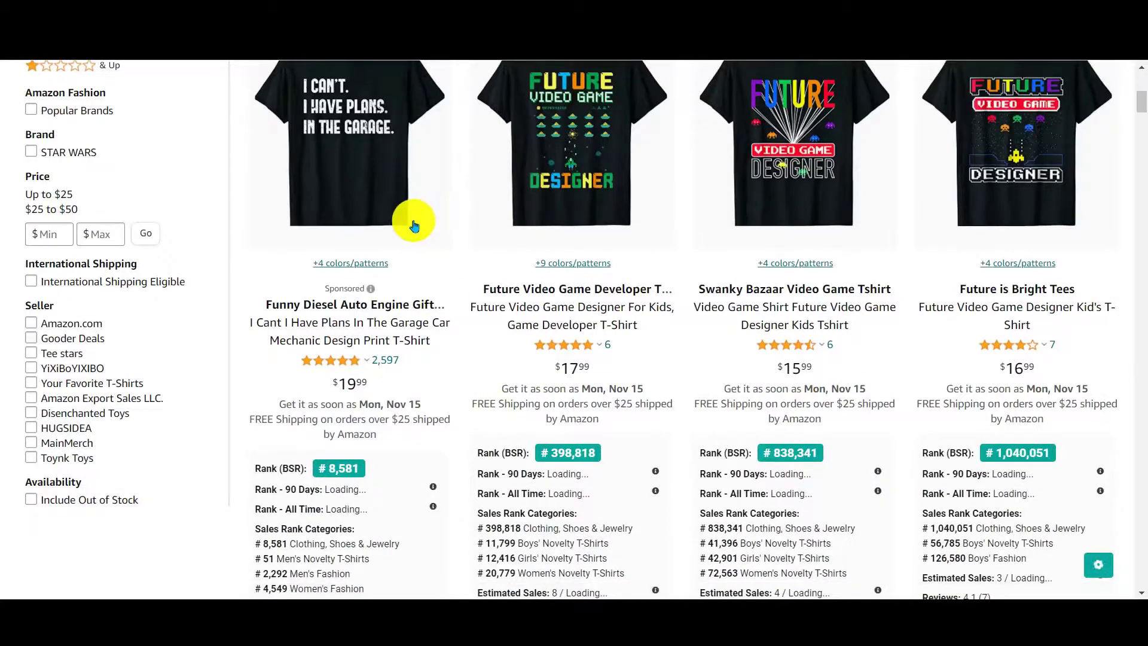
scroll(430, 251, up, 3)
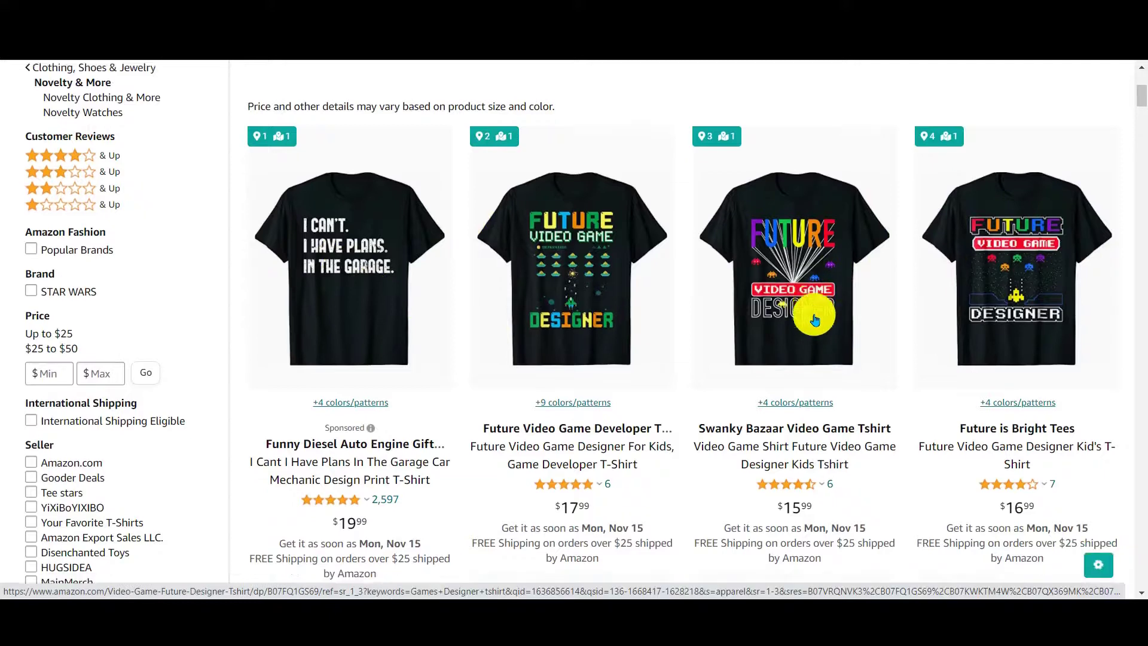
scroll(811, 308, down, 1)
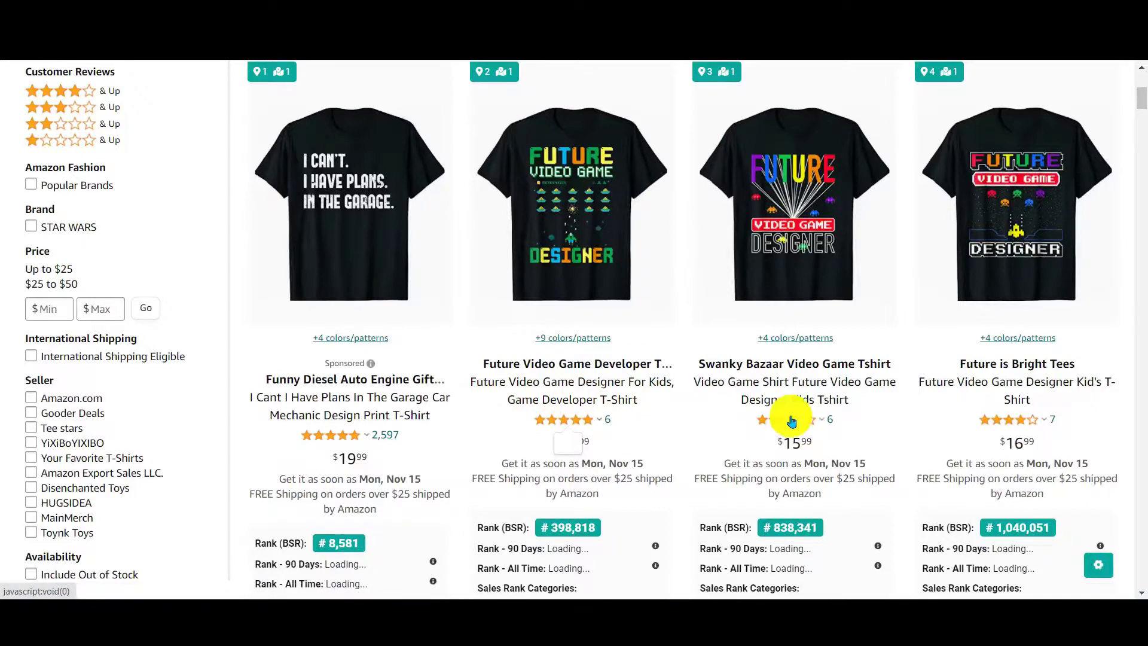
scroll(159, 199, up, 4)
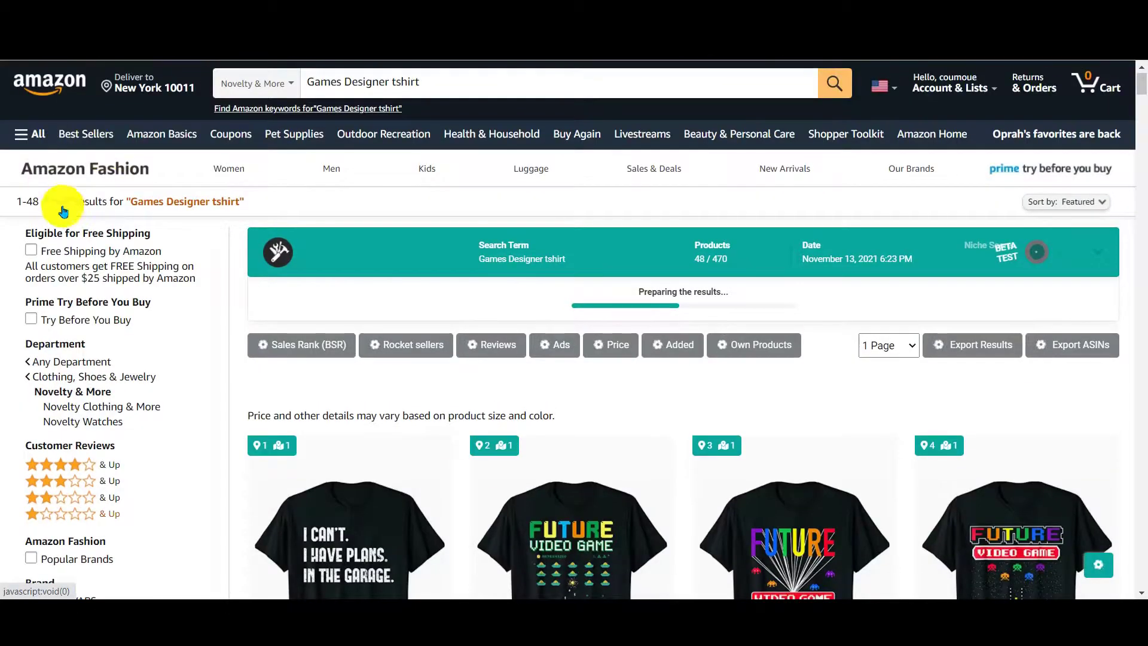
scroll(210, 305, down, 7)
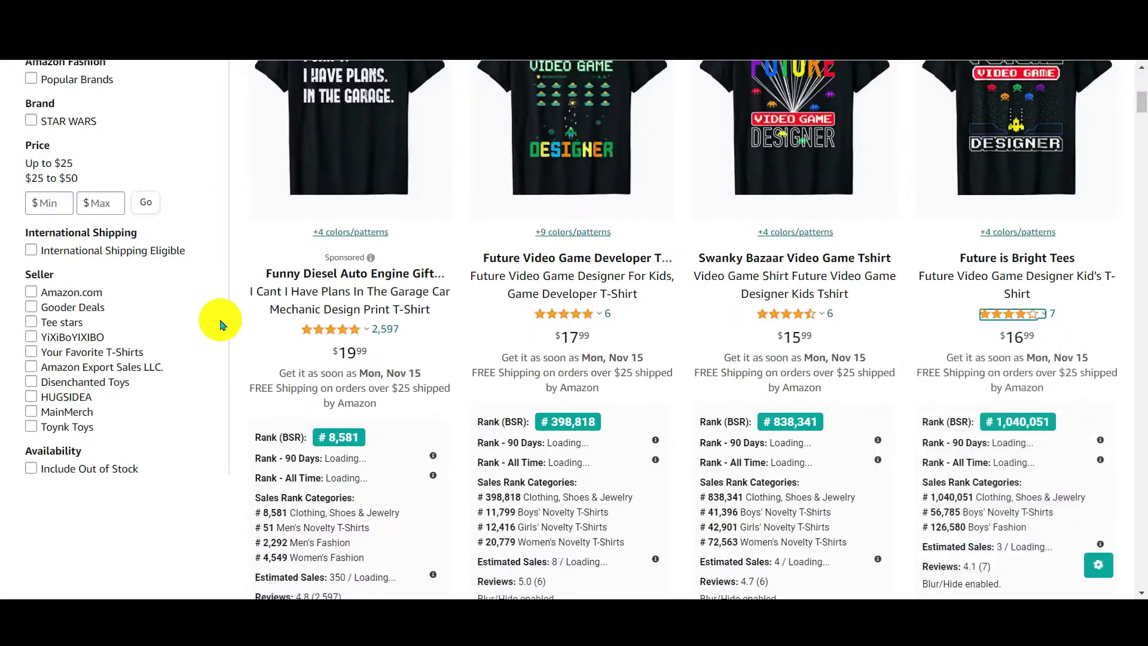
scroll(221, 323, up, 2)
scroll(227, 321, up, 2)
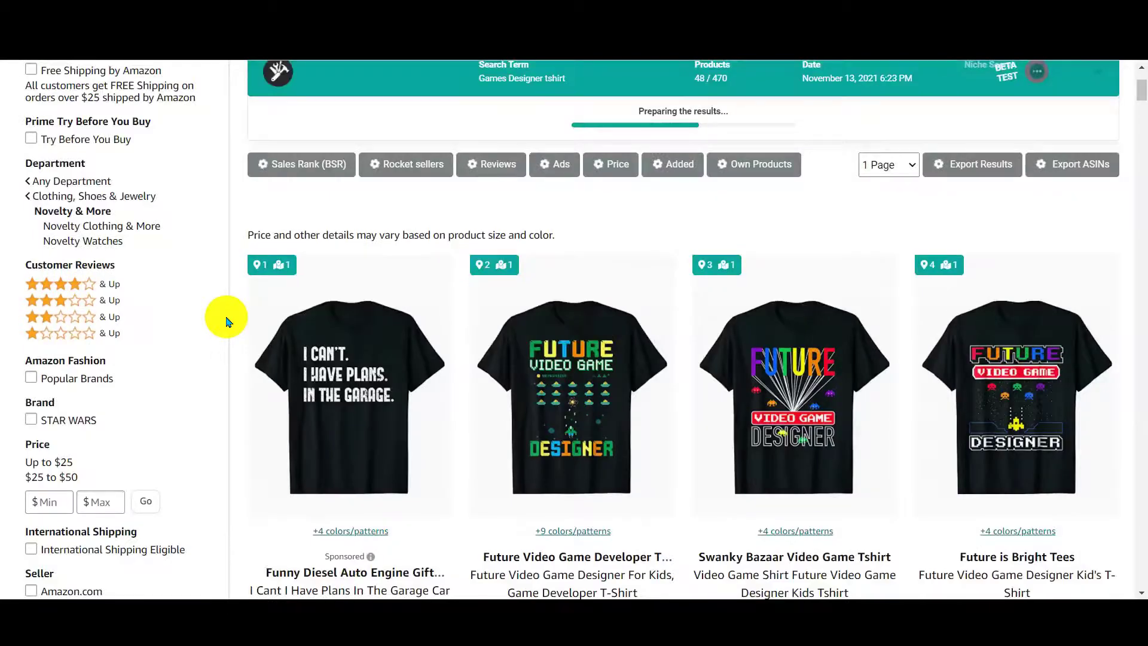
scroll(226, 321, up, 3)
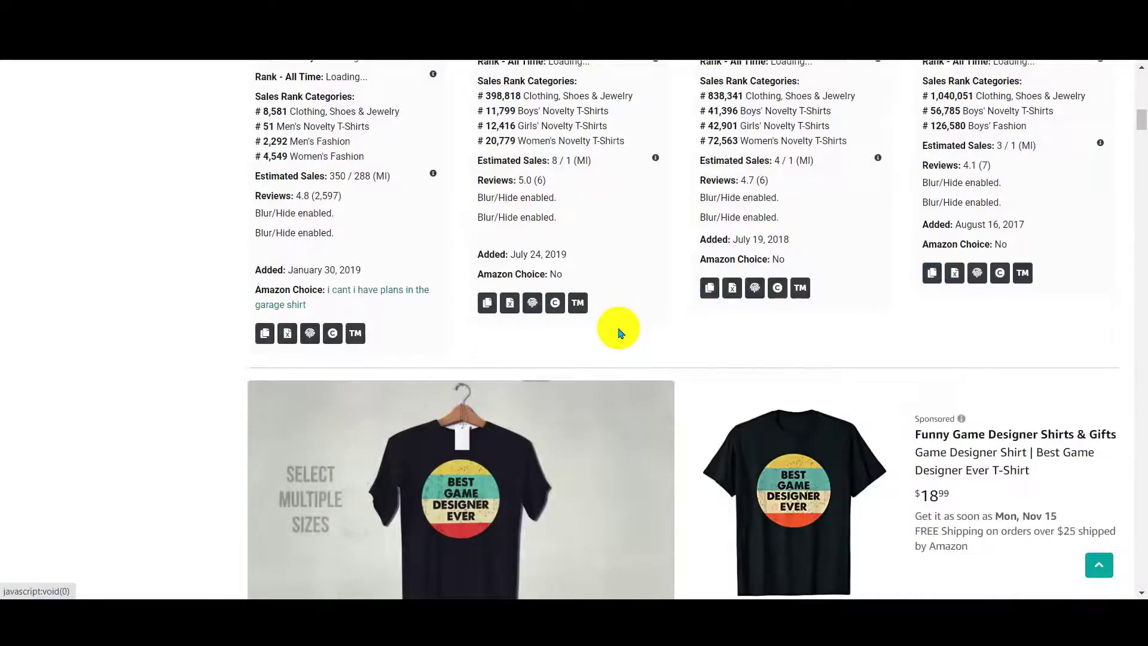
Examine the designs, sales ranks and estimated sales of the listings further down the first results page.
scroll(616, 329, up, 8)
scroll(616, 331, up, 4)
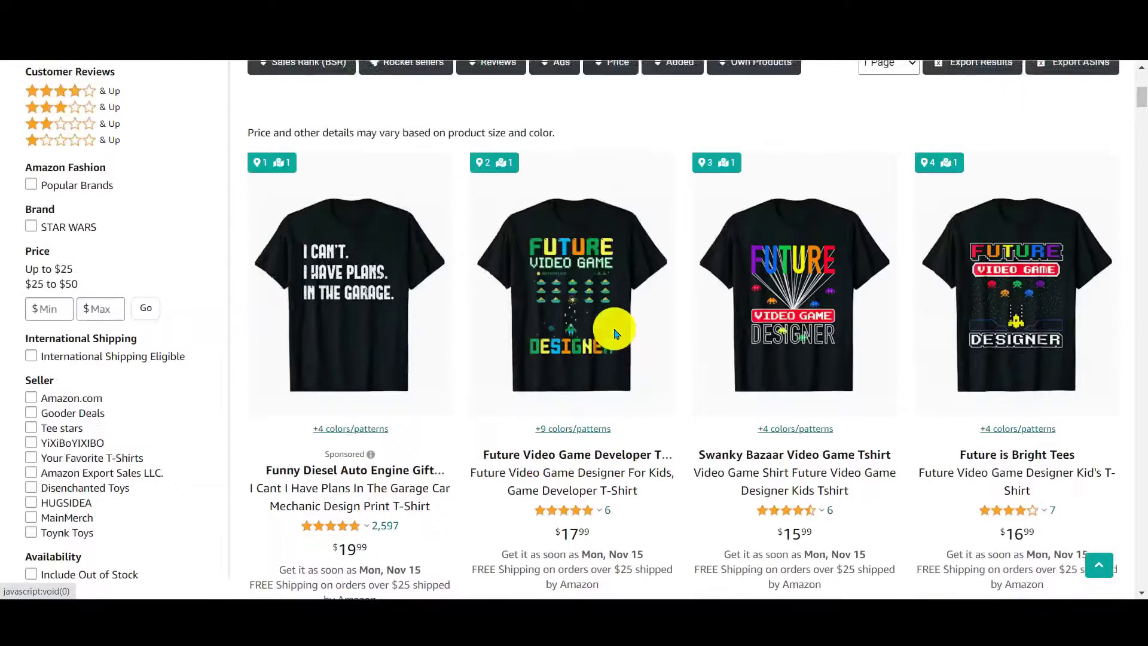
scroll(616, 332, down, 15)
scroll(616, 332, down, 10)
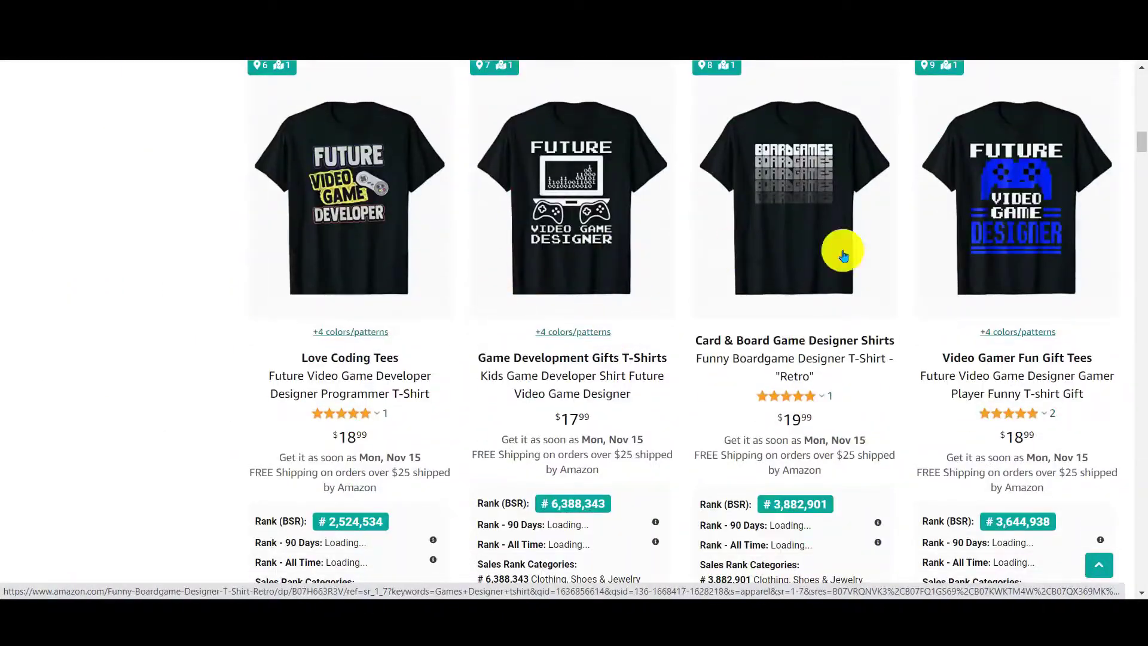
scroll(561, 353, down, 10)
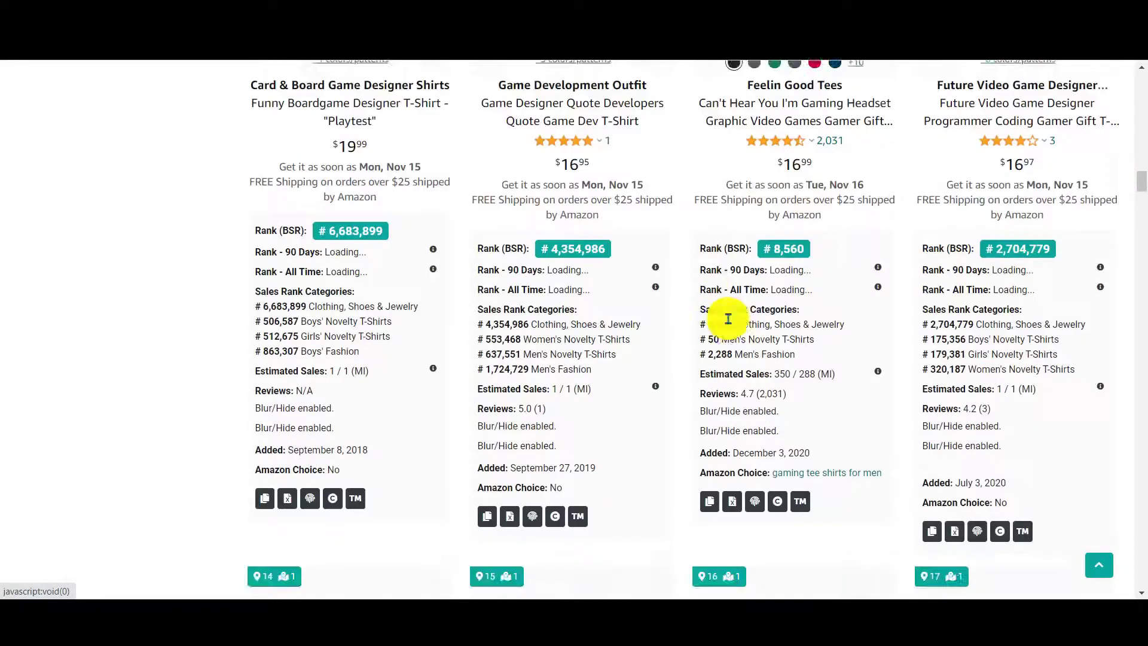
scroll(606, 324, down, 3)
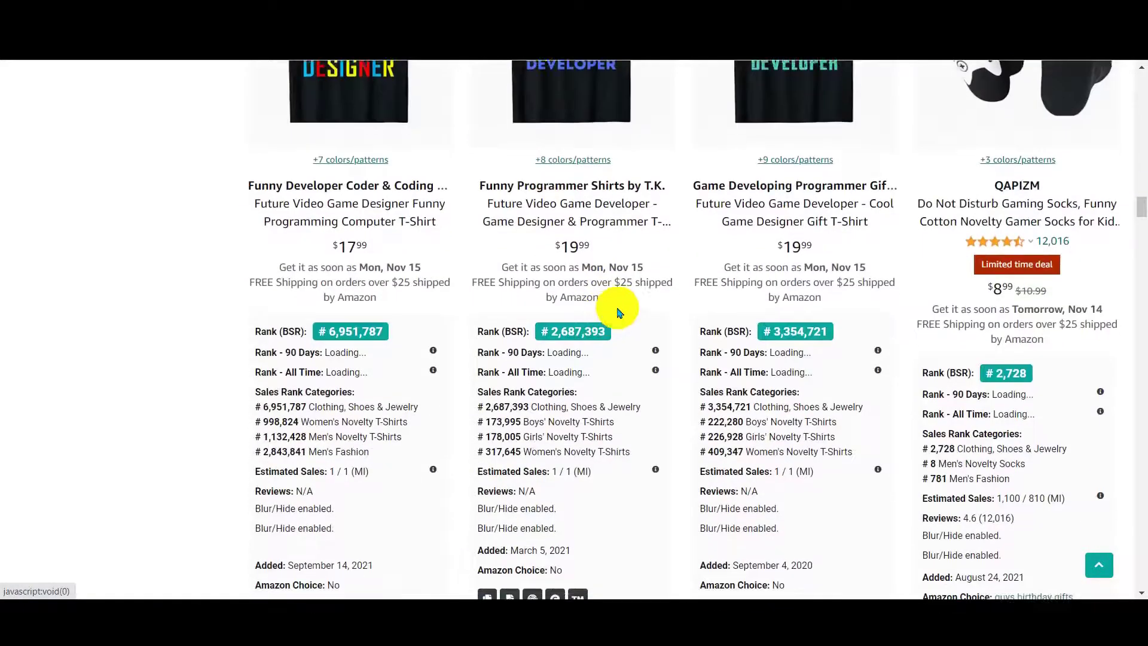
scroll(777, 263, up, 3)
scroll(923, 235, down, 10)
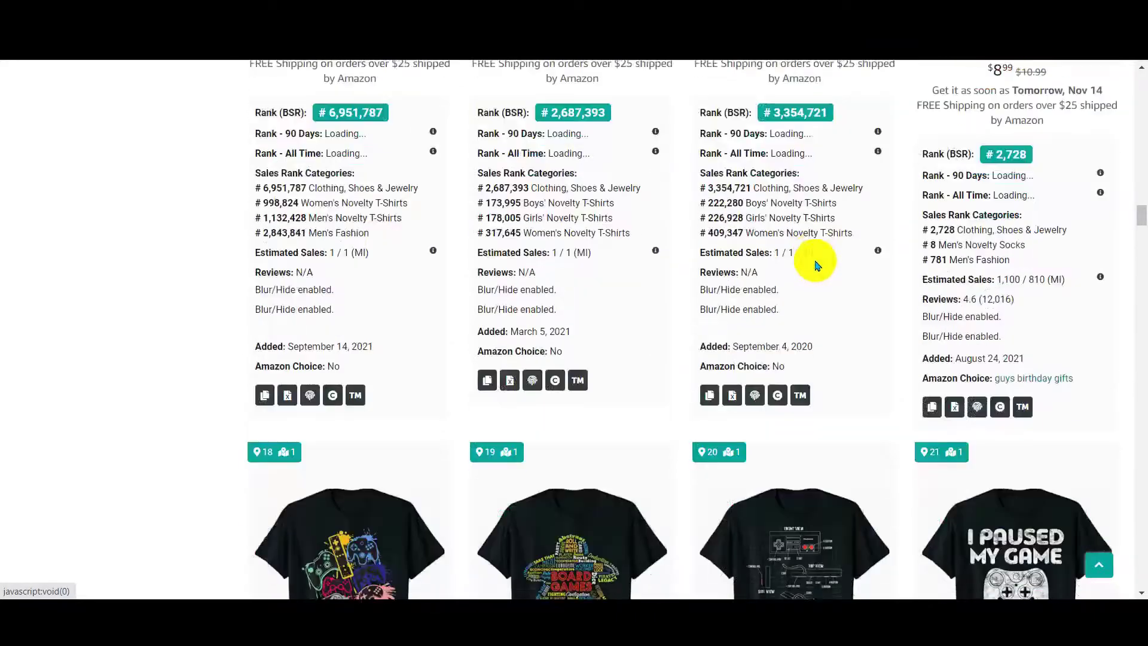
scroll(757, 280, down, 10)
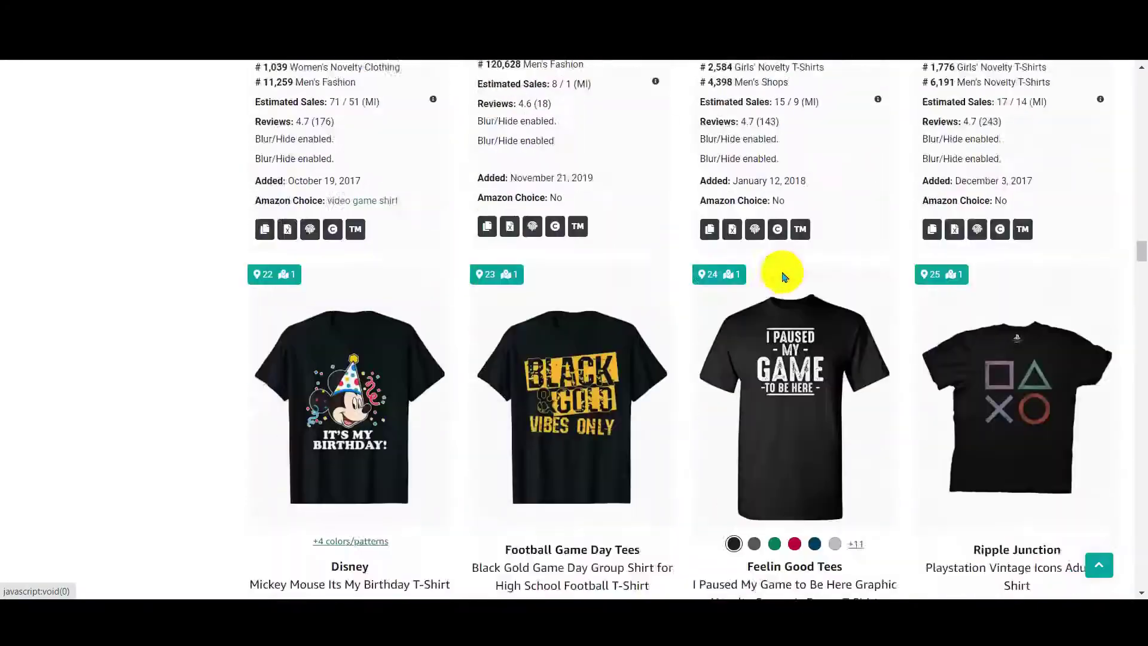
scroll(1145, 268, down, 4)
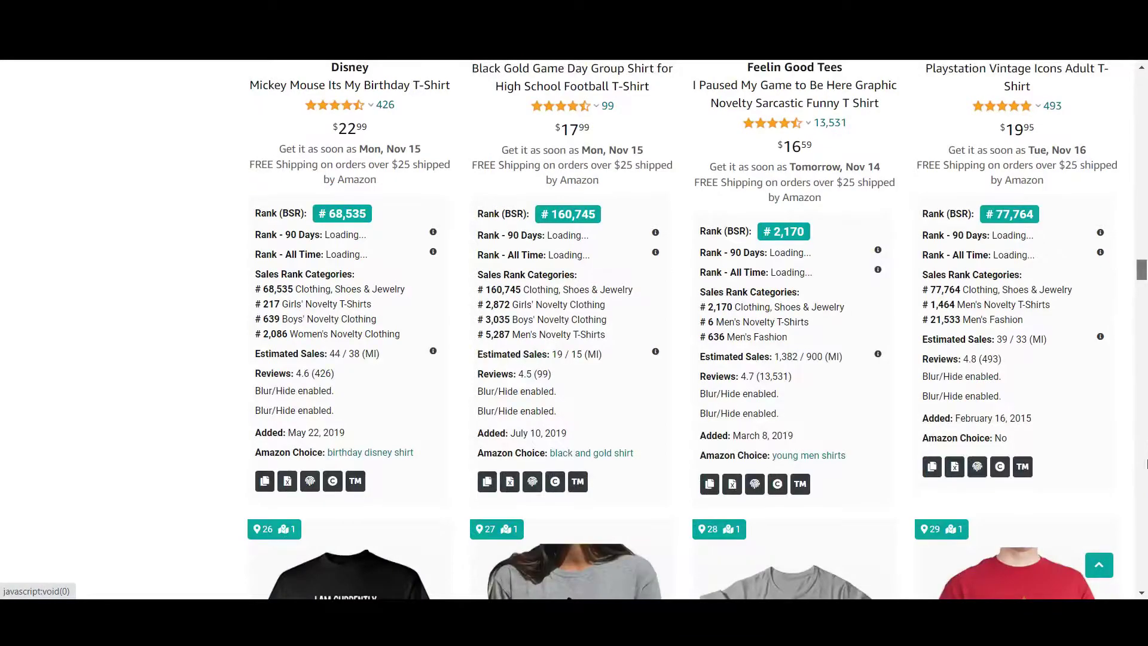
Go to page 3 of the "Games Designer tshirt" results.
click(1144, 359)
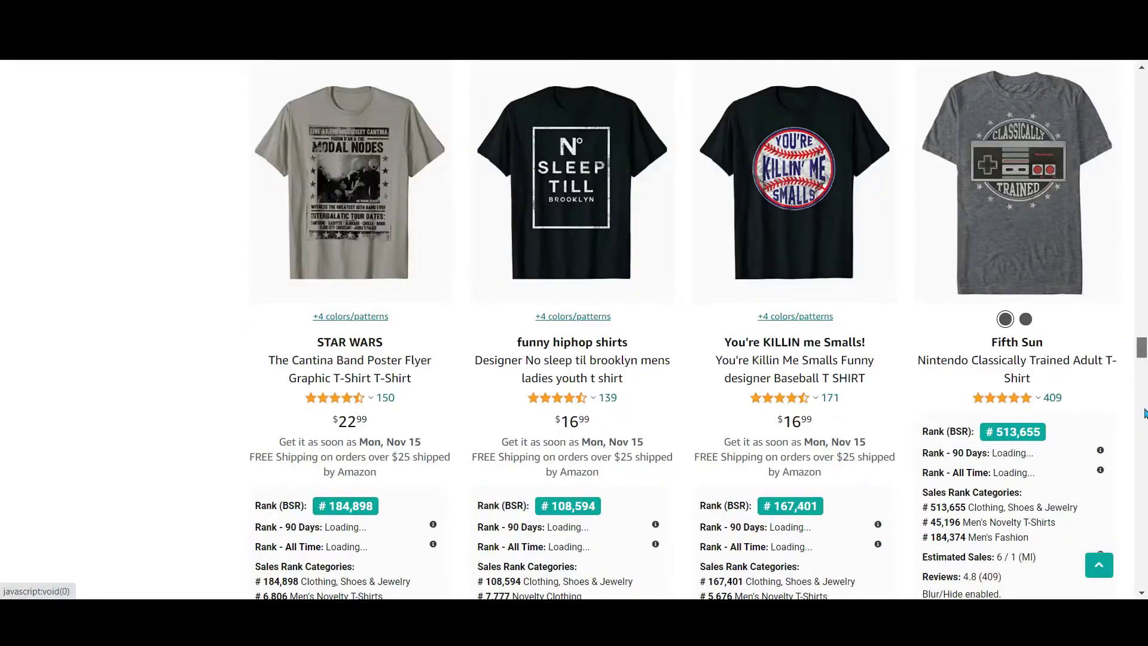
drag(1144, 413, 1142, 541)
click(687, 284)
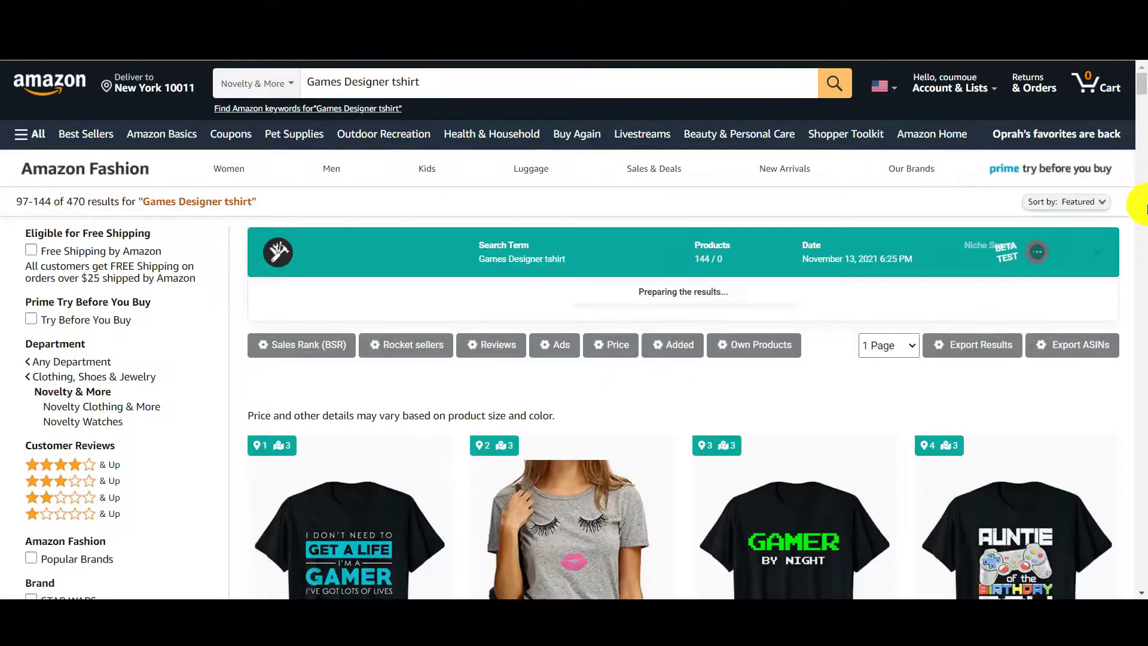
Open page 4 of the search results and check its result total and video game designer shirts.
drag(1142, 80, 1146, 224)
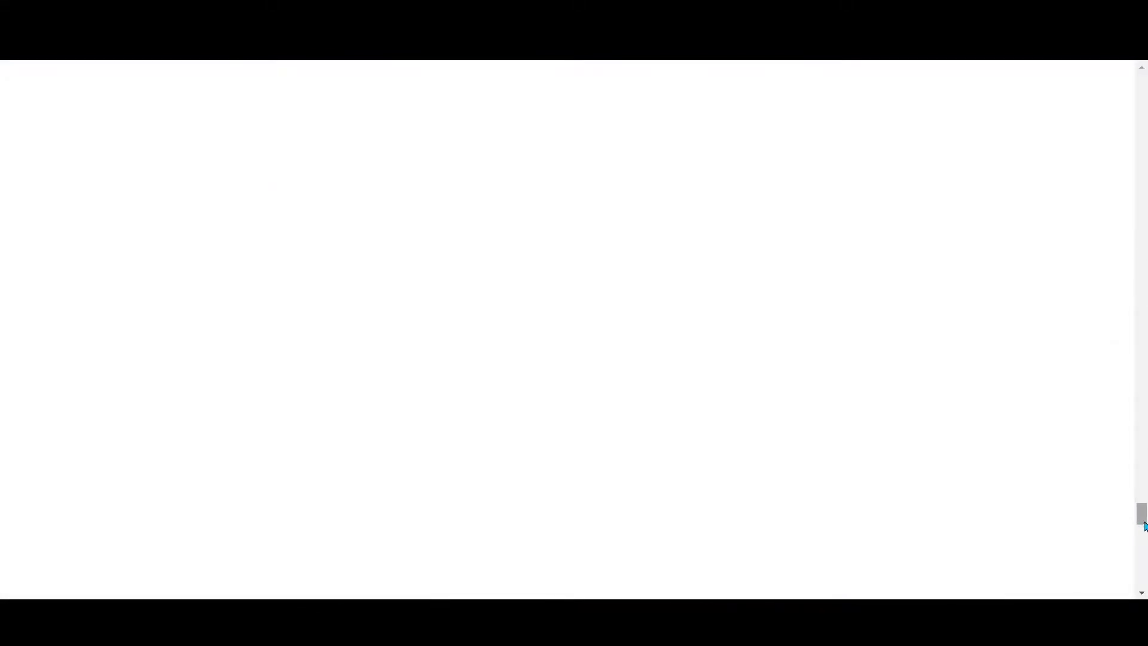
mouse_move(1145, 526)
mouse_down()
mouse_move(1144, 544)
mouse_move(1144, 524)
mouse_up()
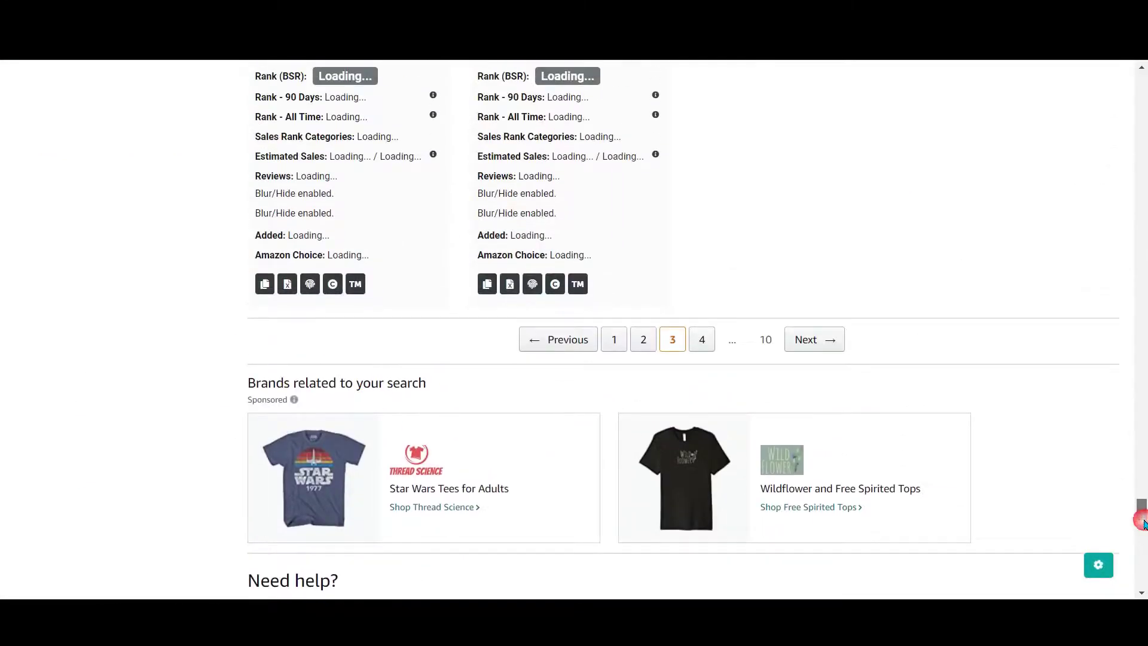
click(702, 340)
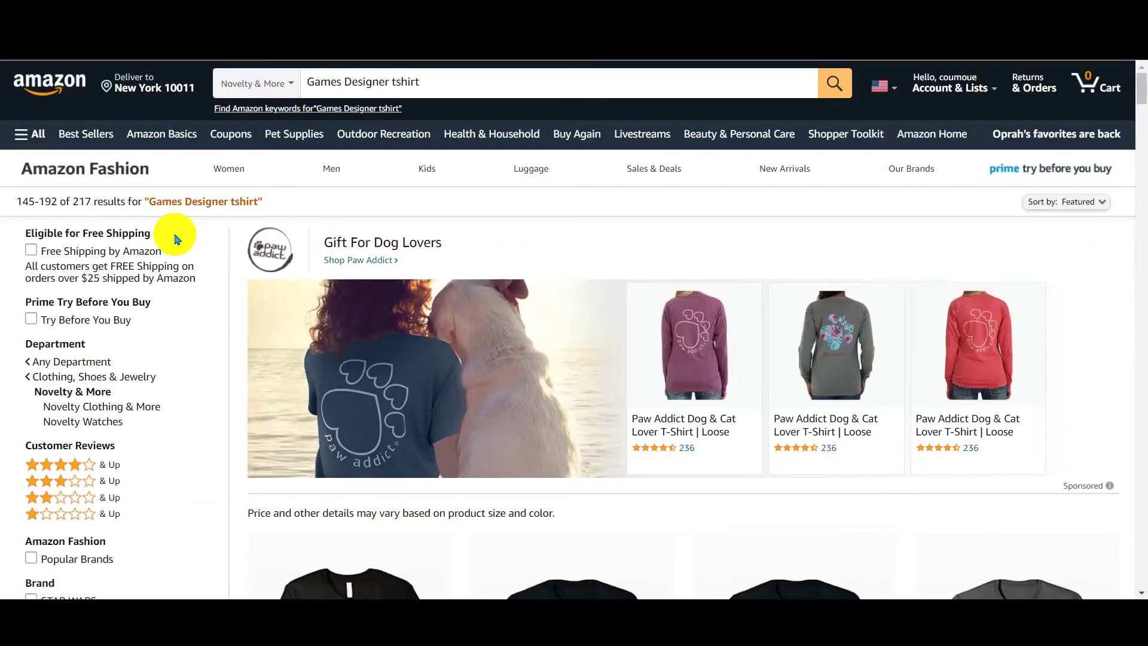
scroll(461, 327, down, 5)
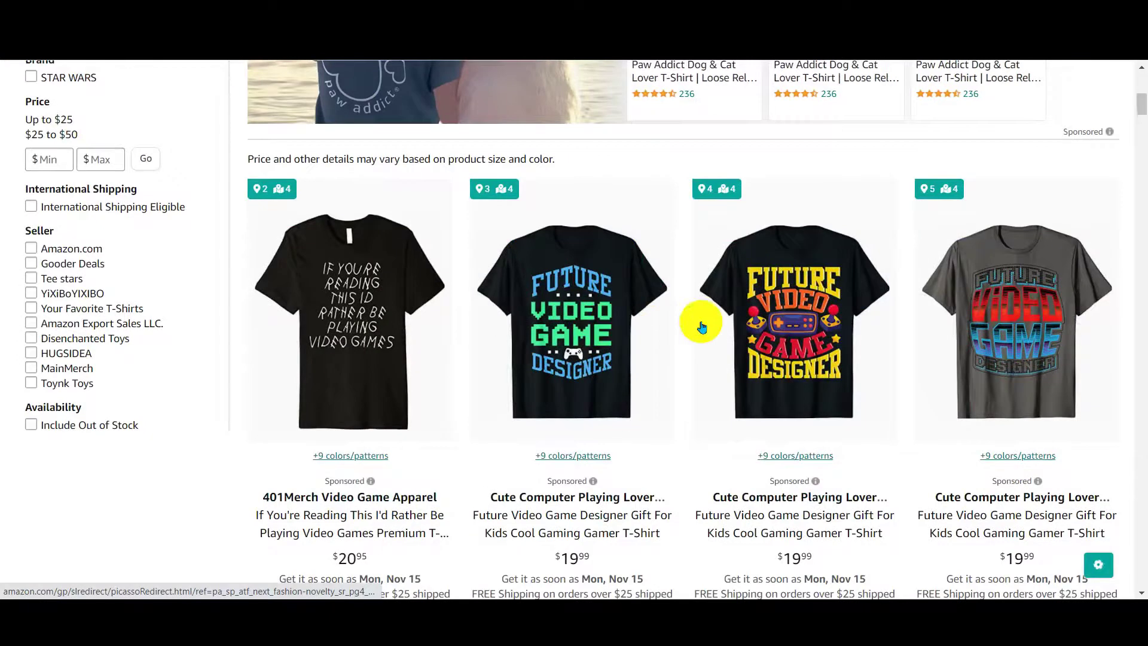
scroll(709, 350, up, 6)
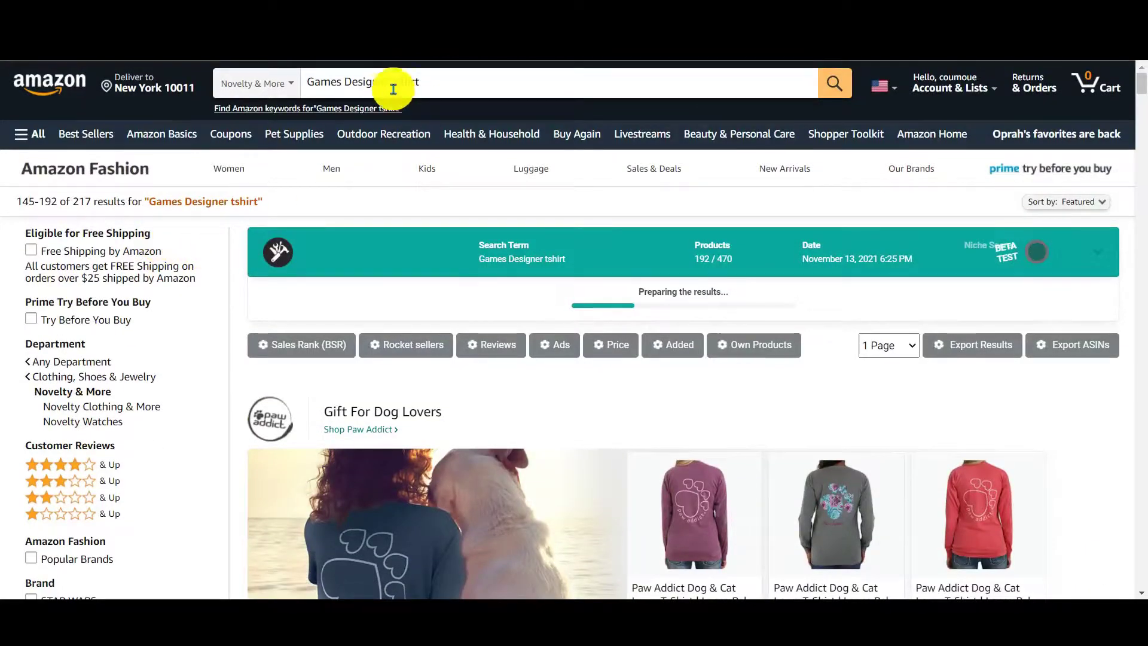
Search Amazon's Novelty & More department for "video games lovers tshirt".
drag(389, 82, 301, 81)
text(vi)
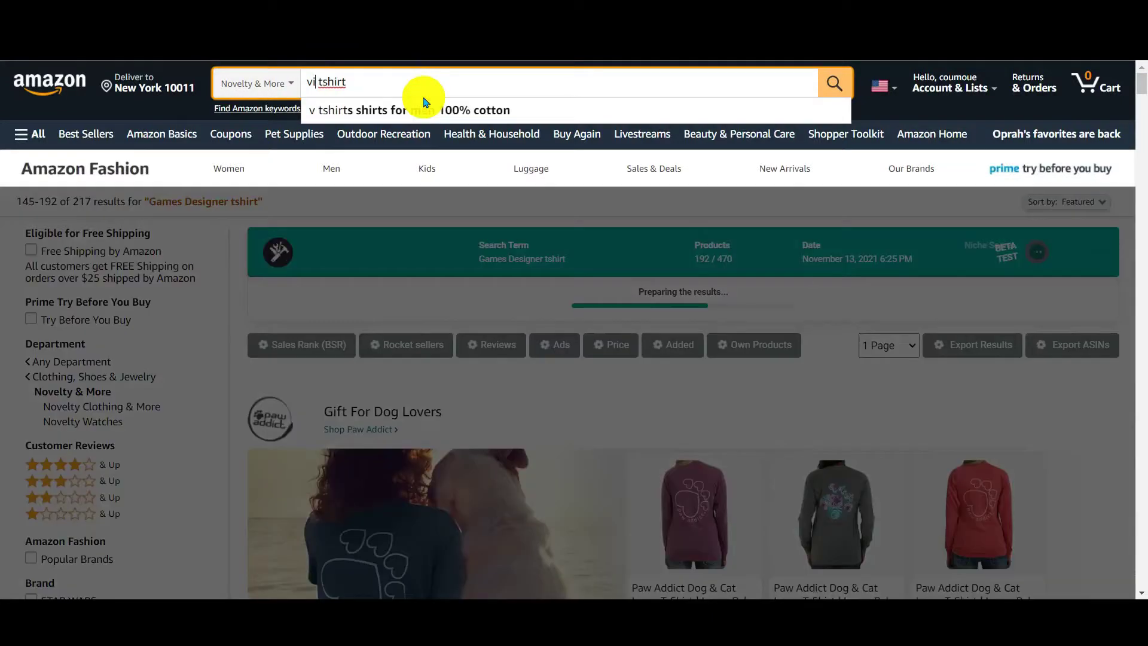
text(deo)
text( game)
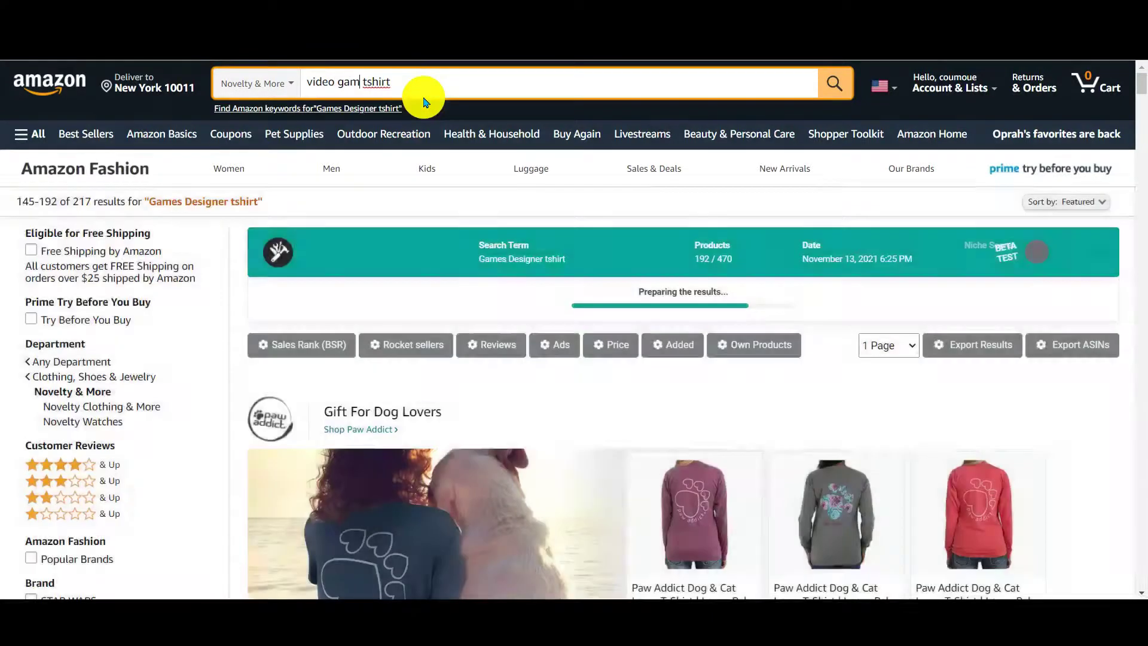
text(s)
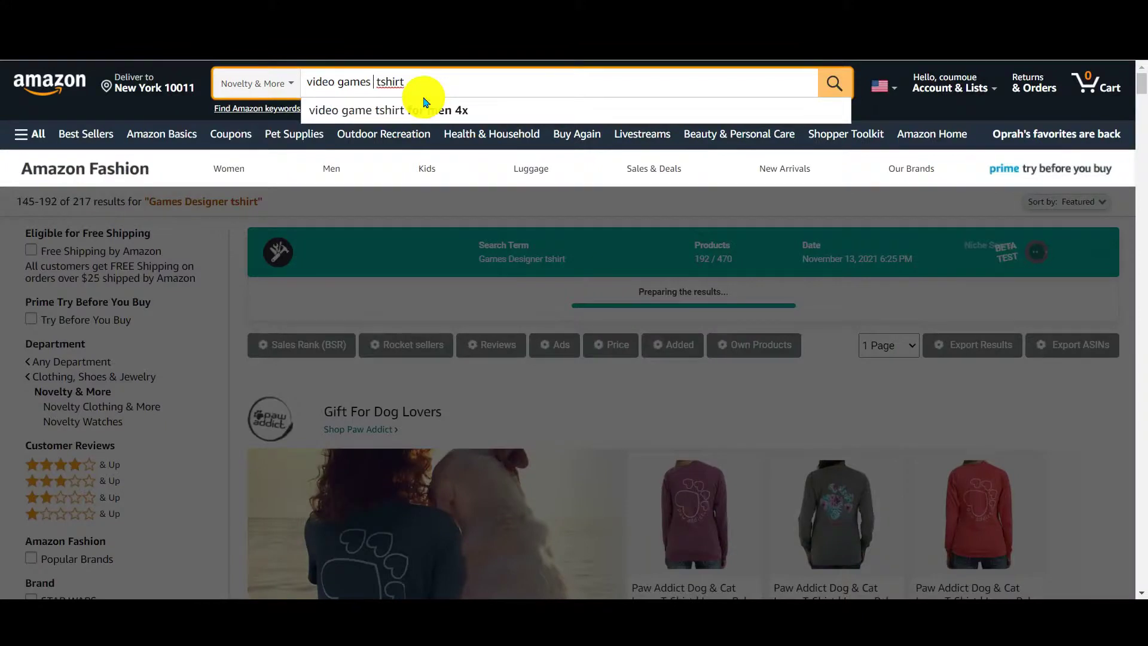
text( lovers)
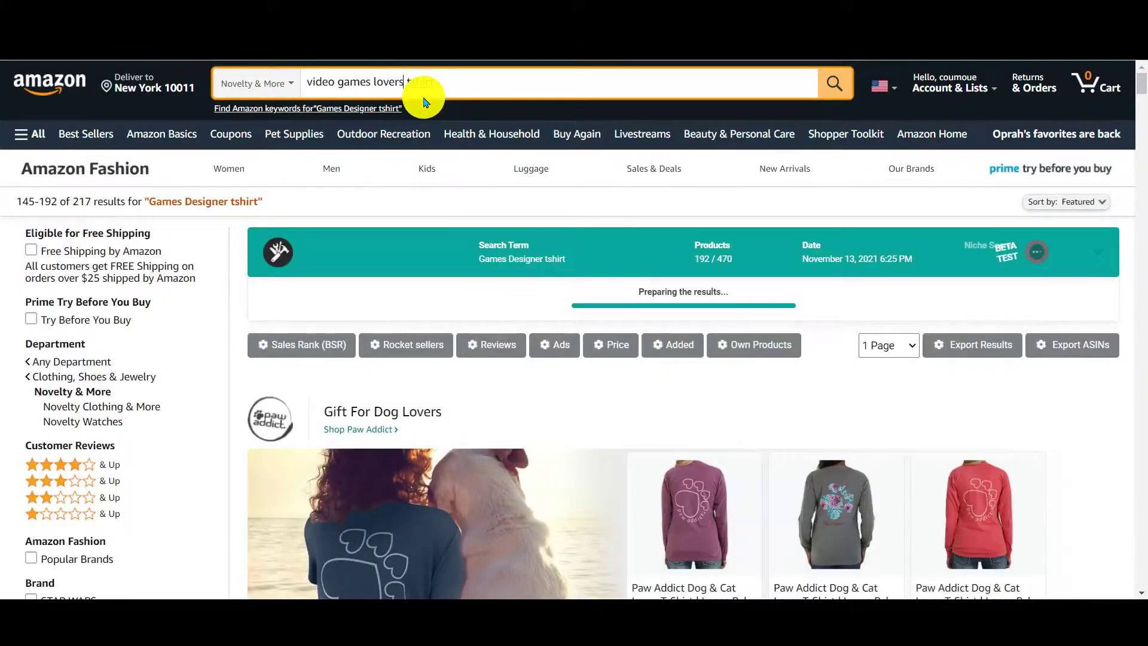
key(Return)
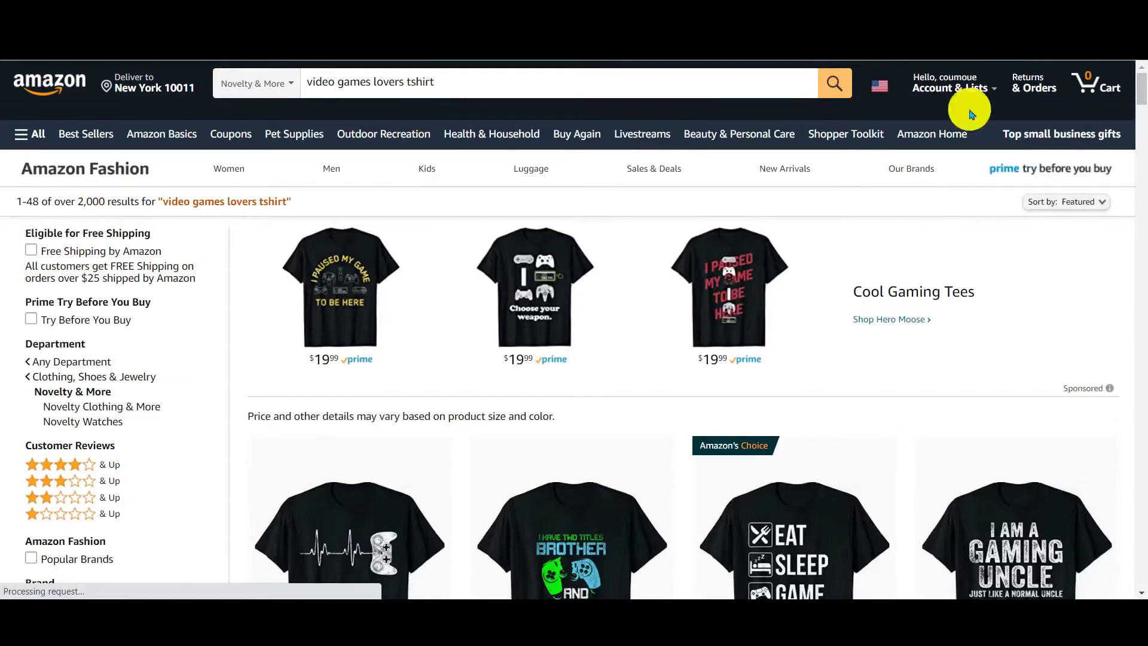
Check the video games lovers shirt designs and how many result pages the search has.
click(1127, 76)
scroll(1146, 395, down, 15)
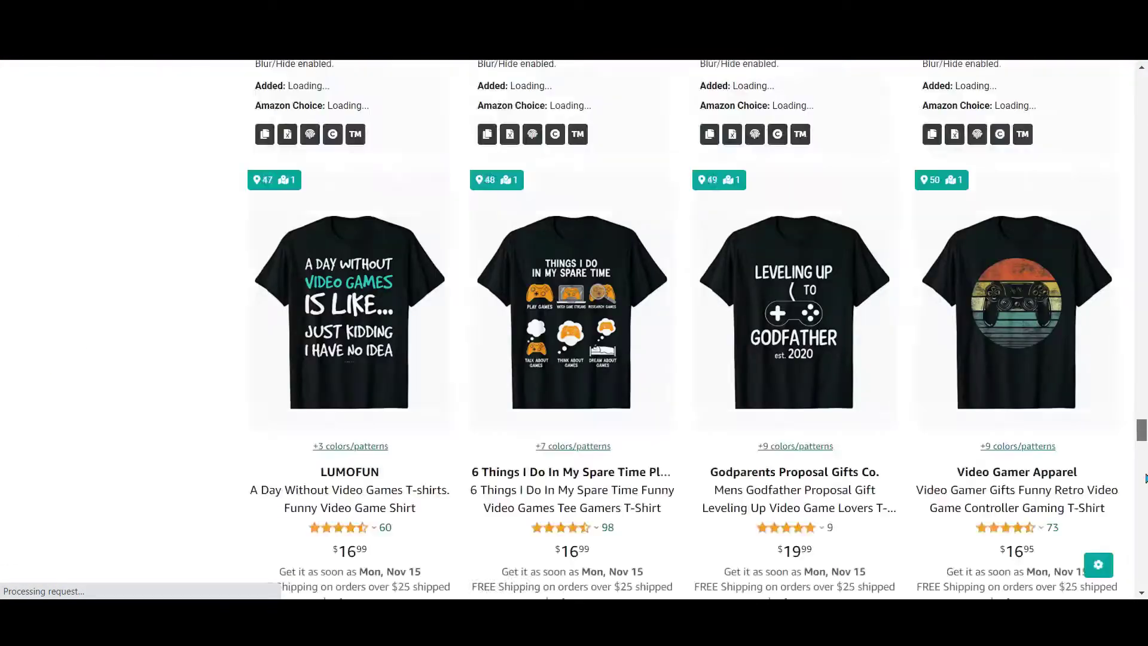
scroll(1145, 595, down, 3)
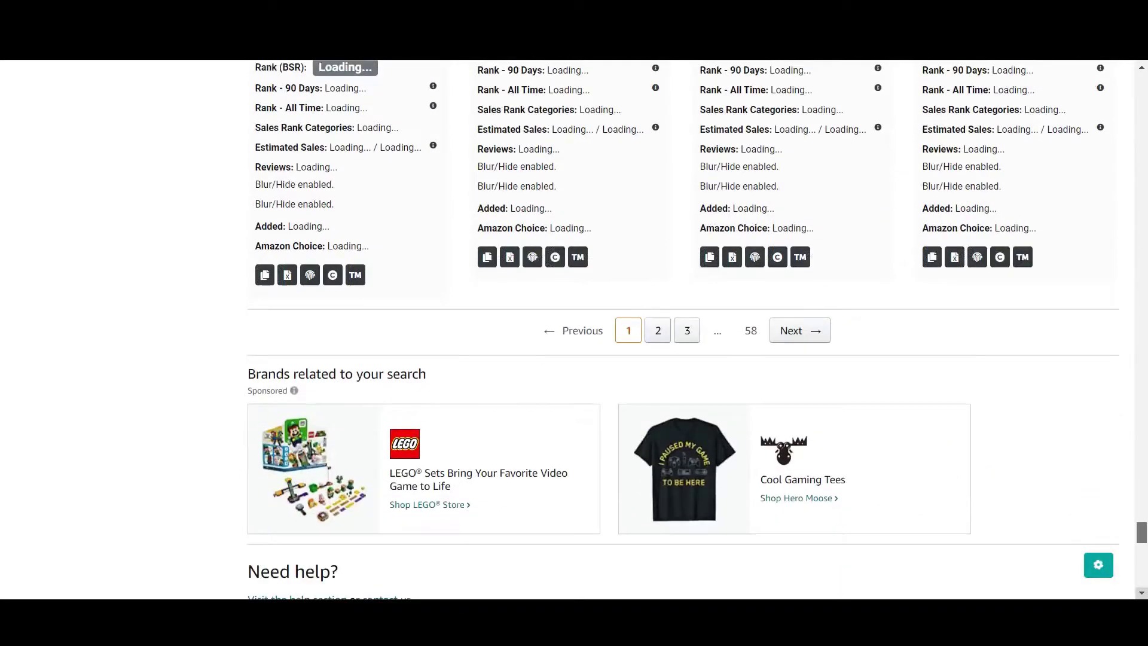
scroll(928, 482, up, 1)
Switch to PowerPoint and review the game-career audiences and the who, why and how questions on the Video Games Niche slide.
click(706, 379)
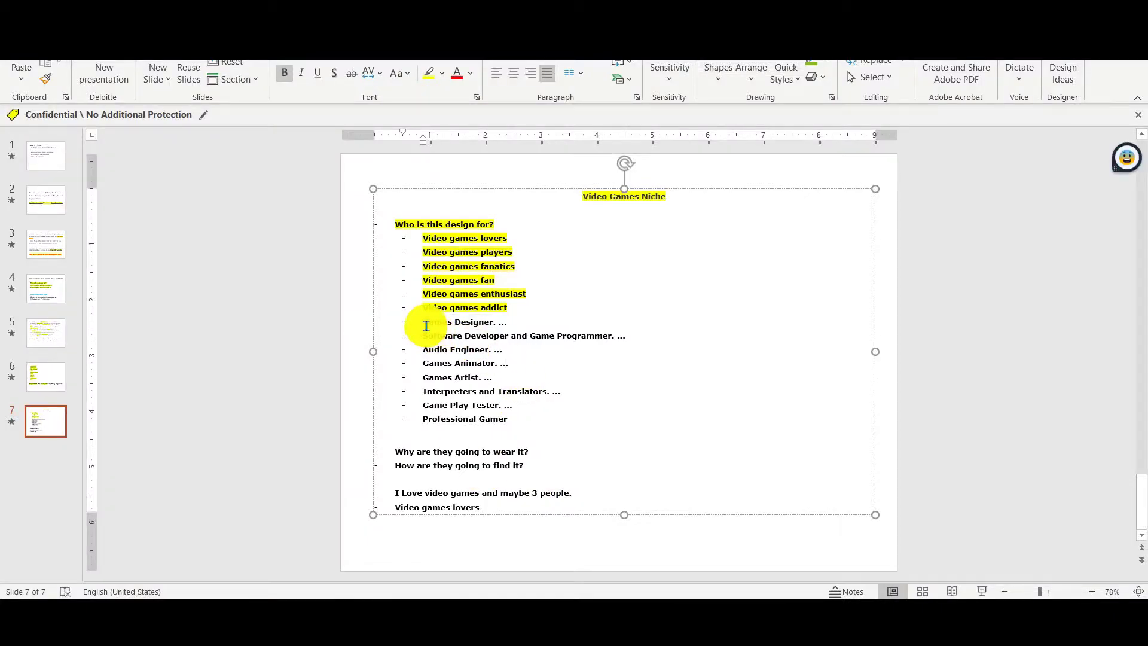
drag(426, 326, 509, 421)
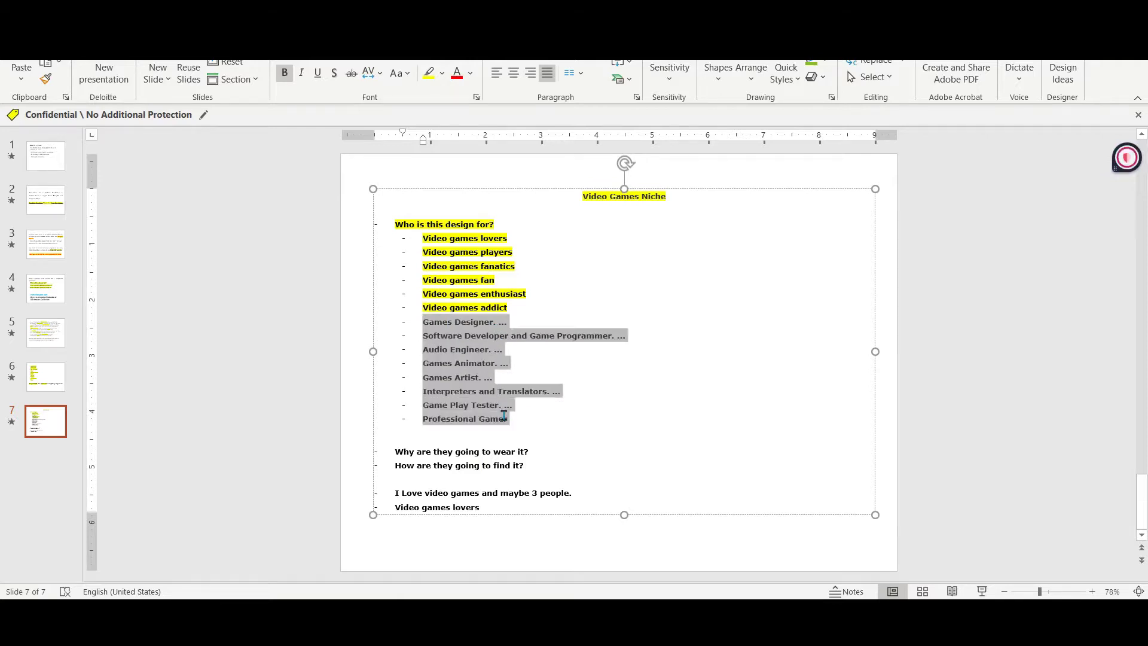
click(557, 310)
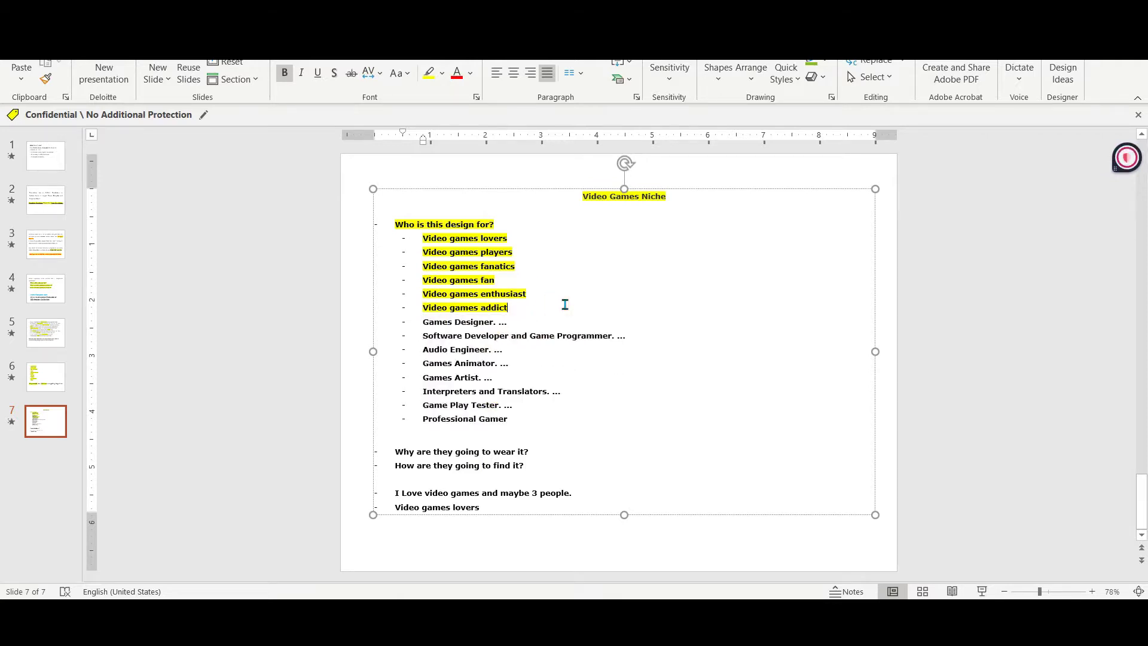
click(514, 219)
triple_click(409, 224)
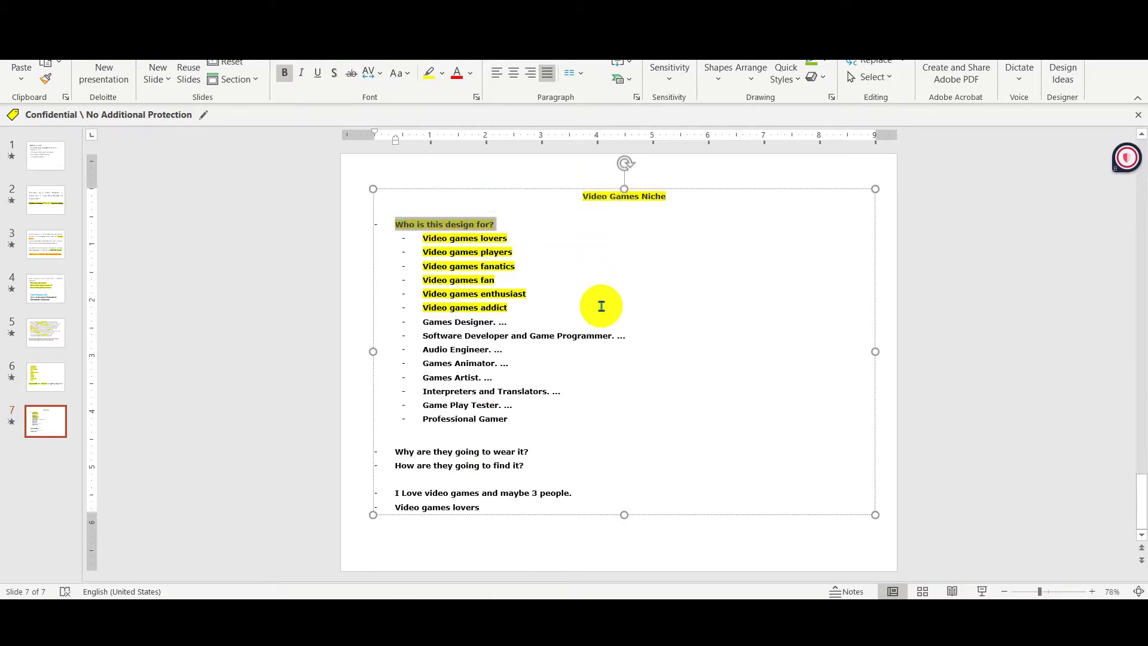
drag(396, 452, 531, 461)
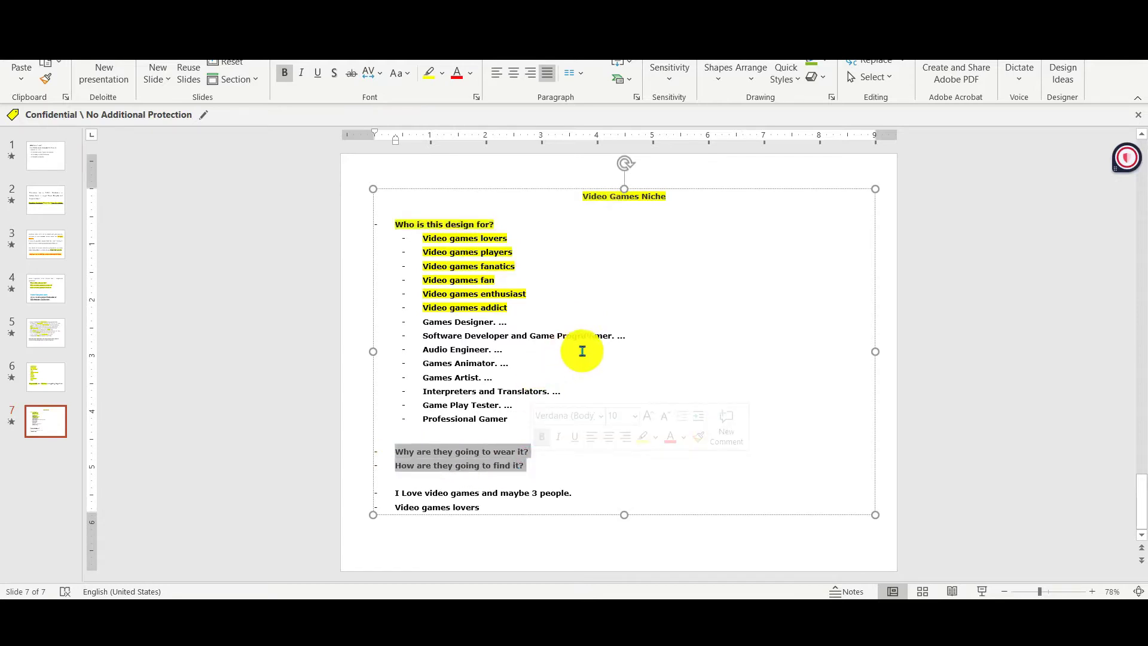